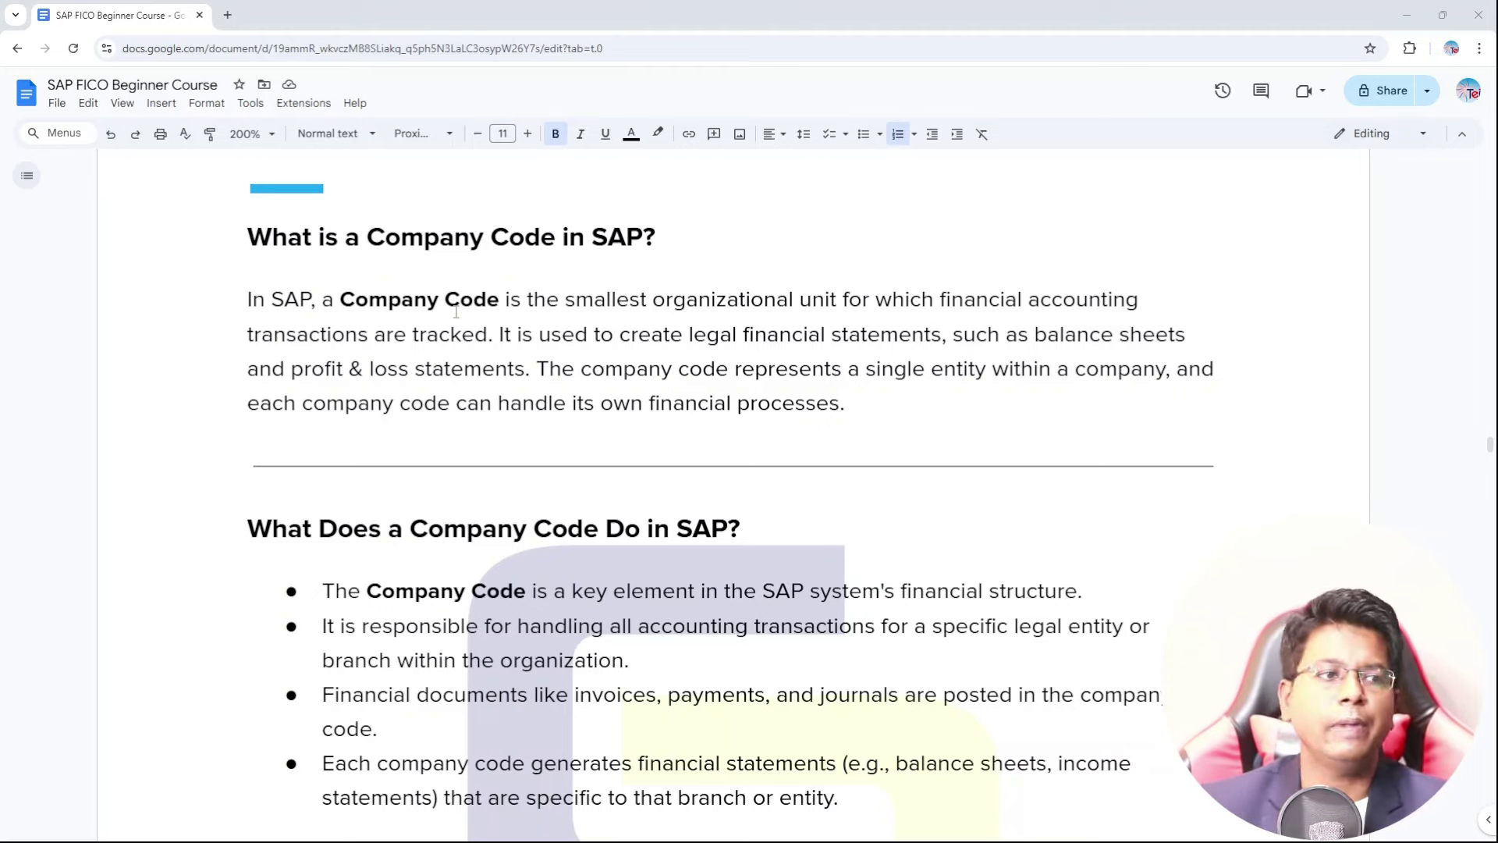
# - Review the Company Code explanation down to the creation instructions in the SAP FICO Beginner Course document
pyautogui.scroll(-4, 698, 519)
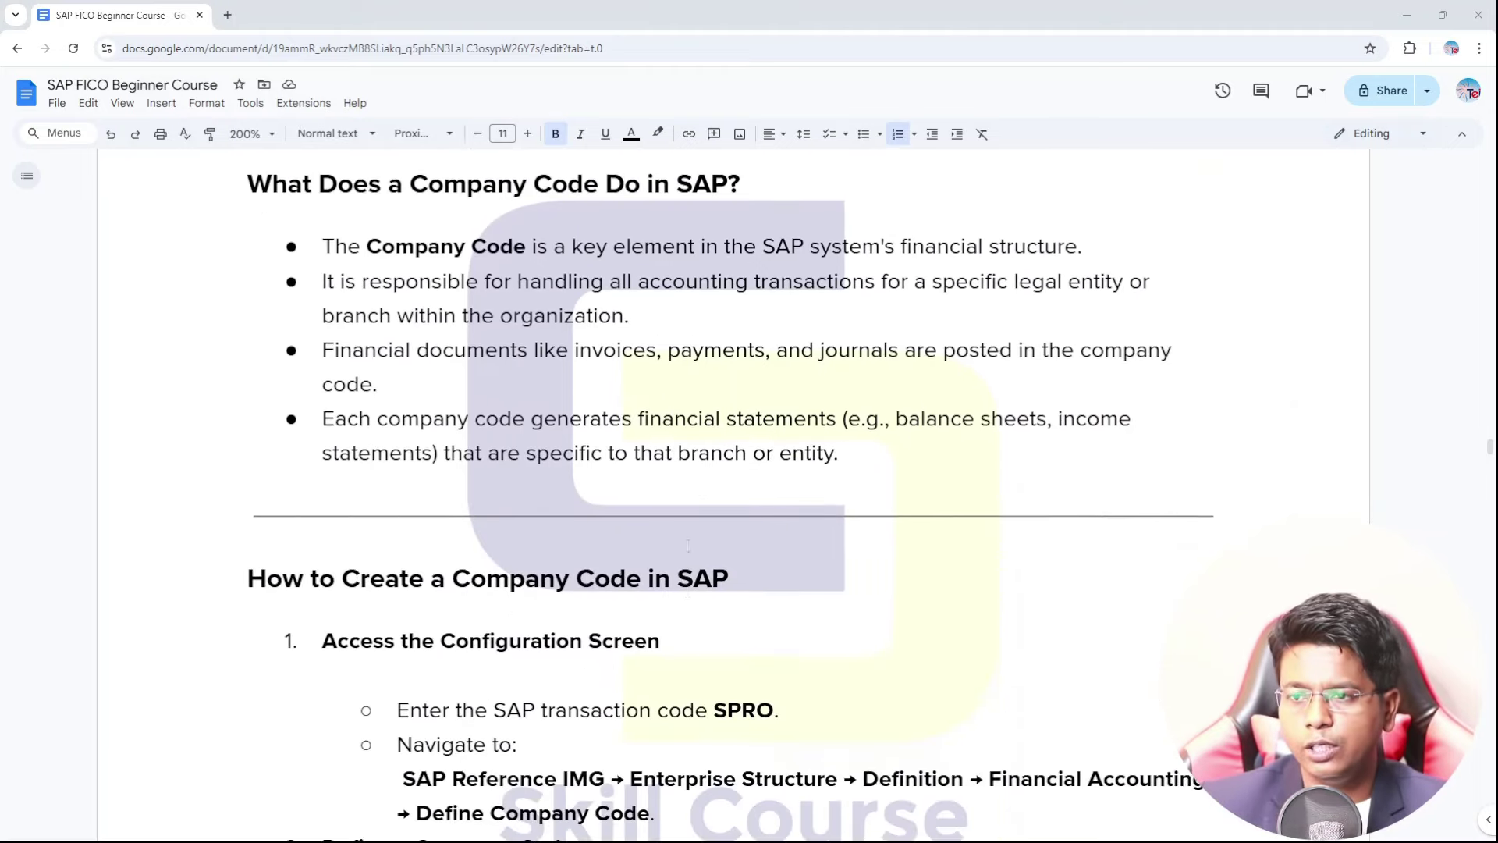
pyautogui.scroll(-4, 688, 545)
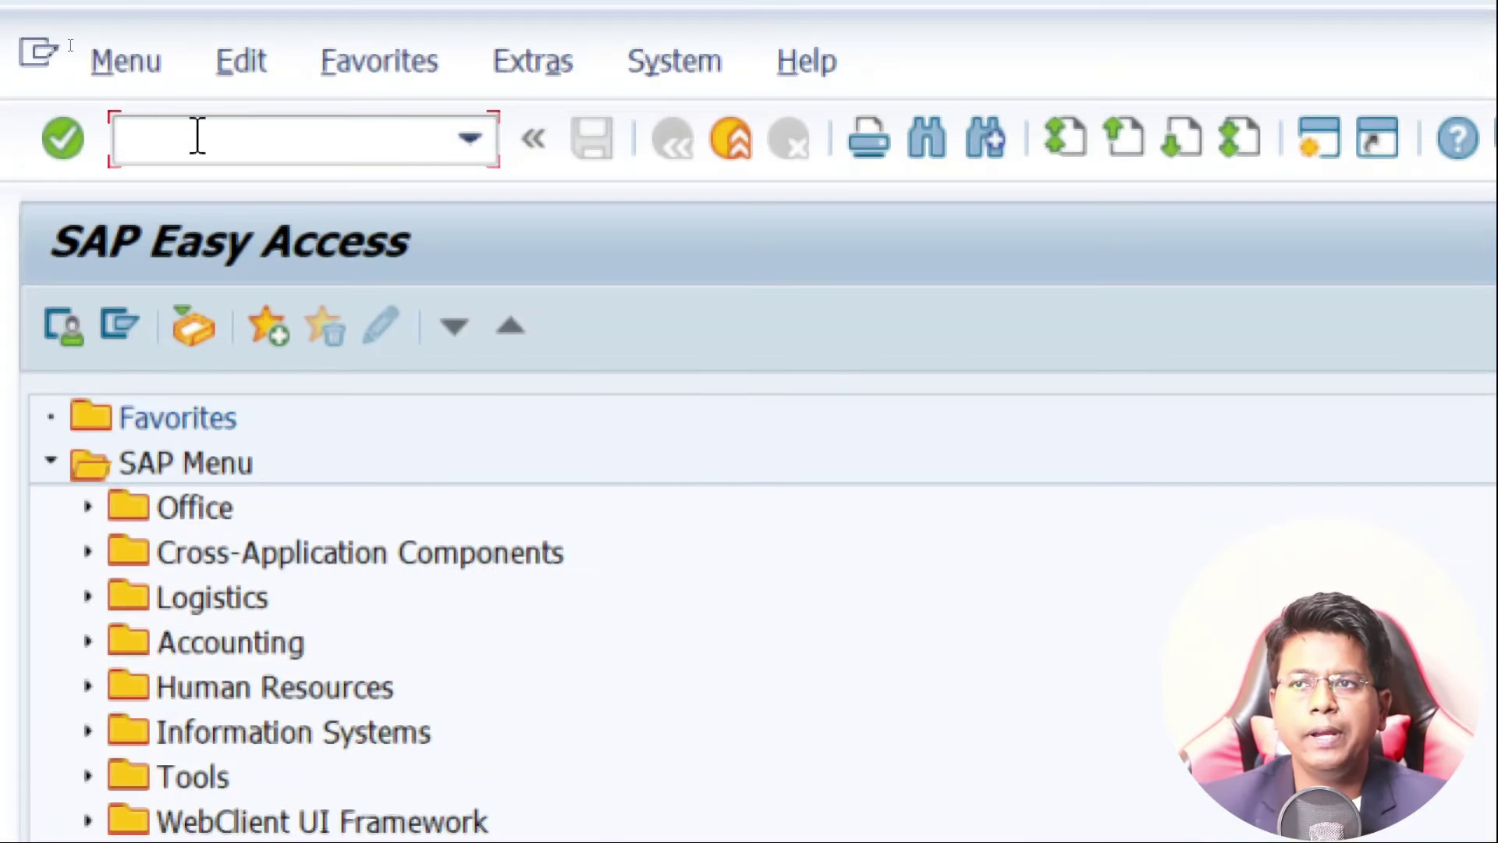
pyautogui.click(197, 137)
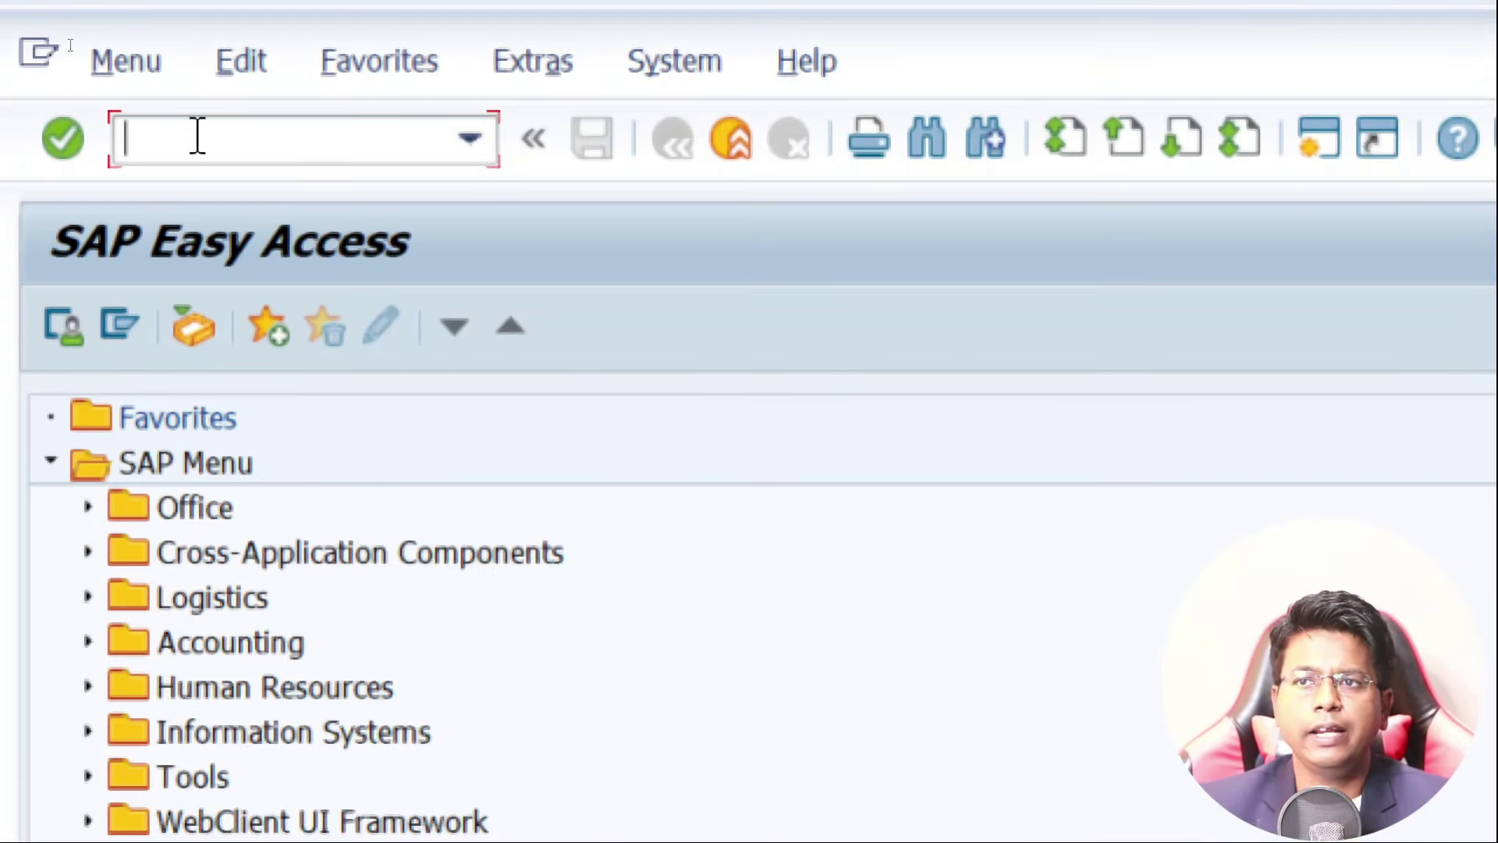
pyautogui.write('spro')
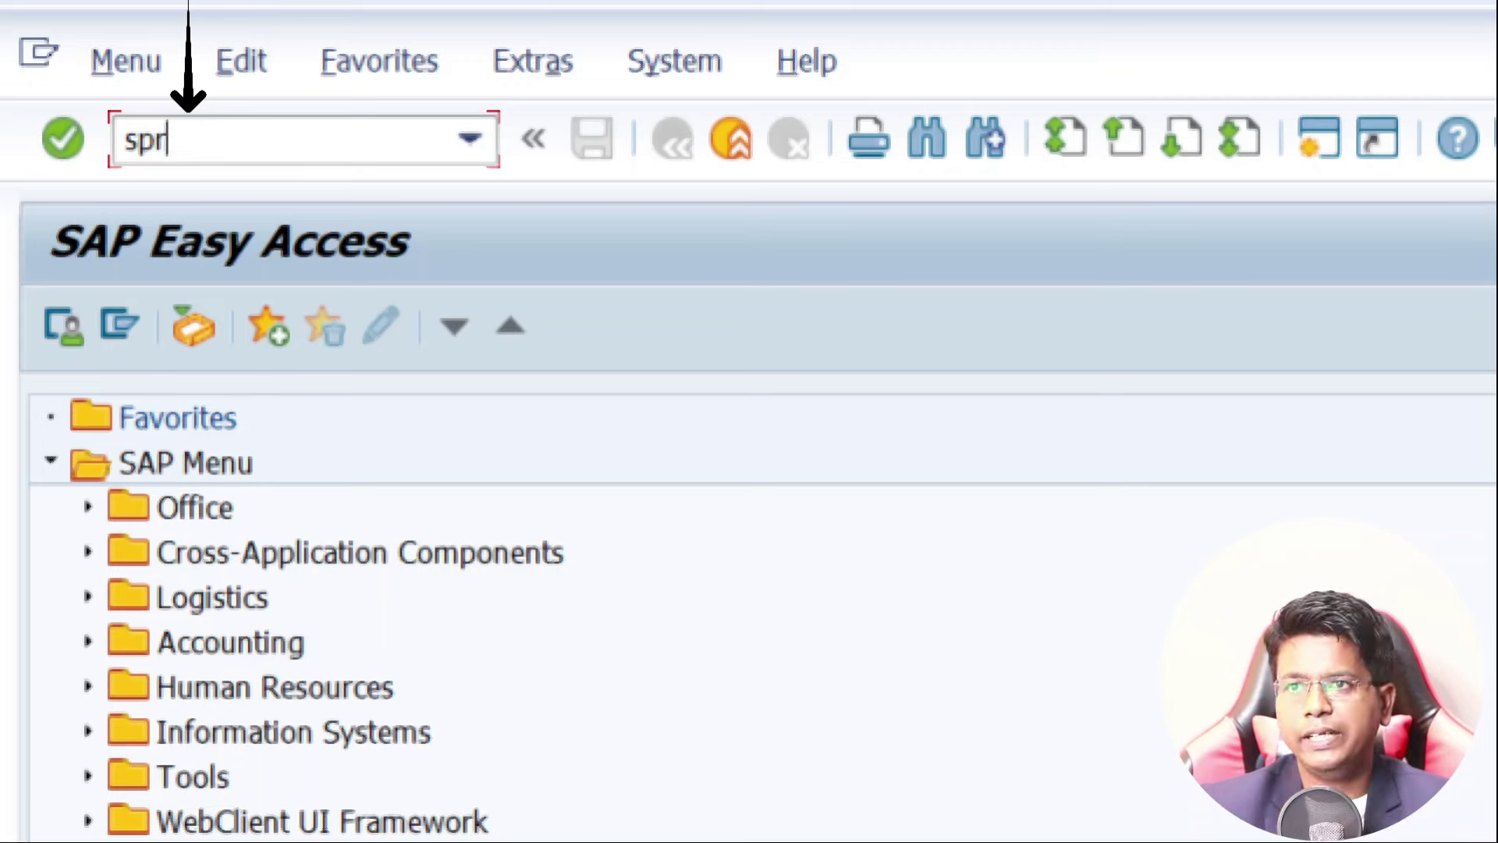
pyautogui.press('BackSpace')
pyautogui.press('BackSpace')
pyautogui.press('BackSpace')
pyautogui.press('BackSpace')
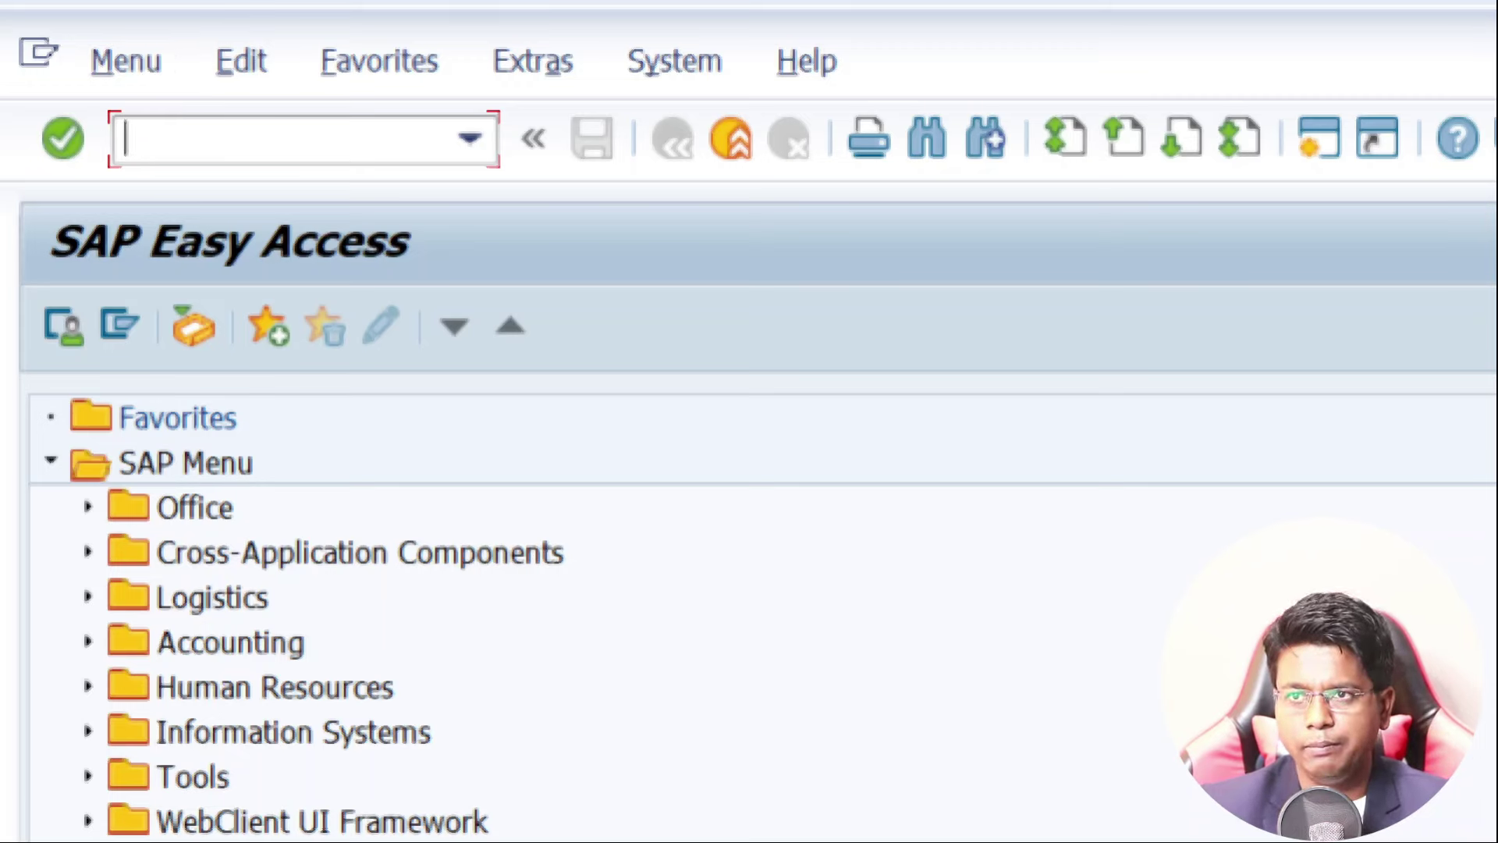
# - Run transaction SPRO from SAP Easy Access and display the SAP Reference IMG
pyautogui.write('SPRO')
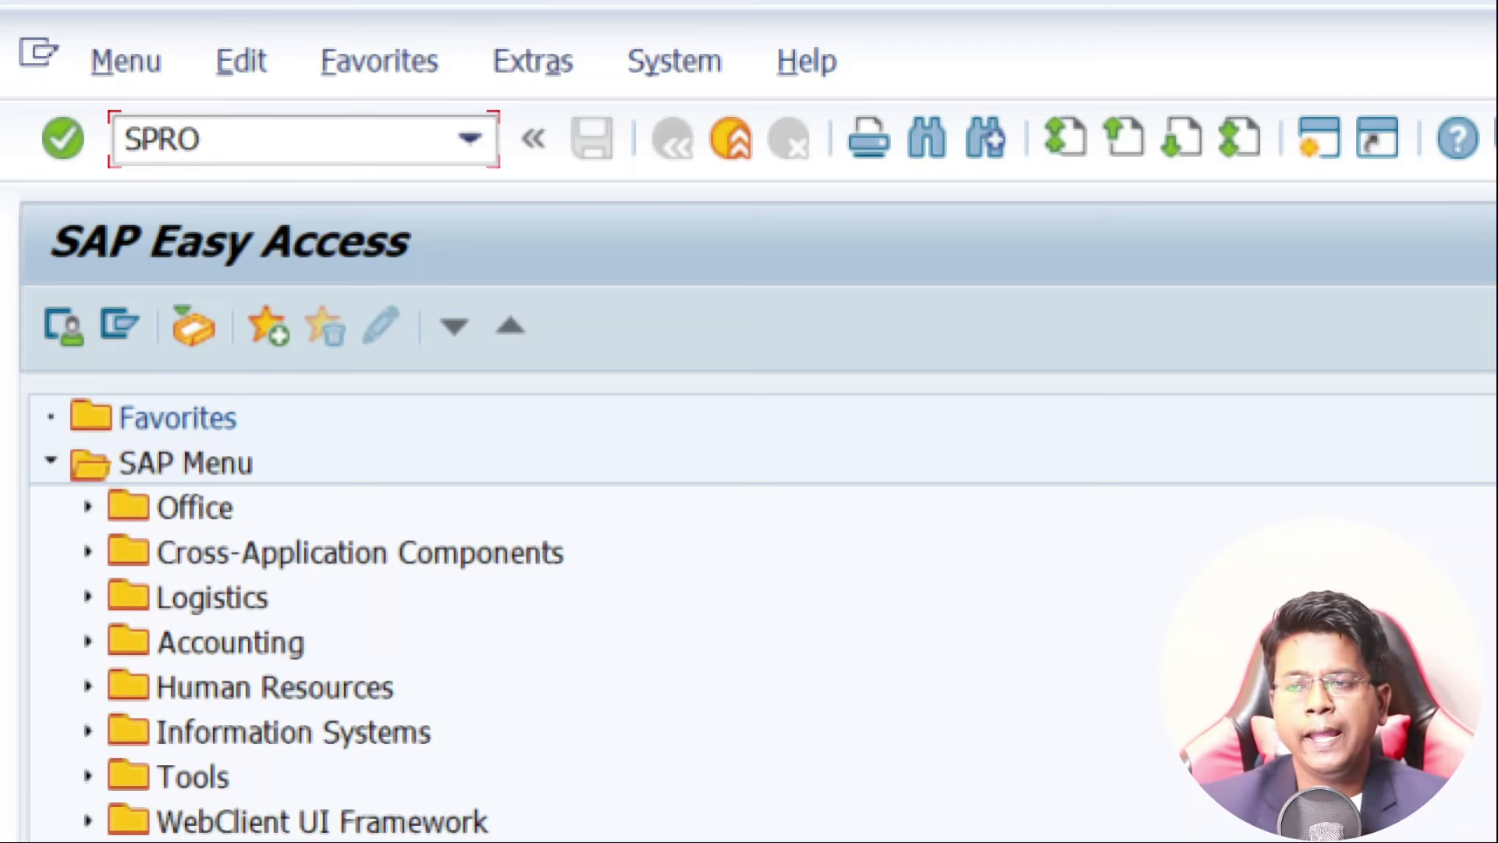
pyautogui.press('Return')
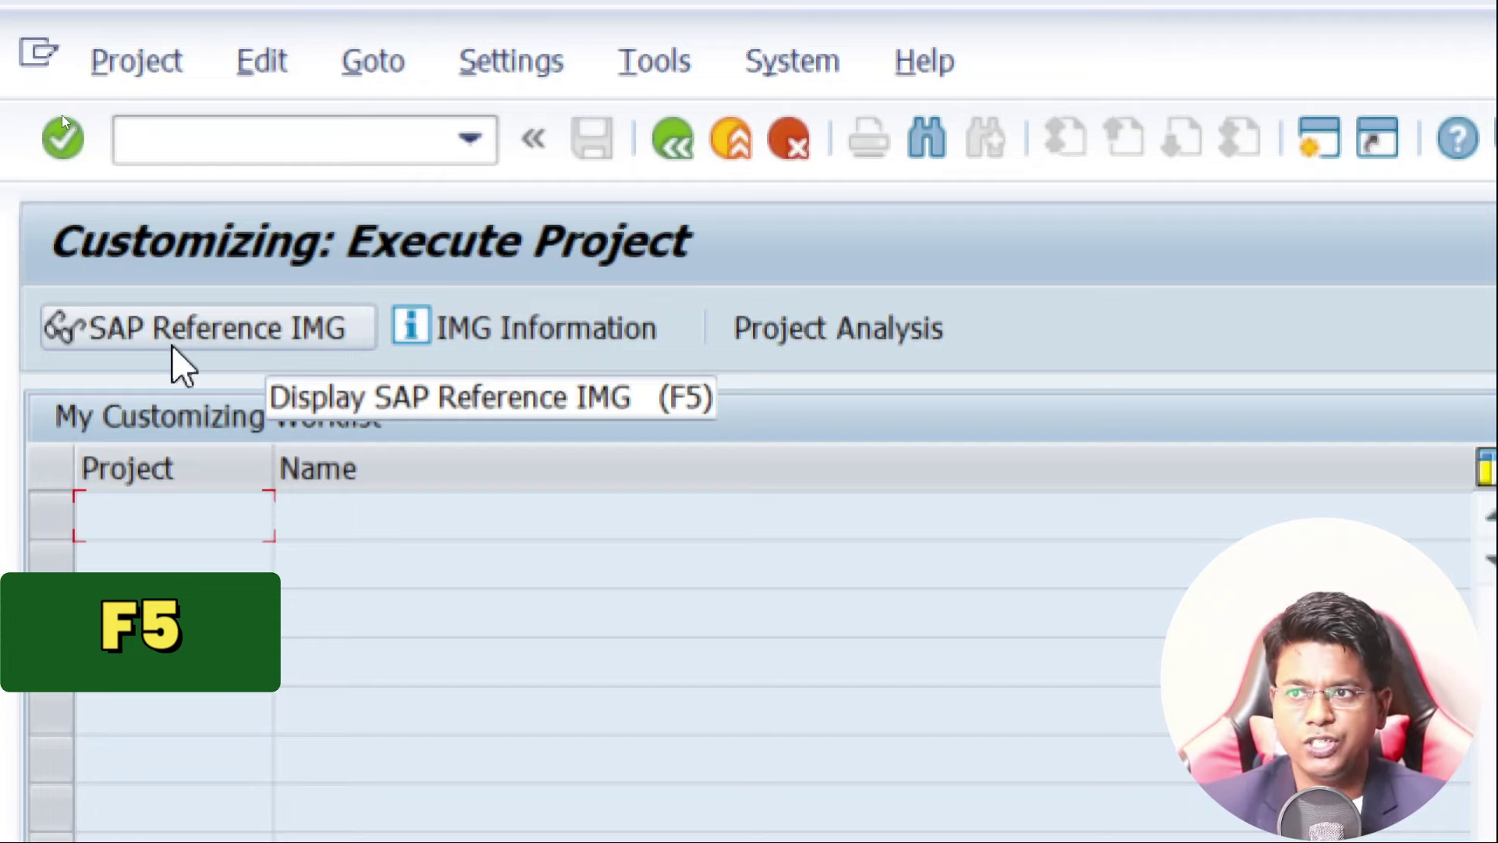
pyautogui.press('F5')
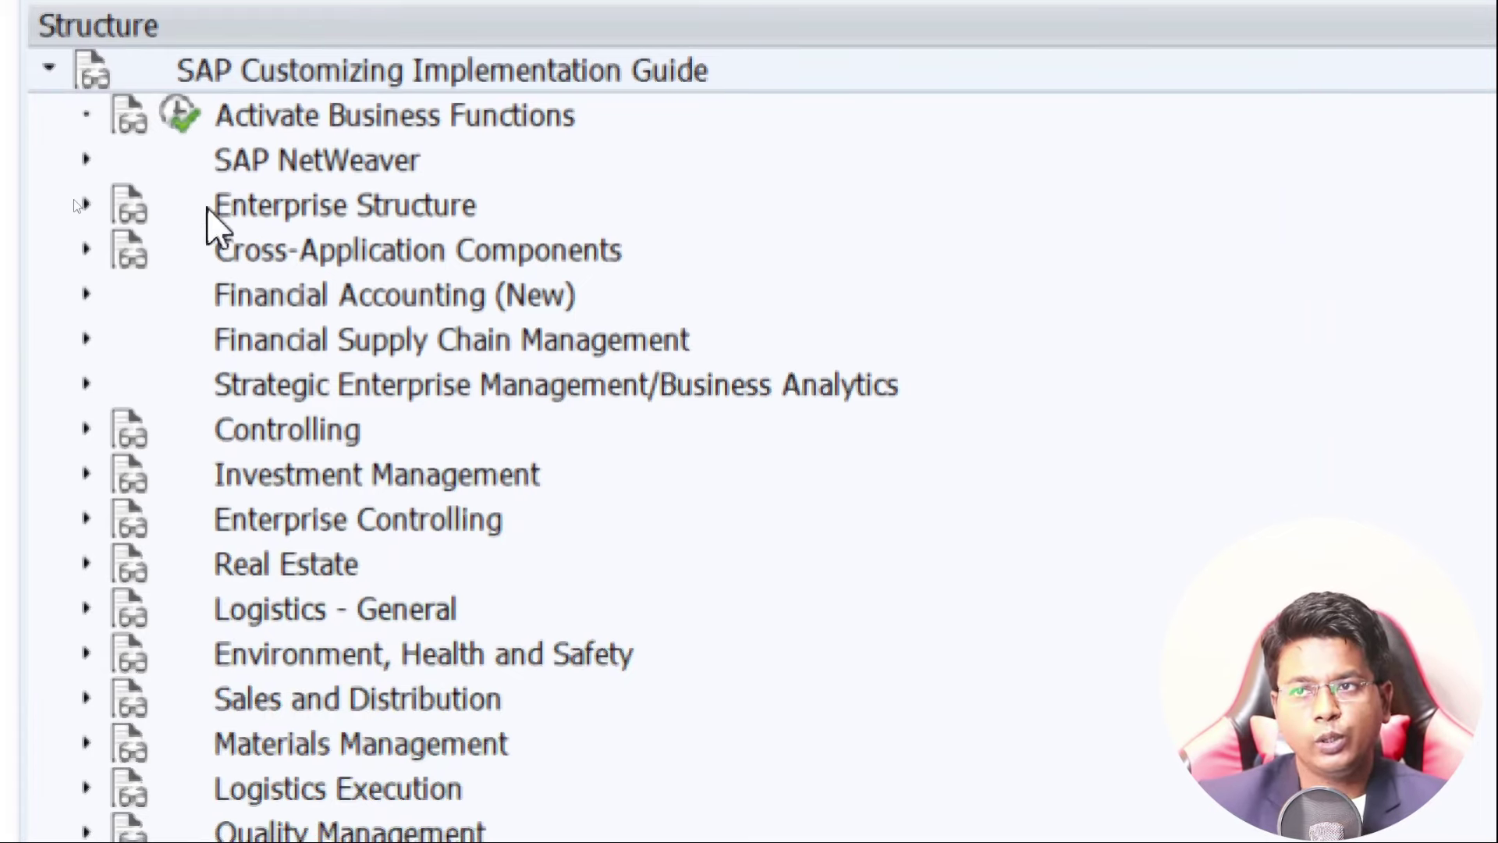
# - Expand Enterprise Structure, Definition and Financial Accounting in the SAP Customizing Implementation Guide
pyautogui.click(322, 204)
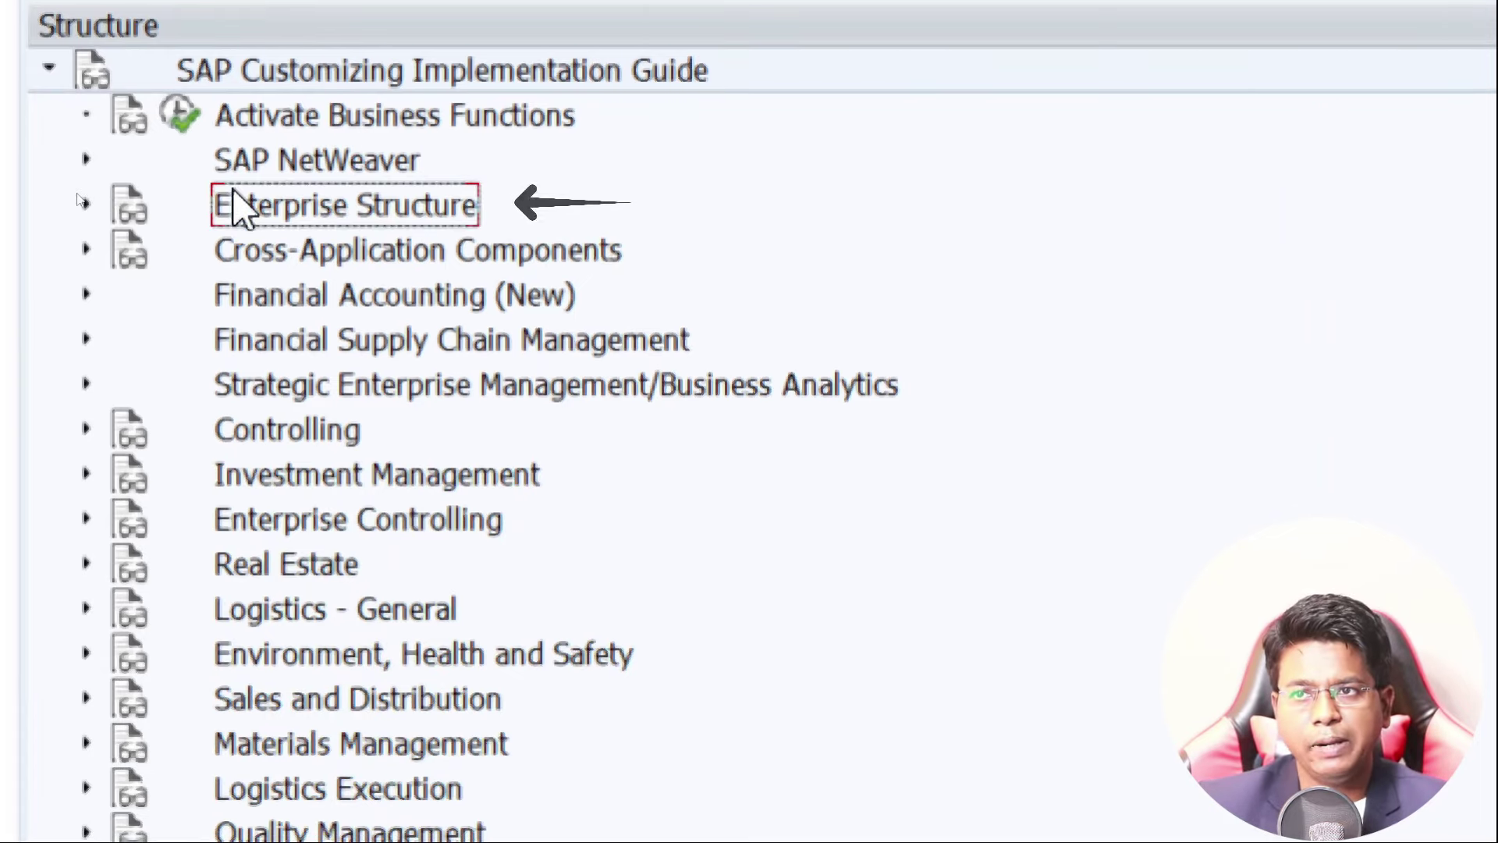
pyautogui.click(86, 205)
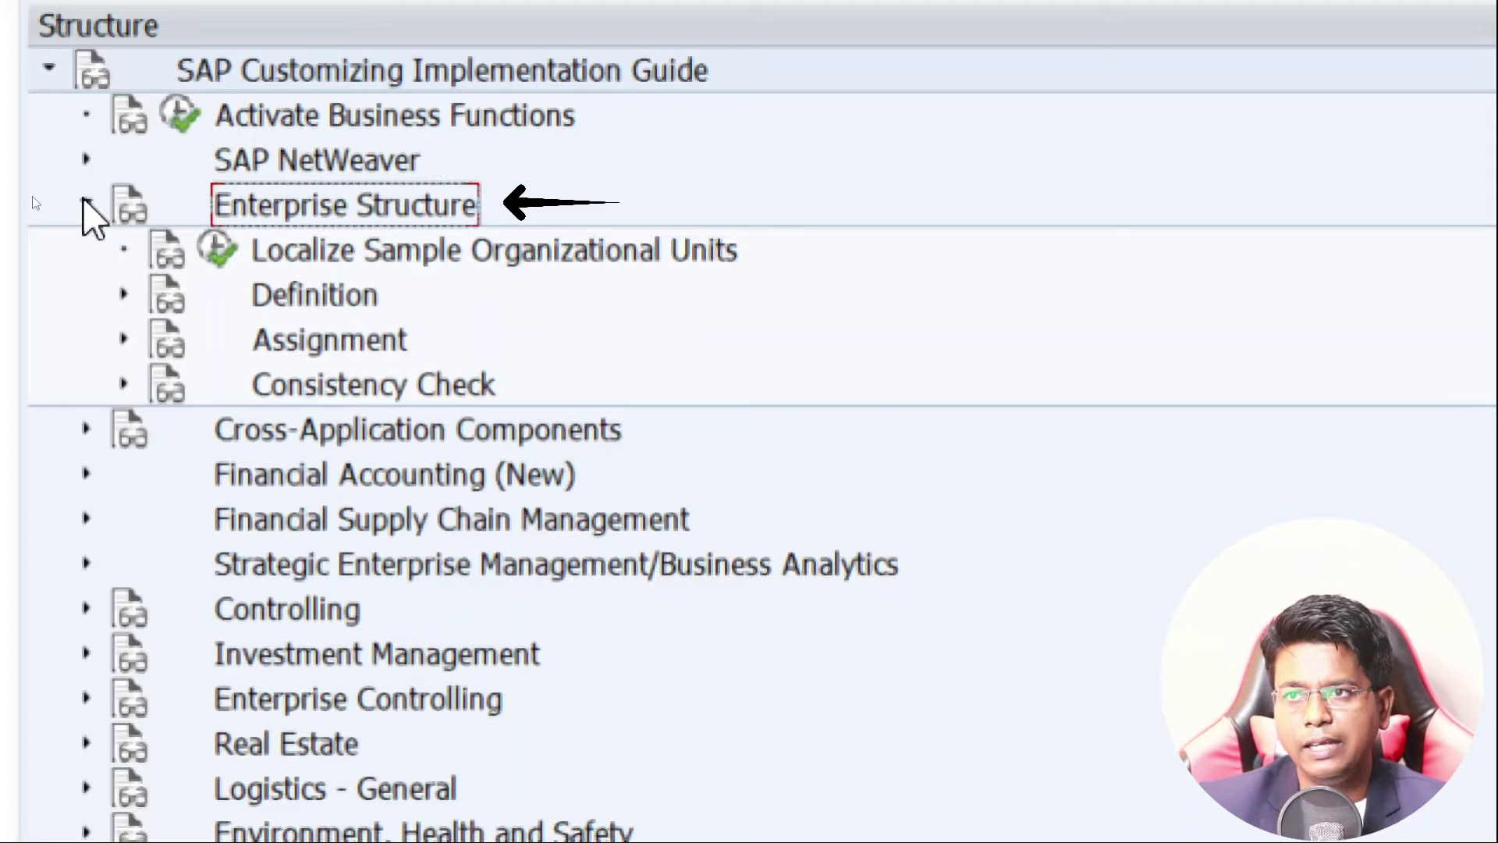
pyautogui.click(306, 299)
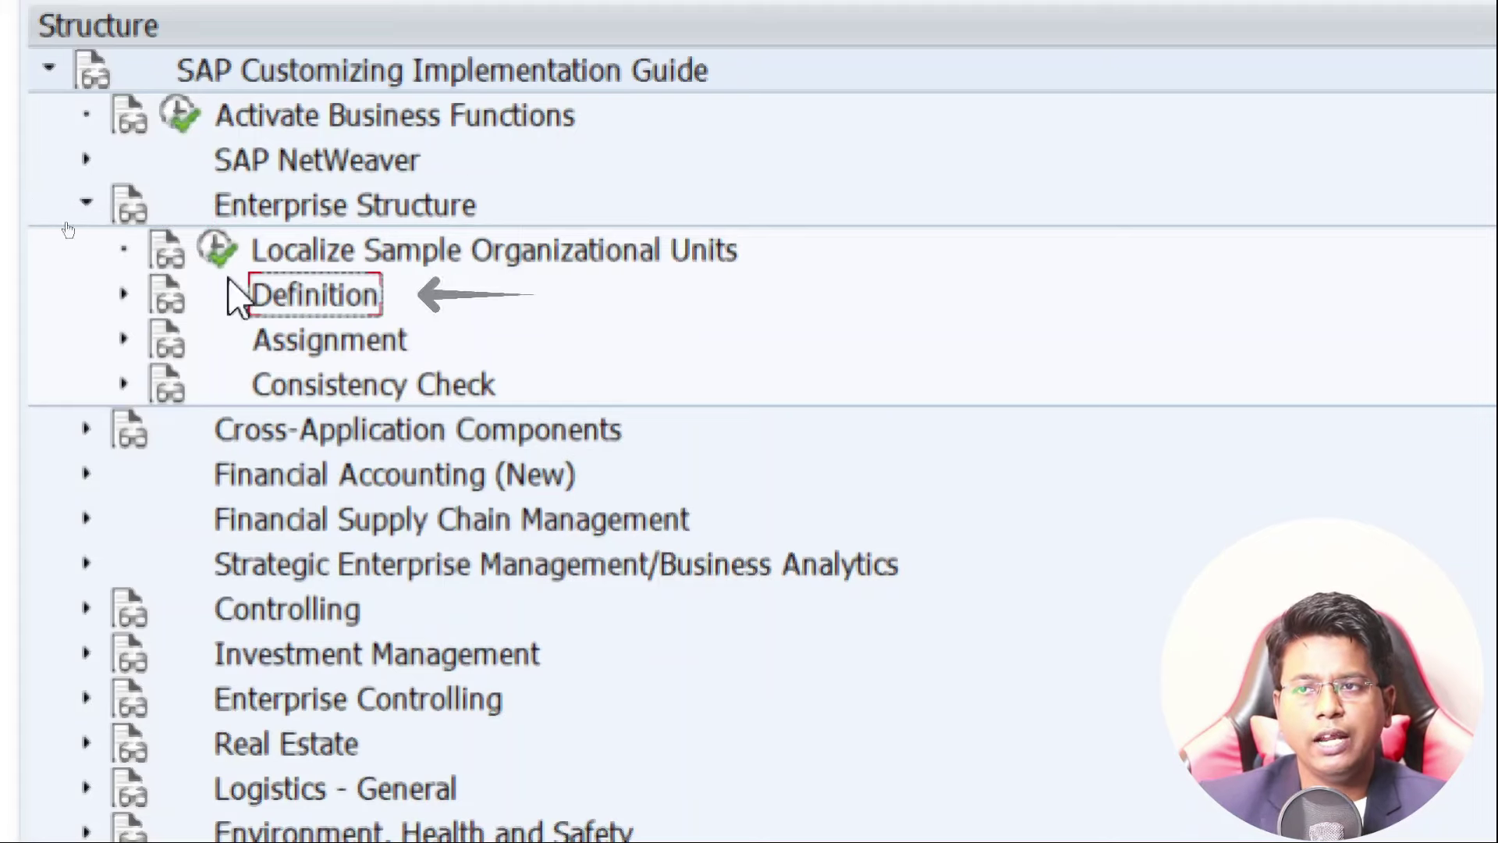
pyautogui.click(124, 295)
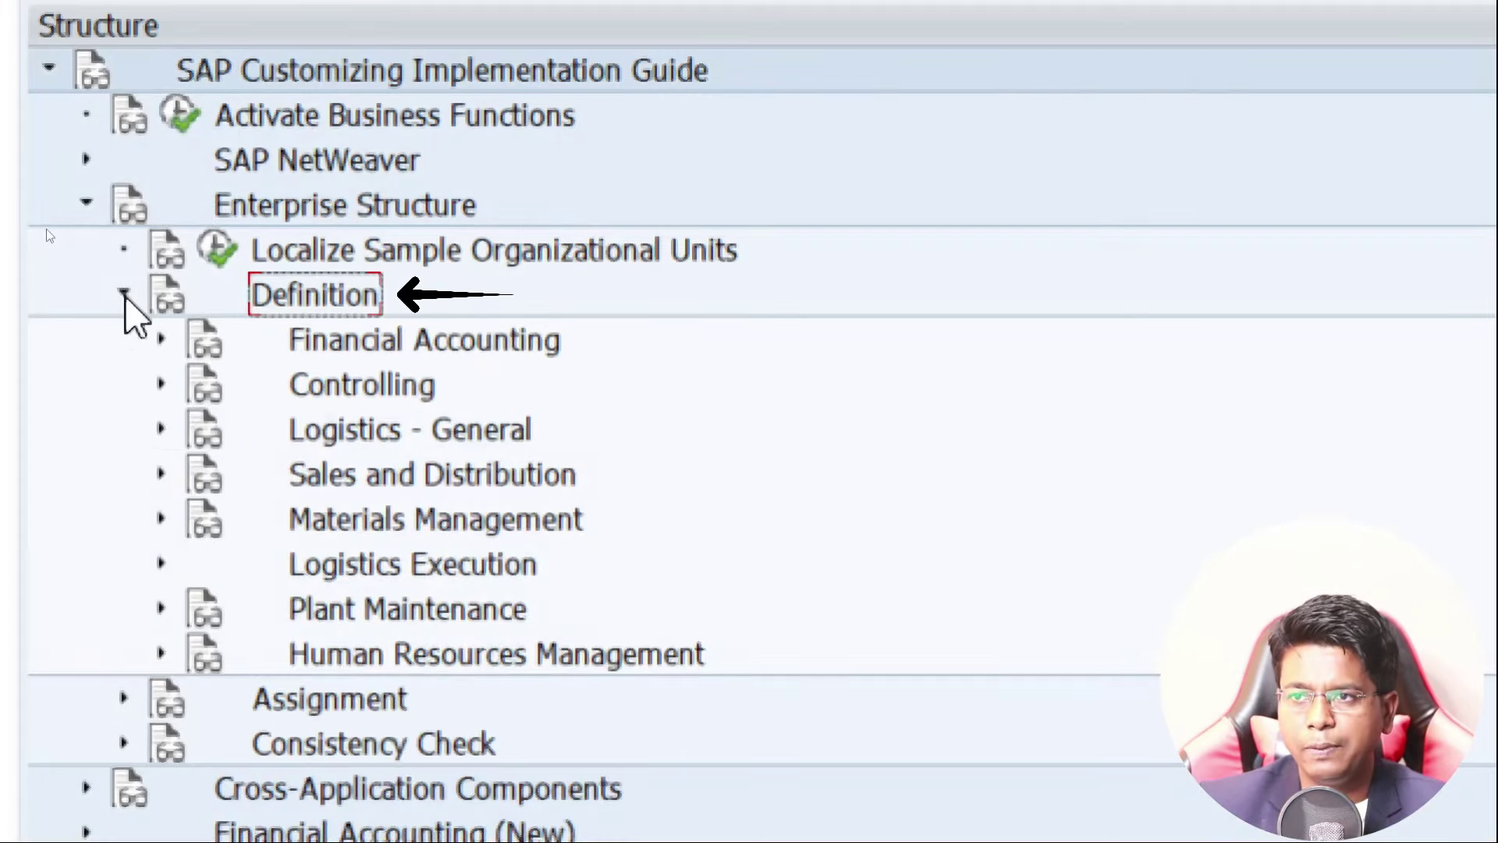
pyautogui.click(364, 343)
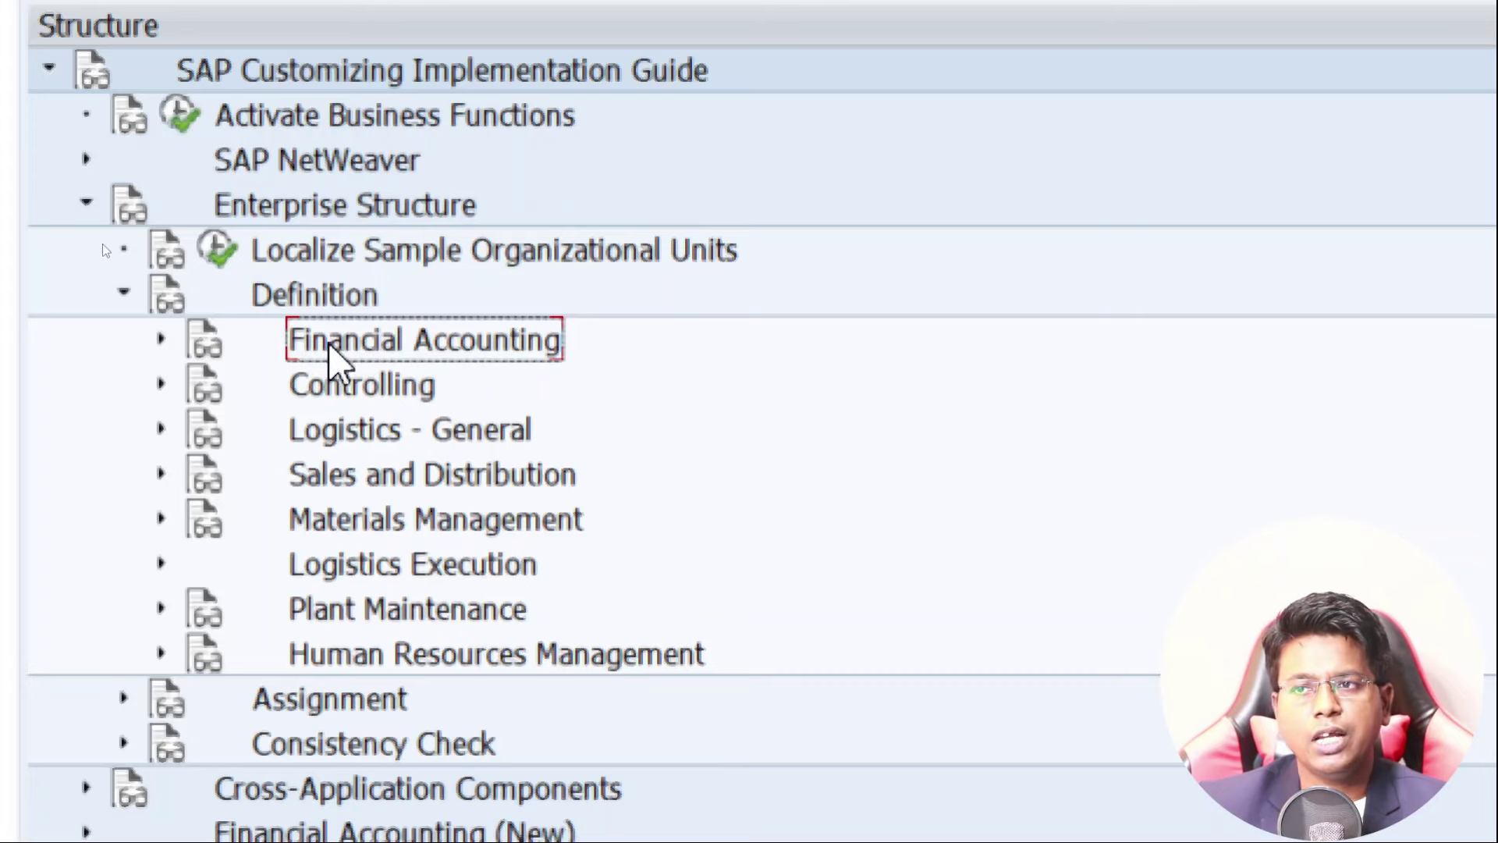
pyautogui.click(161, 339)
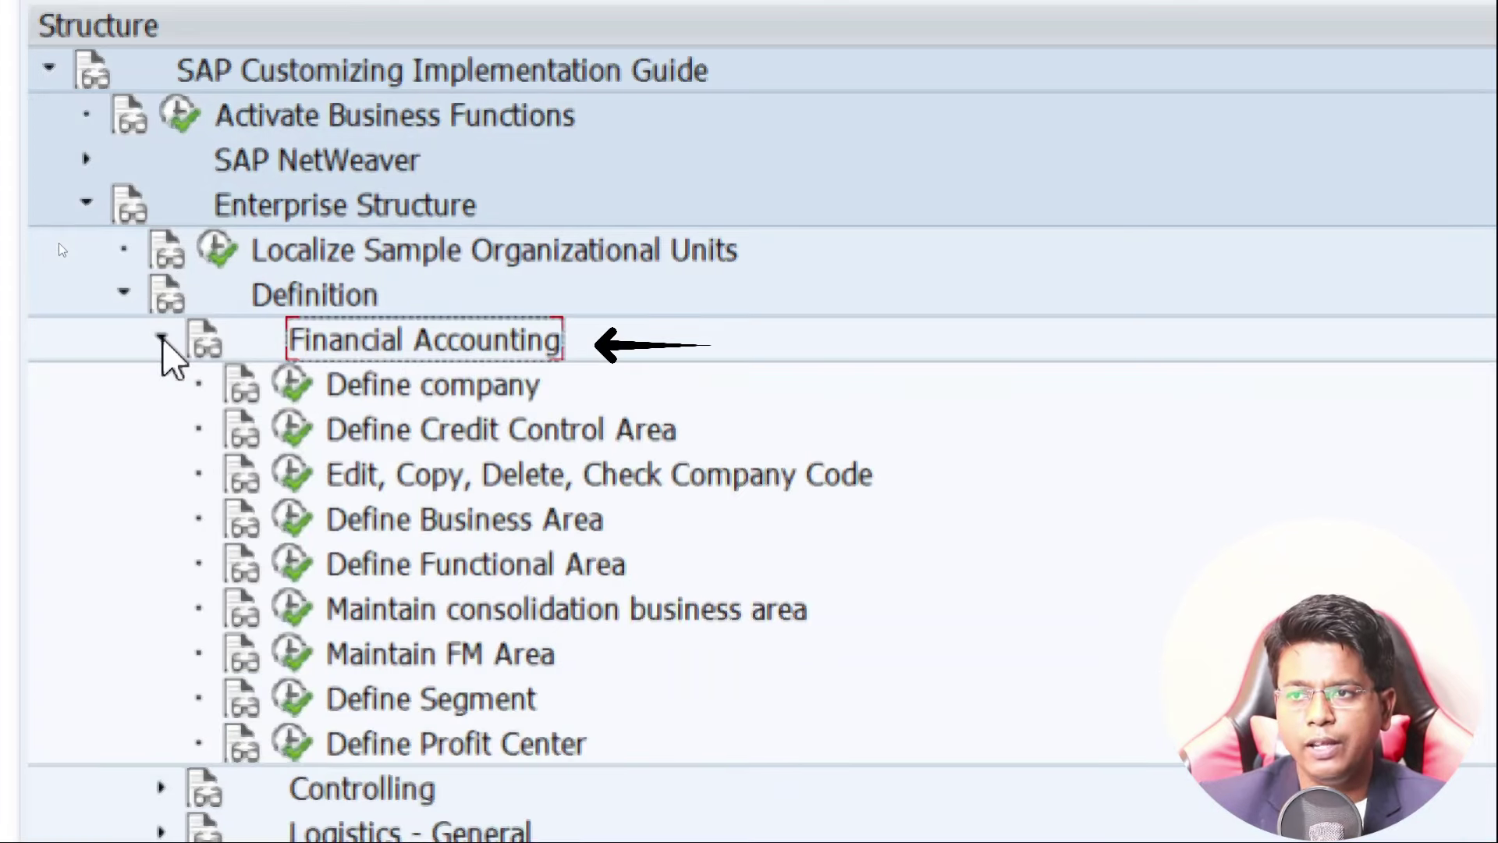
# - Open the Edit Company Code Data activity under Edit, Copy, Delete, Check Company Code
pyautogui.click(408, 478)
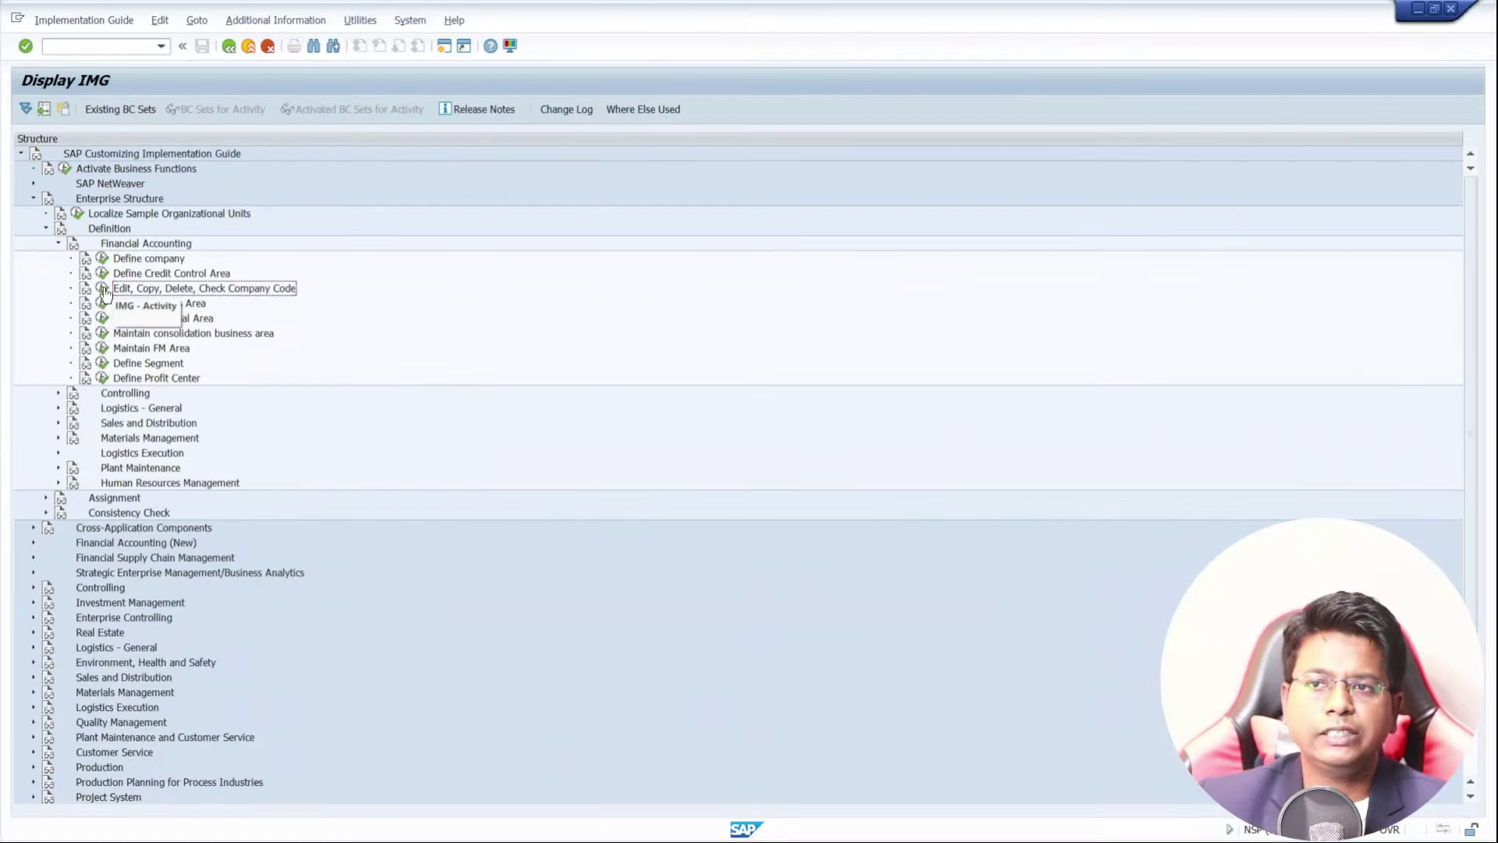
pyautogui.click(103, 288)
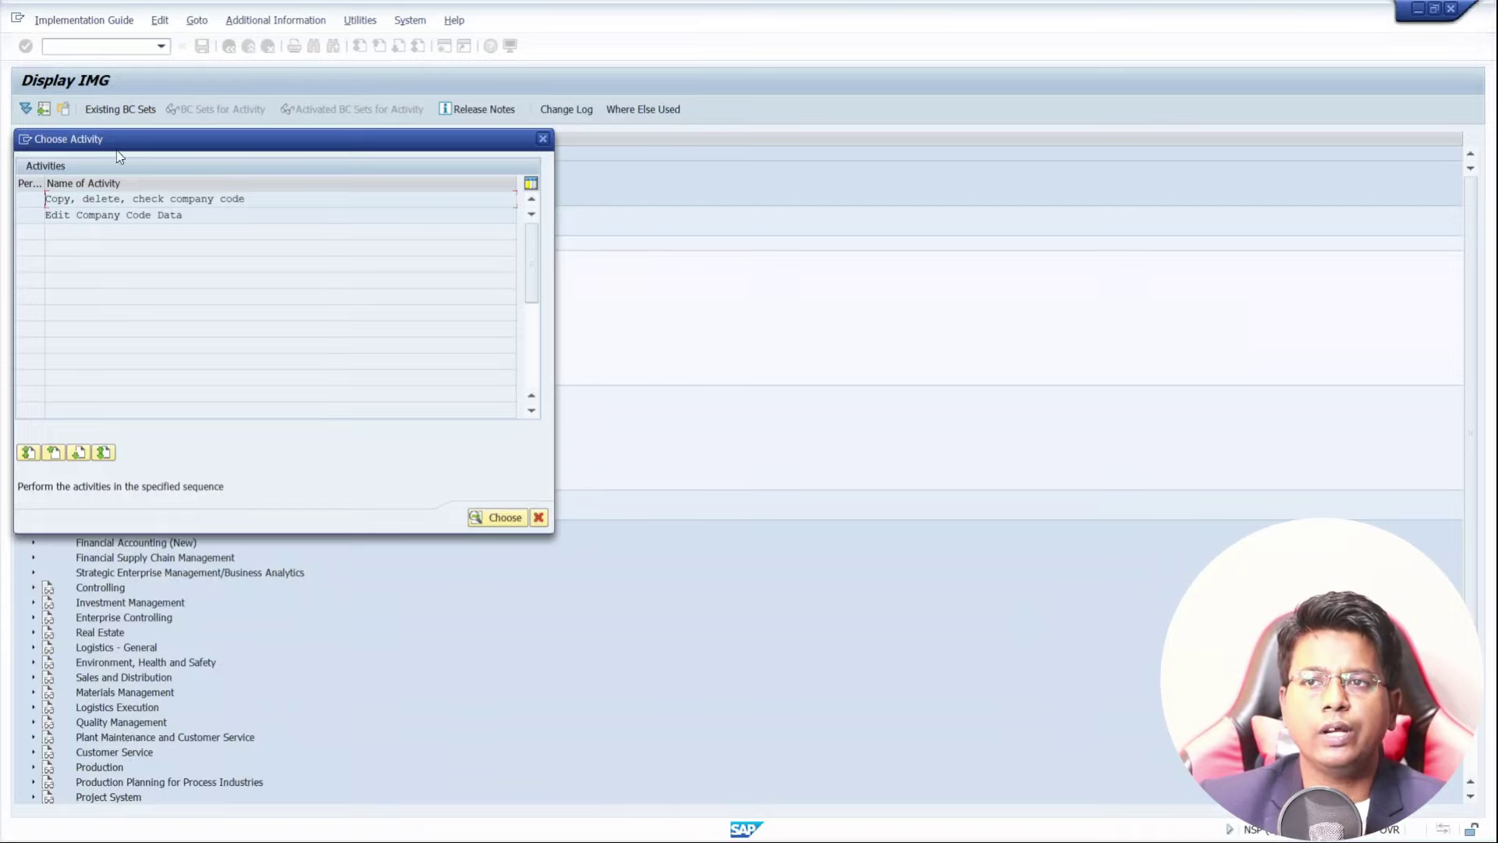
pyautogui.moveTo(117, 141); pyautogui.dragTo(464, 140)
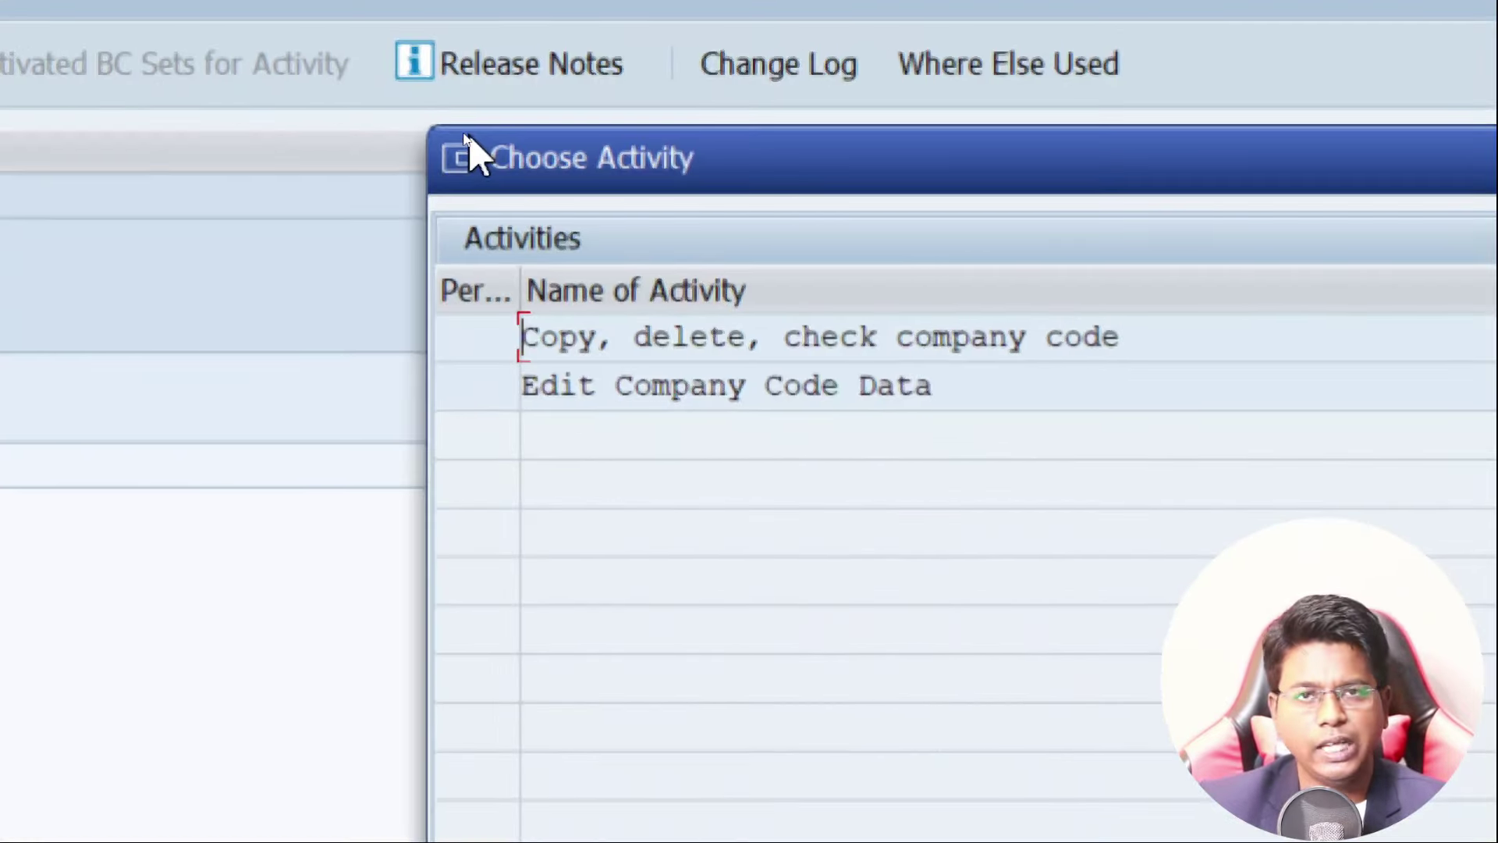
pyautogui.click(589, 394)
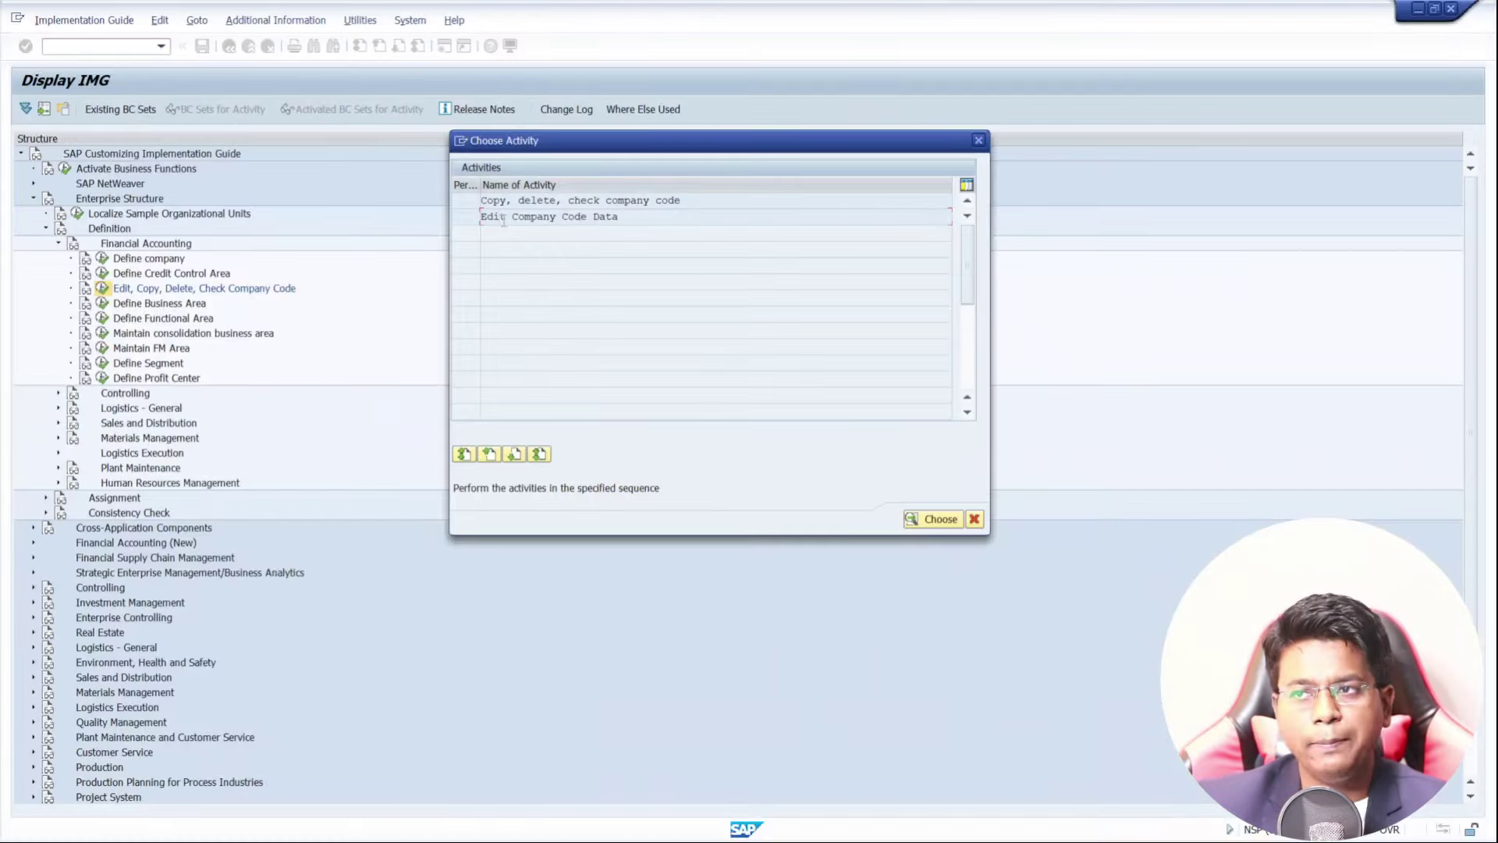
pyautogui.doubleClick(504, 217)
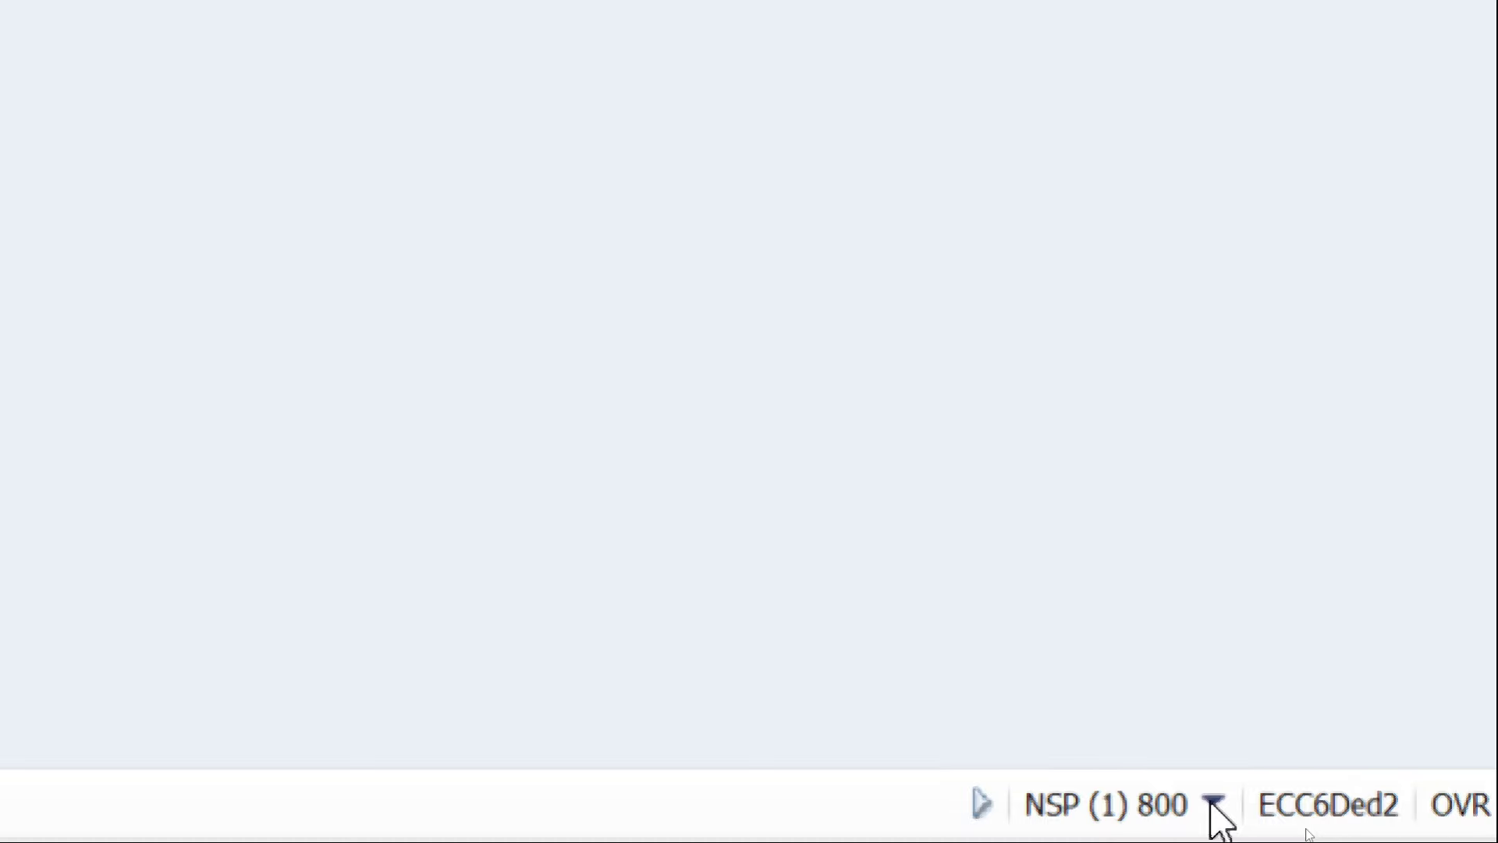
# - Examine the system information for the Company Code overview and return to the IMG structure
pyautogui.click(1213, 802)
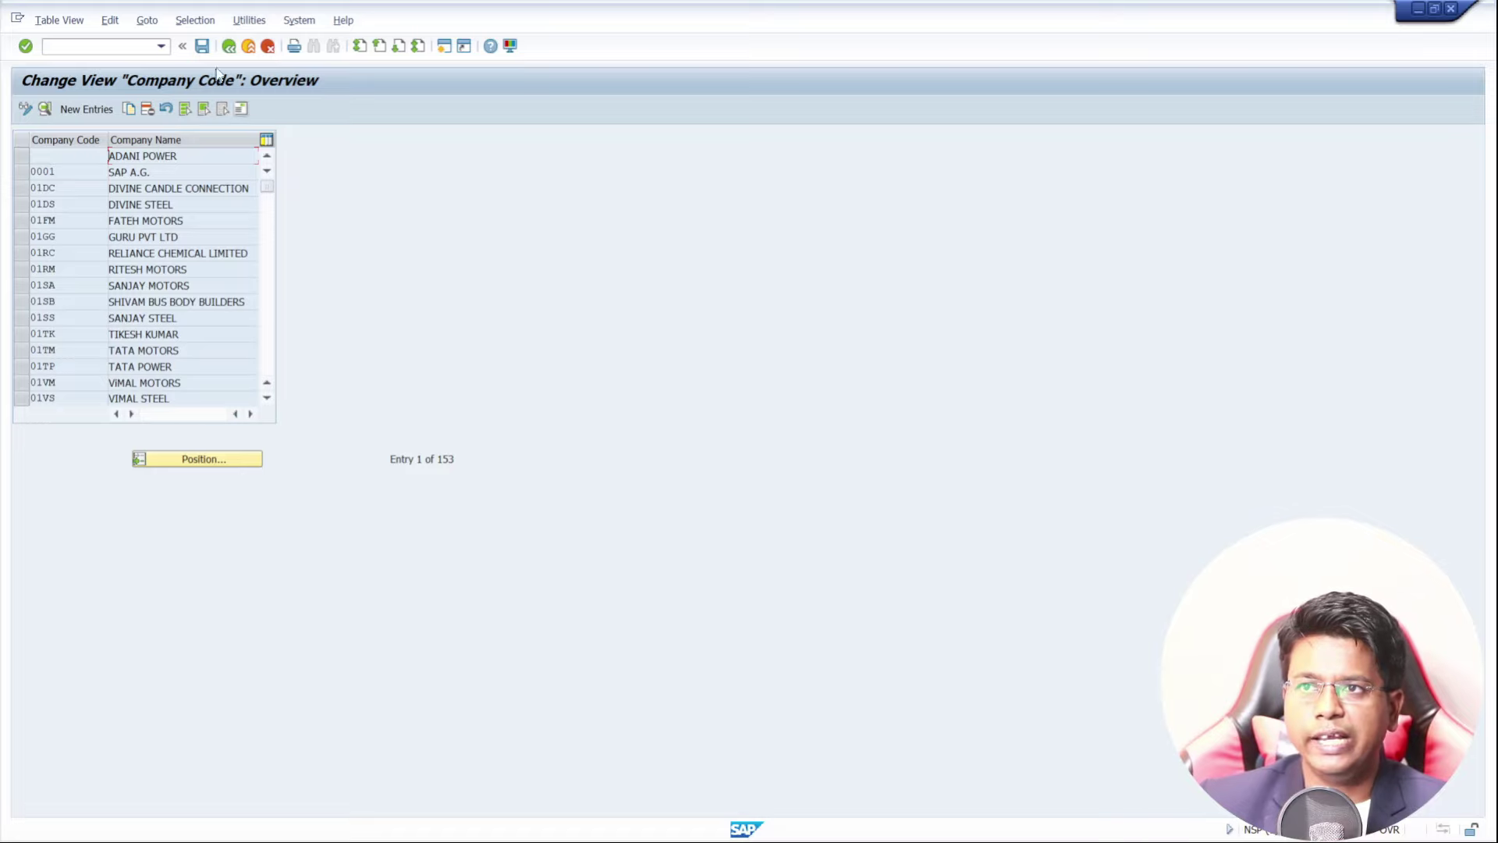
pyautogui.click(228, 47)
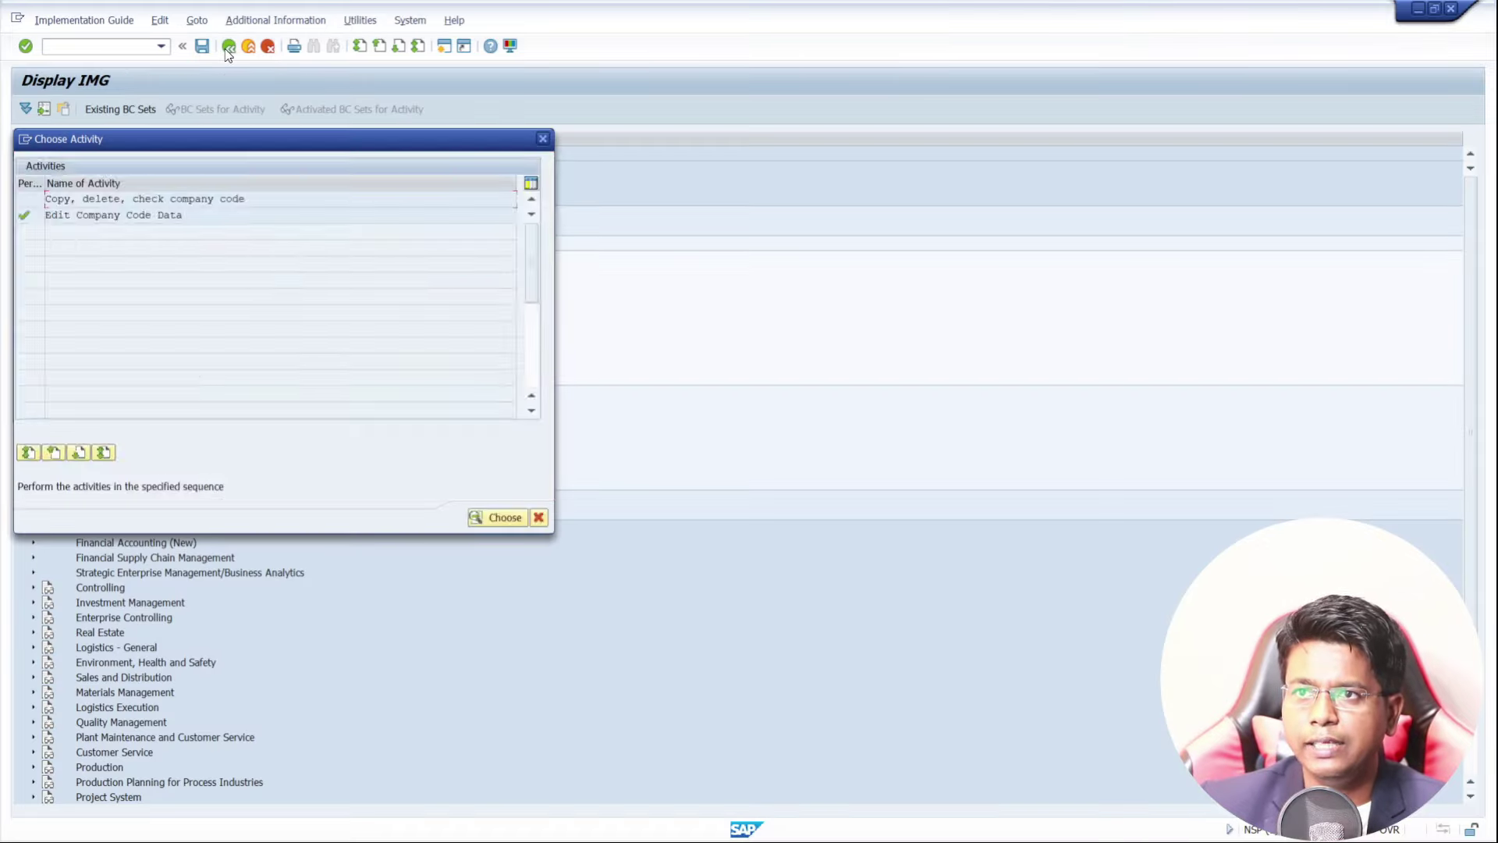
pyautogui.click(544, 142)
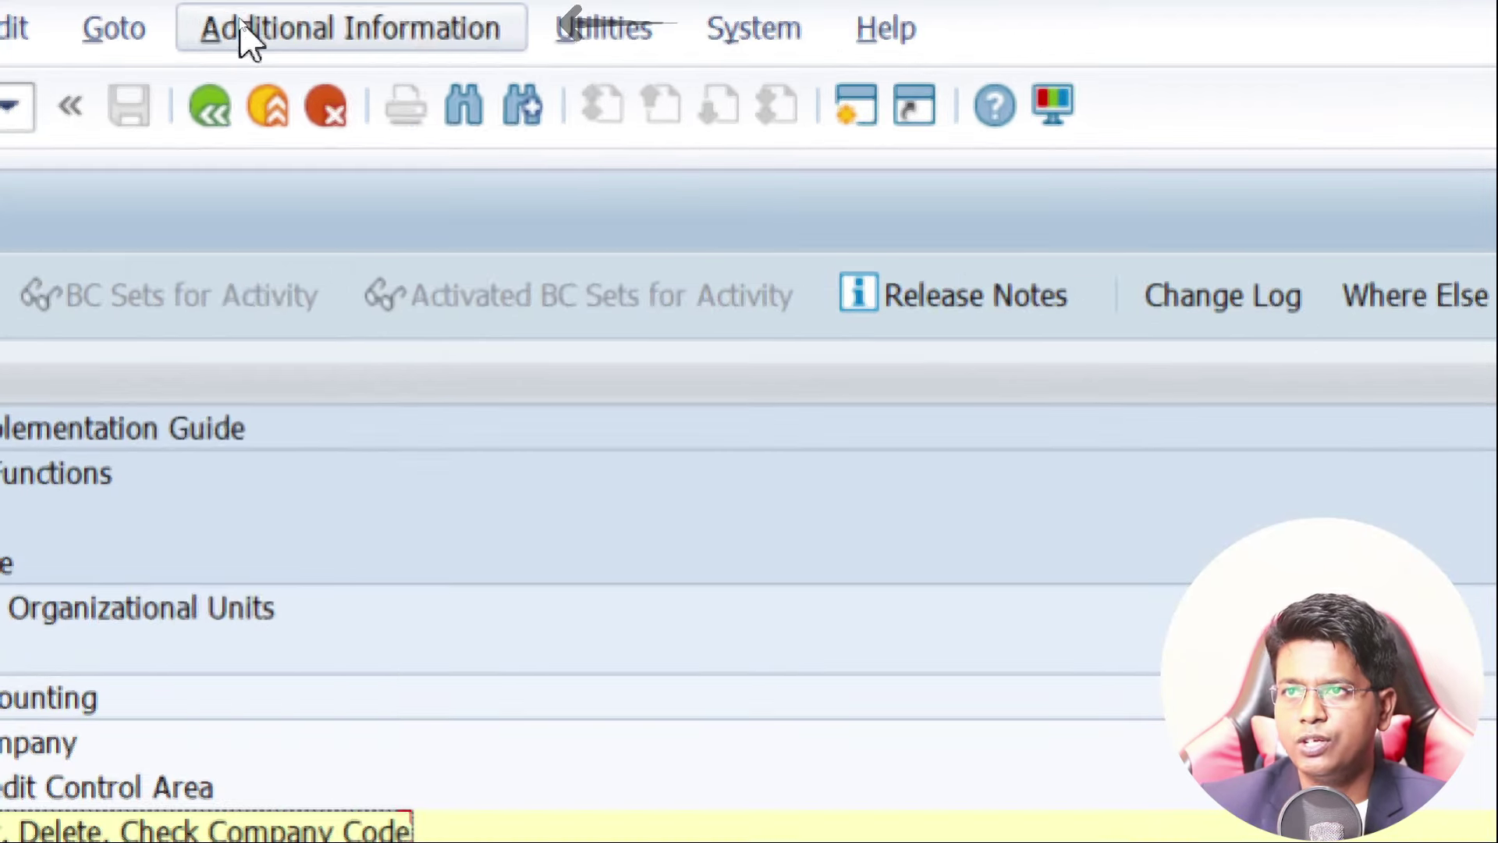
# - Show the Additional Information column in the IMG structure with the Document display key
pyautogui.click(238, 21)
pyautogui.moveTo(288, 91)
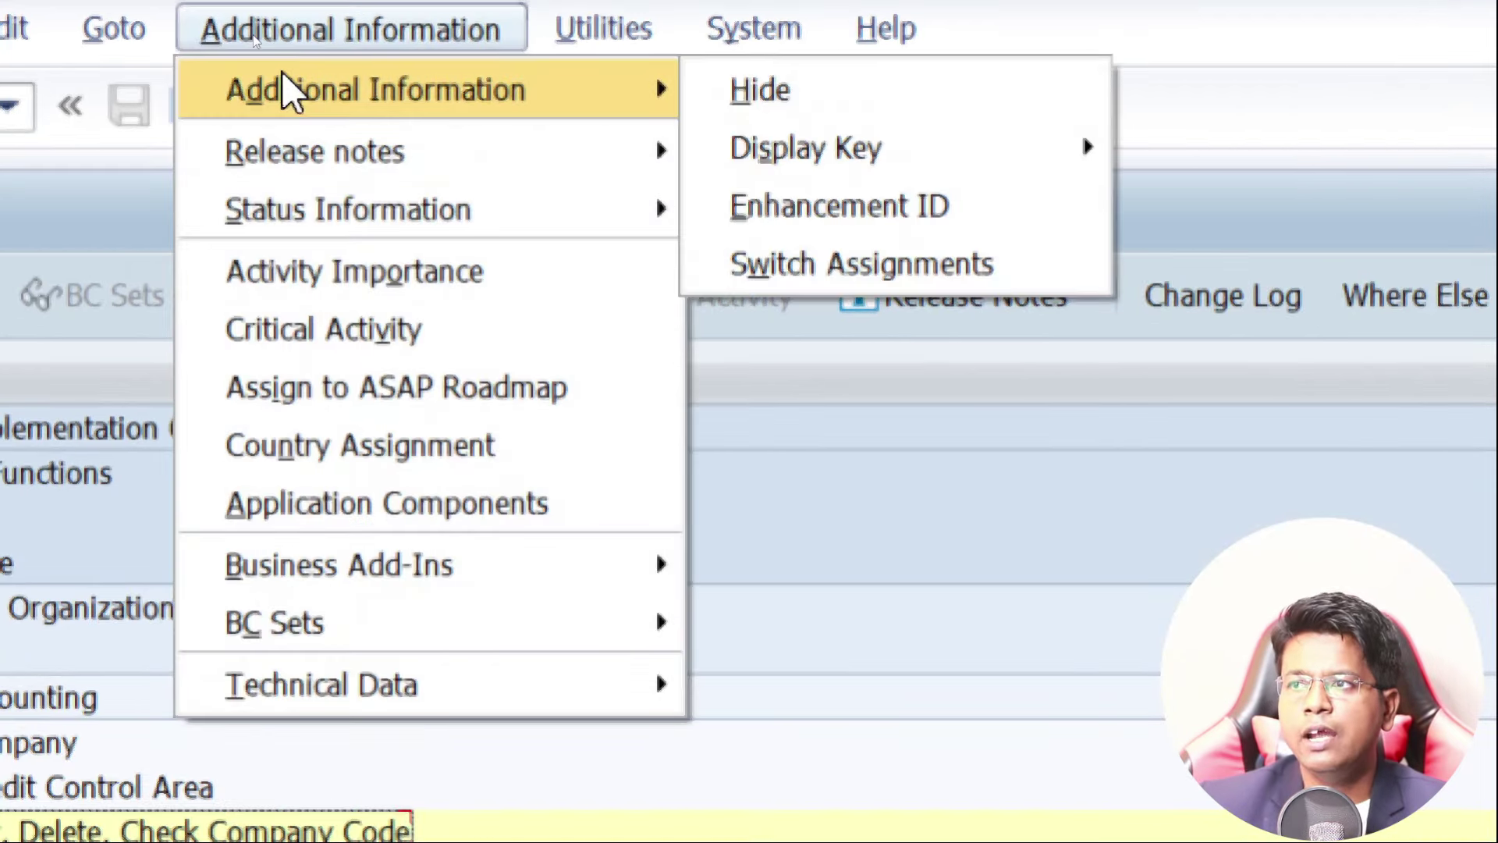
pyautogui.moveTo(1004, 174)
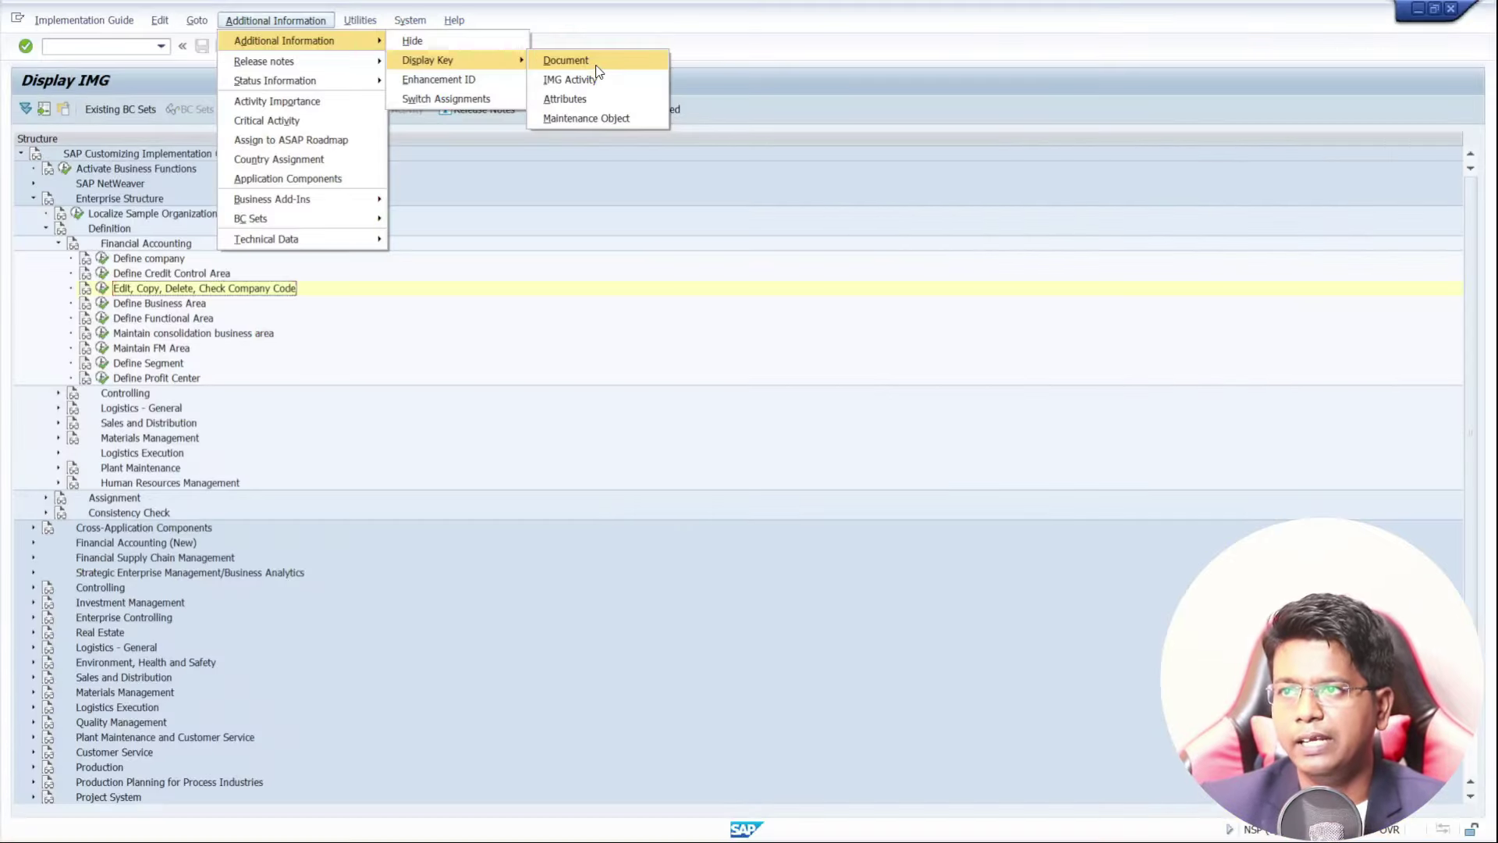
pyautogui.click(597, 64)
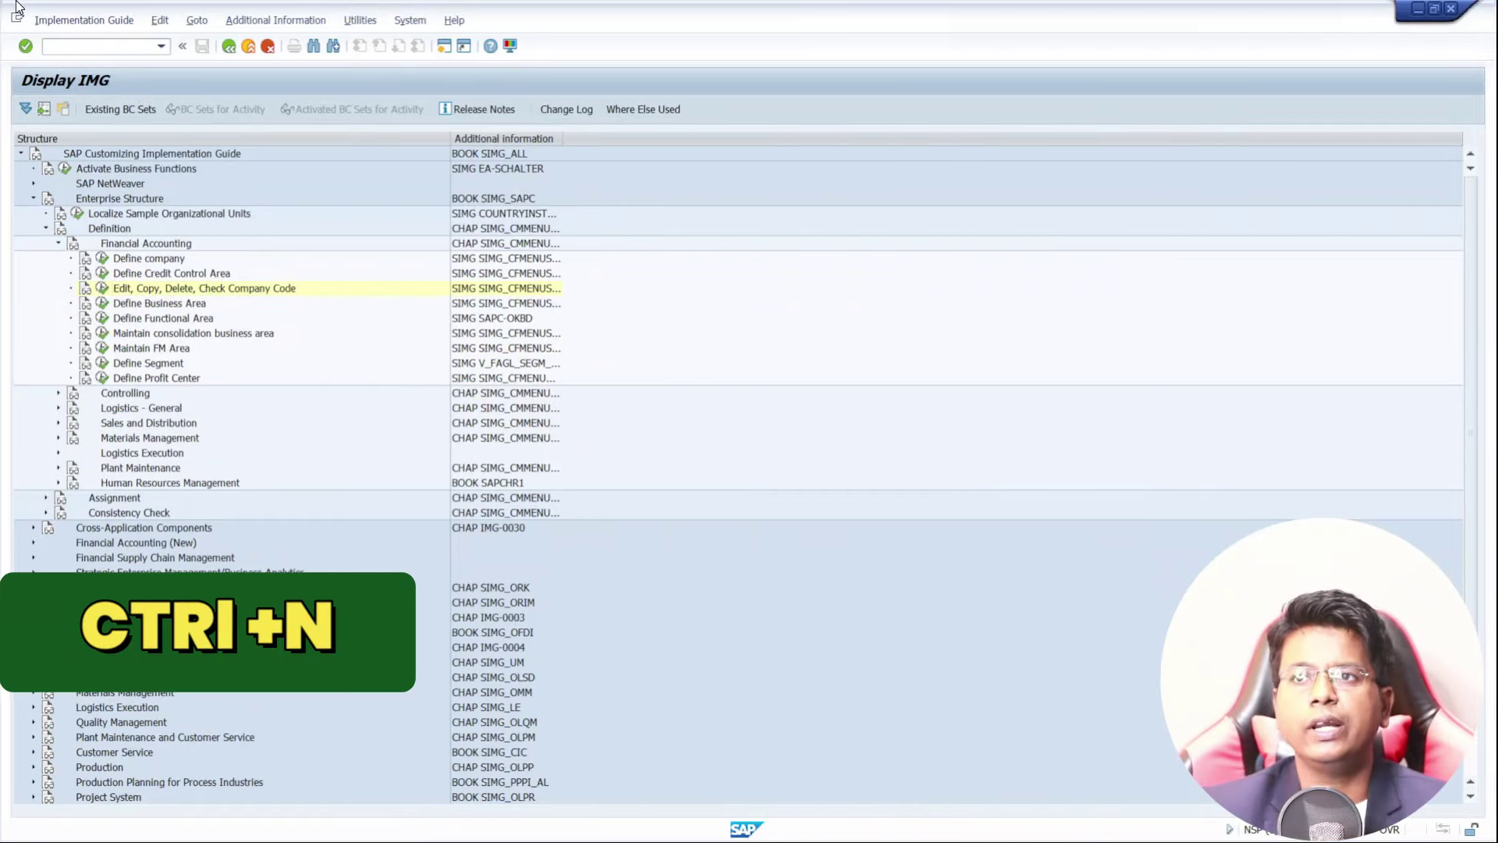
# - Run transaction OX02 in a new session and start a new company code entry
pyautogui.hotkey('ctrl', 'n')
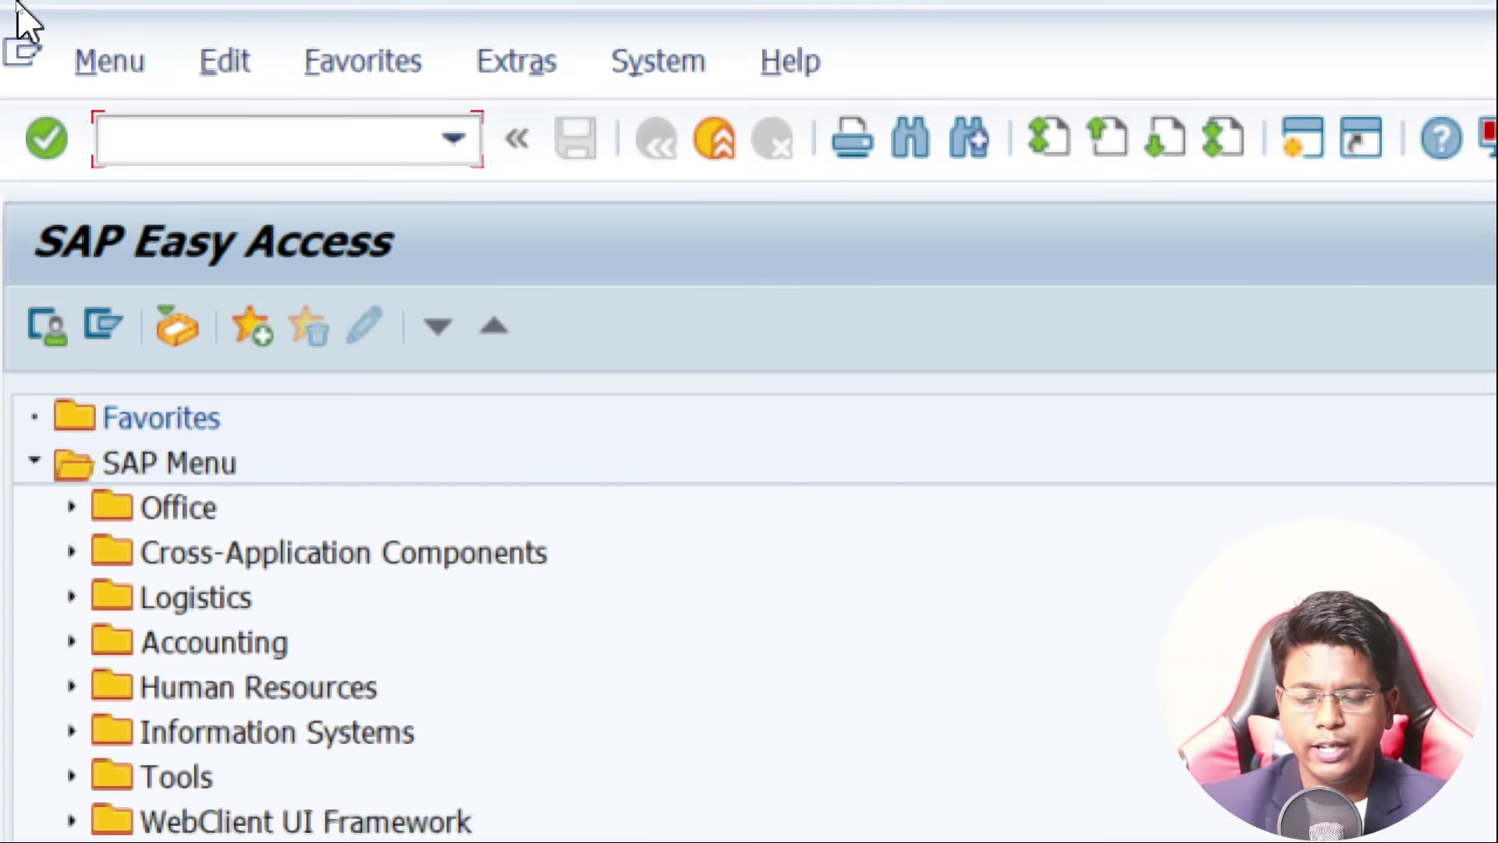
pyautogui.write('OX02')
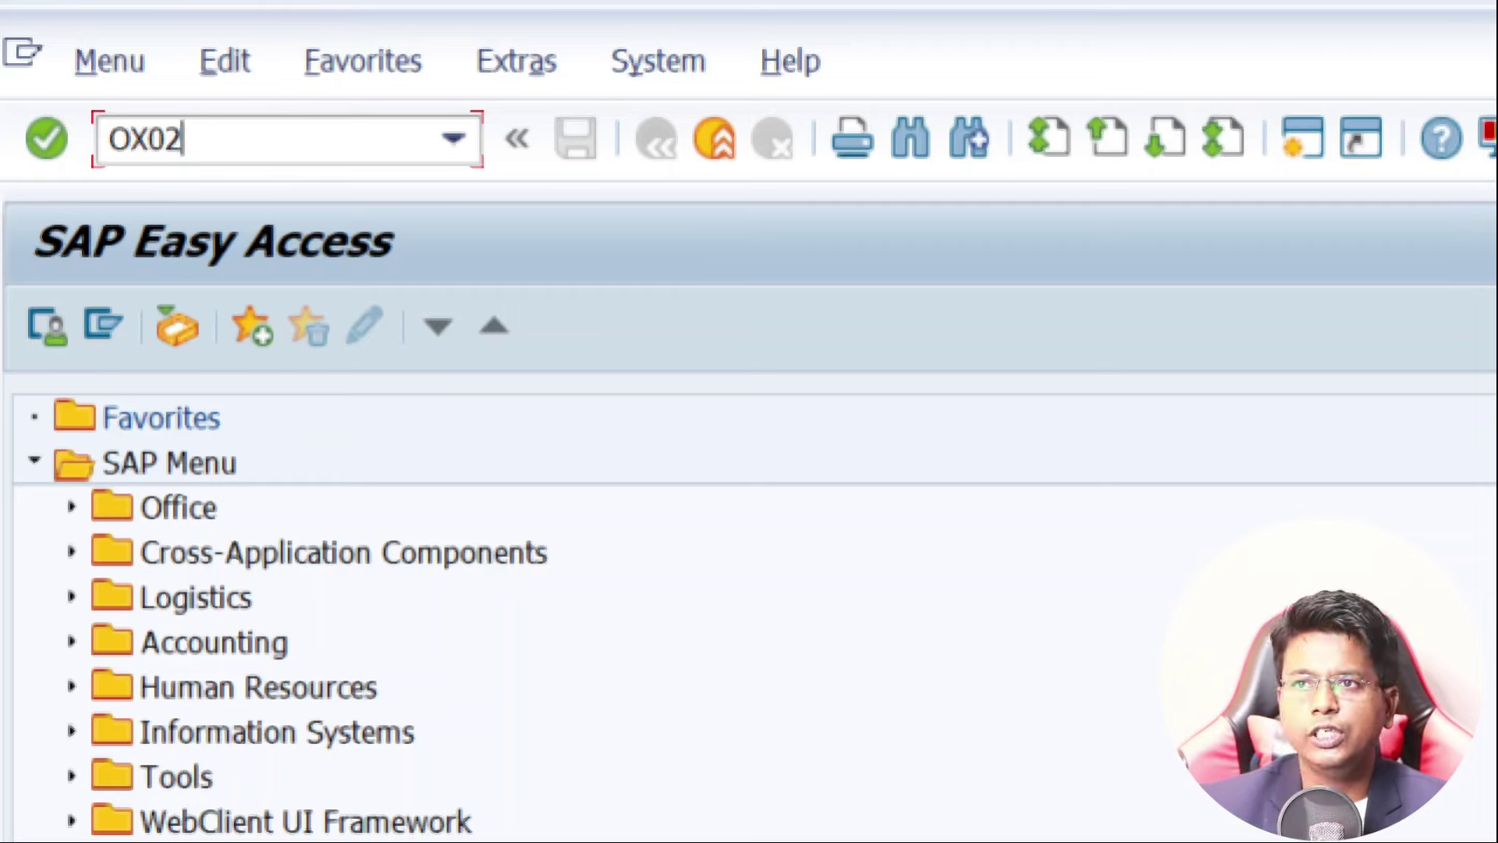
pyautogui.press('Return')
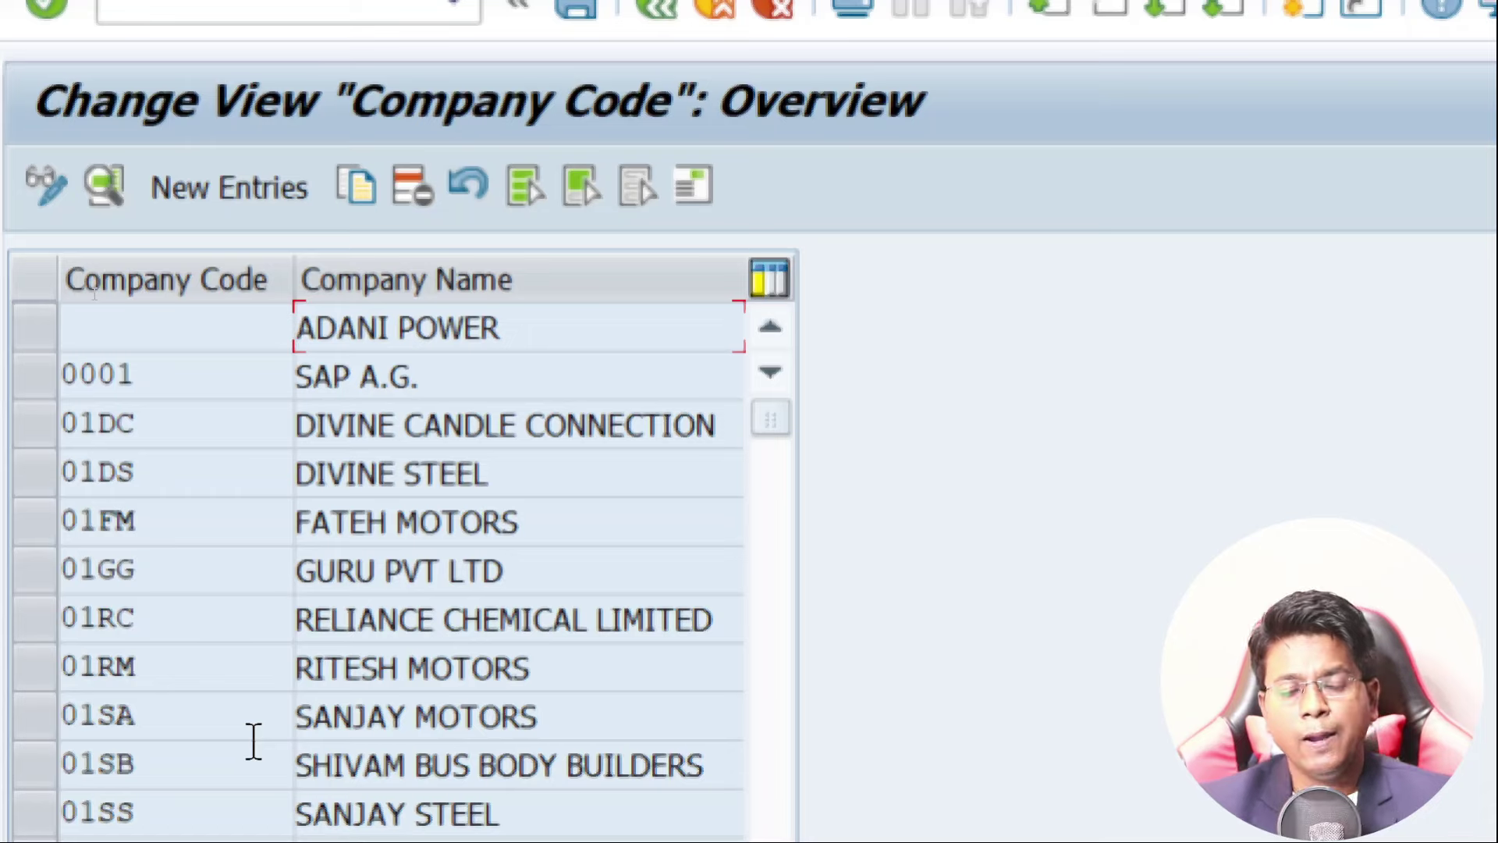
pyautogui.click(214, 187)
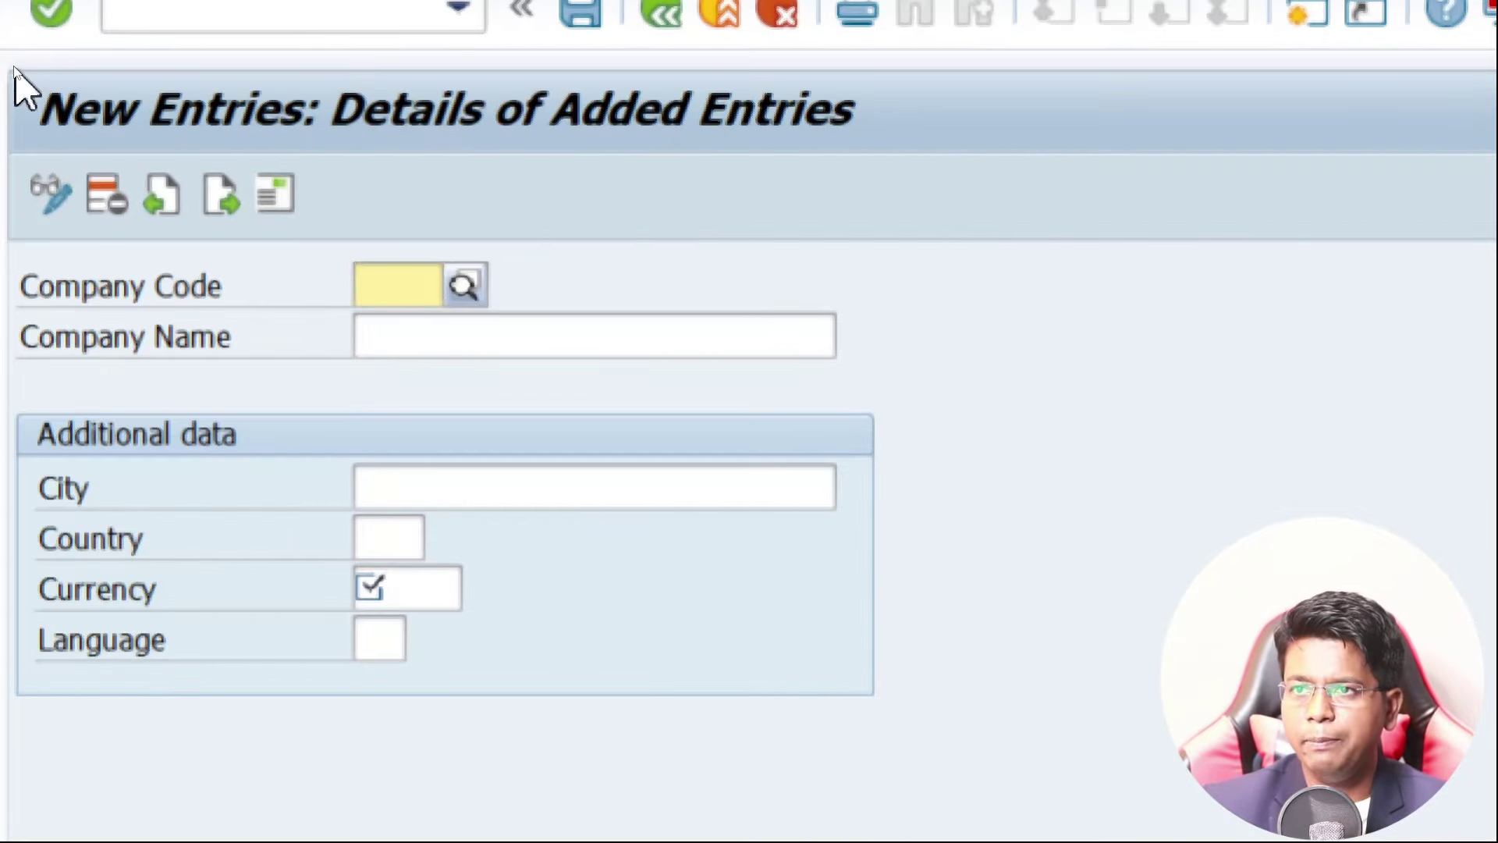
pyautogui.write('BJ01')
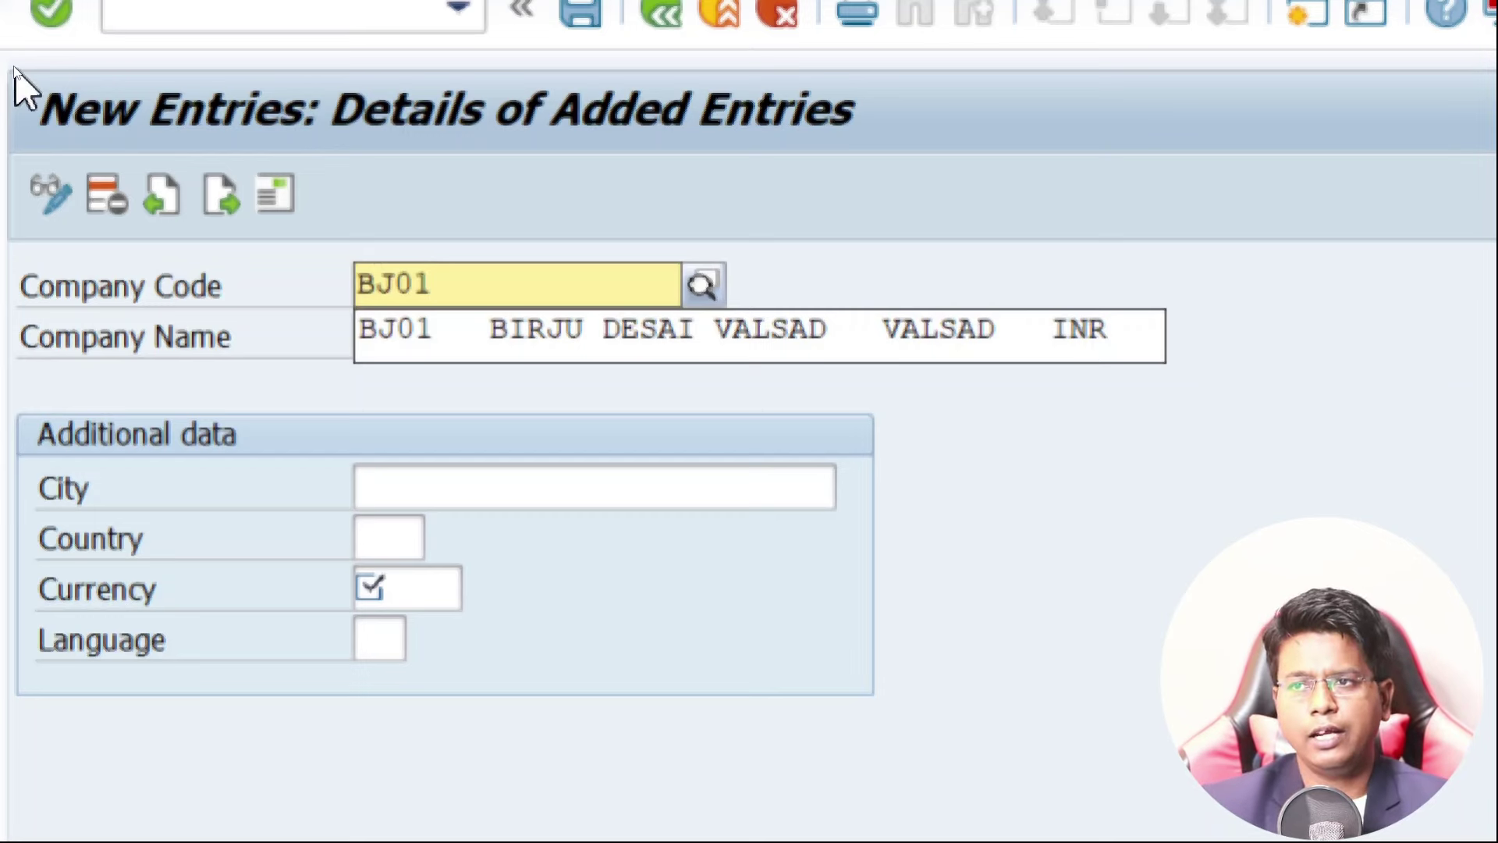
pyautogui.press('BackSpace')
pyautogui.press('BackSpace')
pyautogui.press('BackSpace')
pyautogui.press('BackSpace')
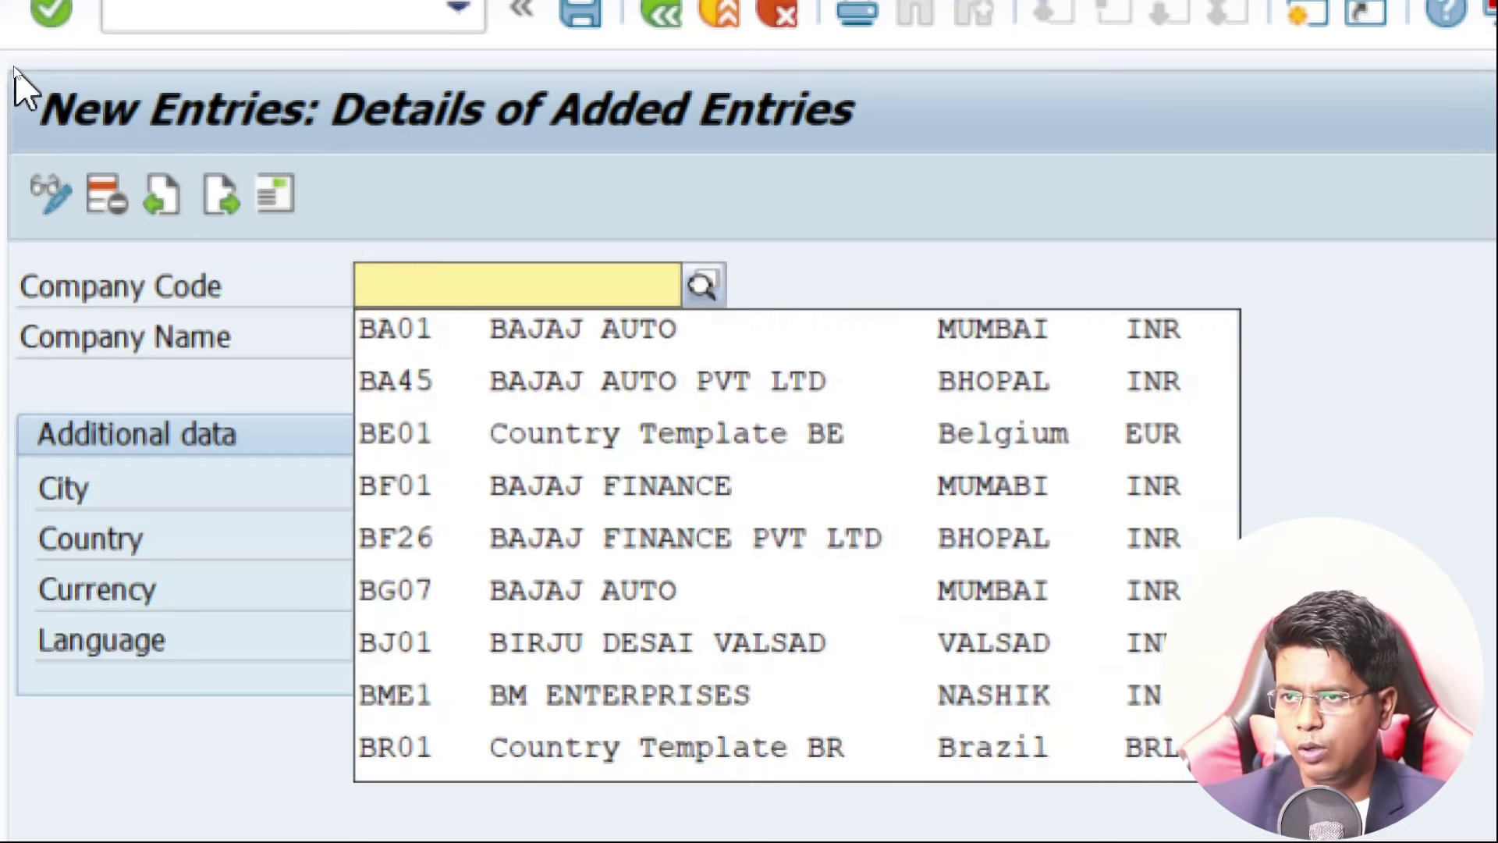
# - Enter 01BJ as the new entry's company code and BAJAJ MATORS as its company name
pyautogui.write('01BJ')
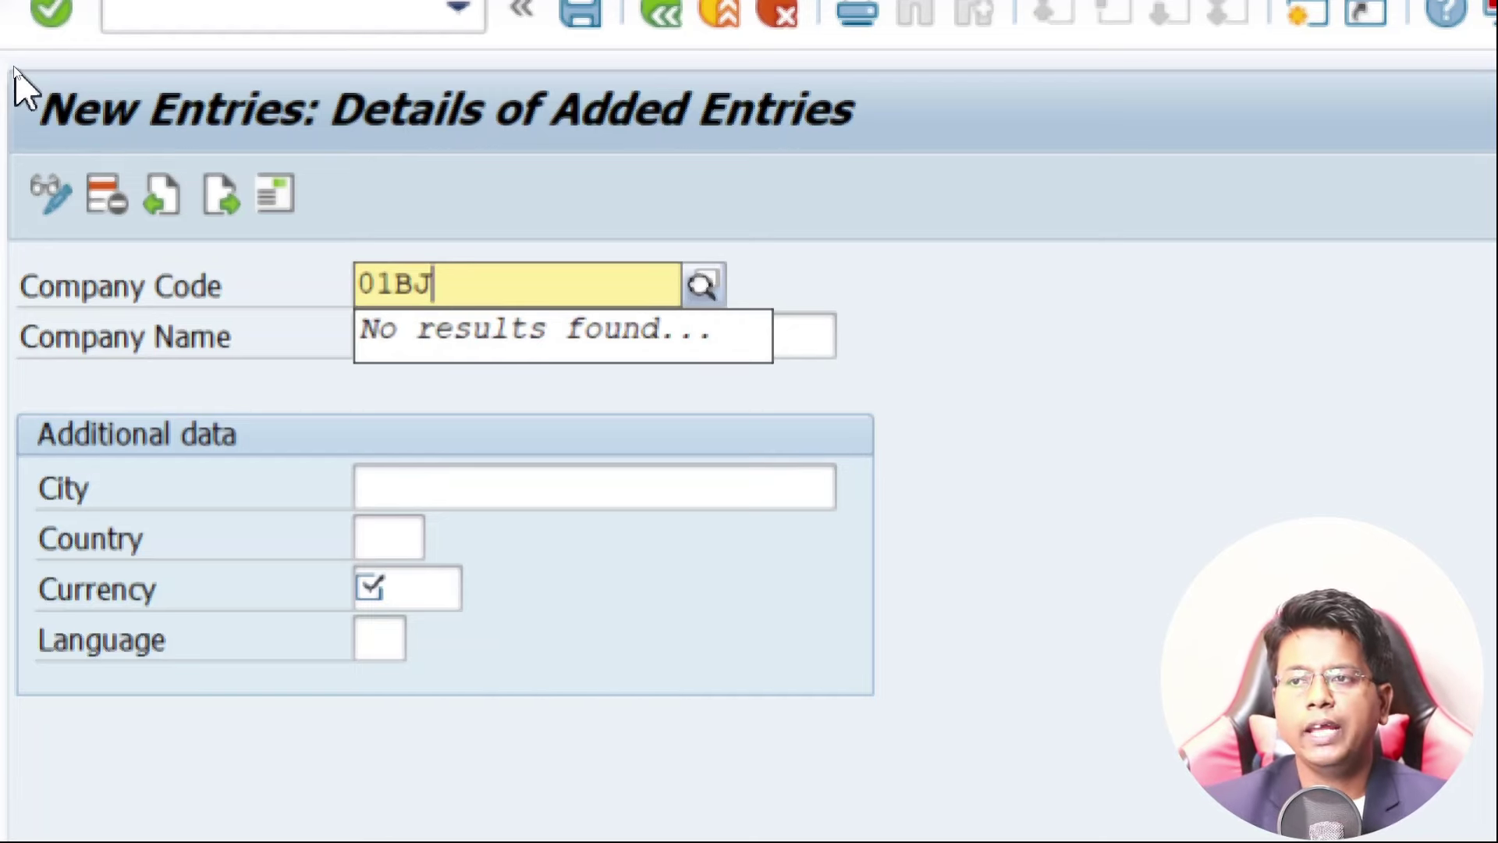
pyautogui.press('Return')
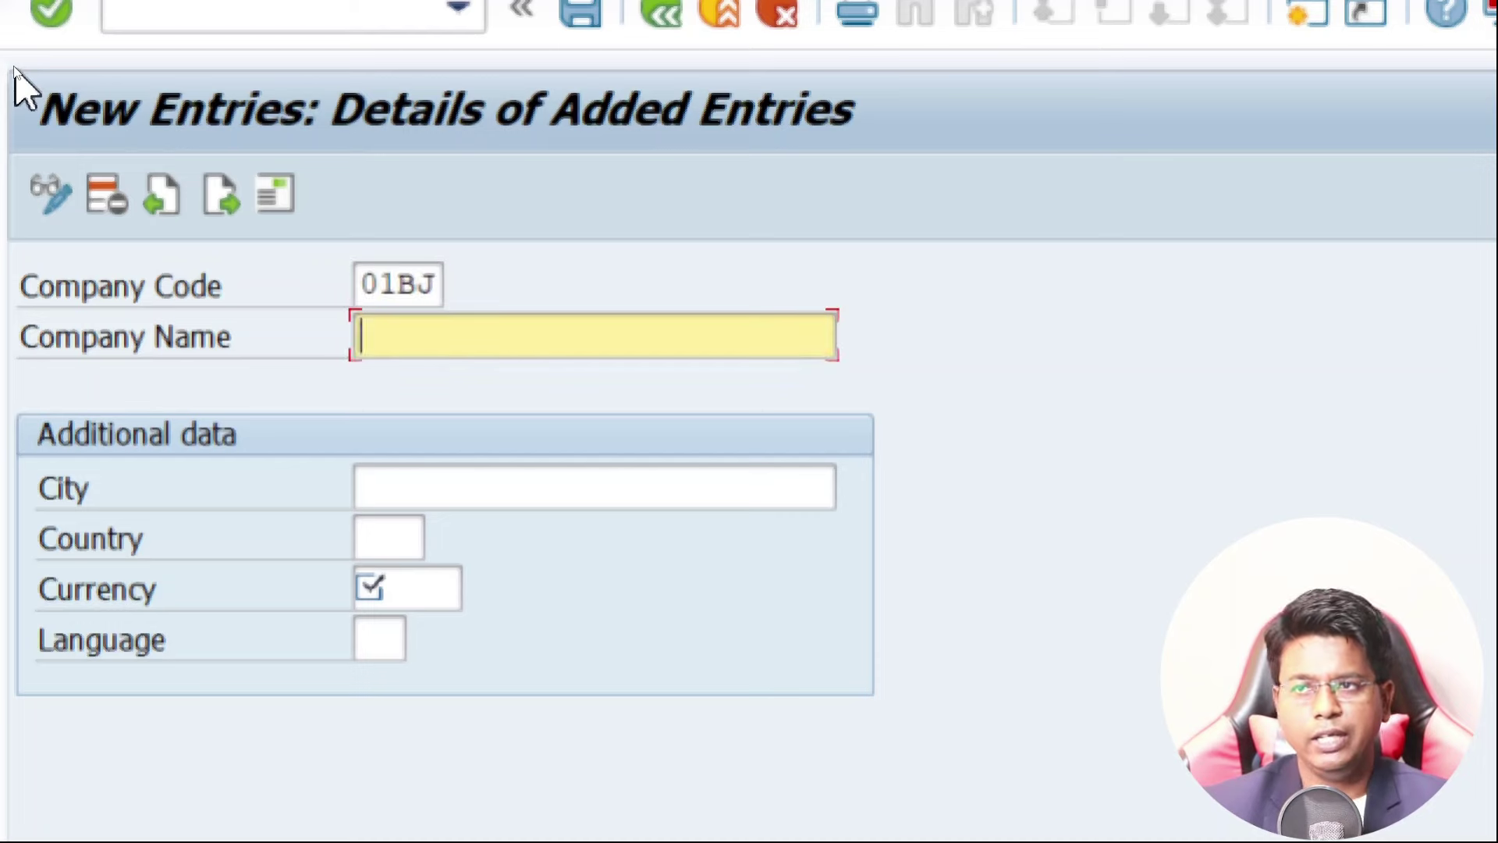
pyautogui.write('B')
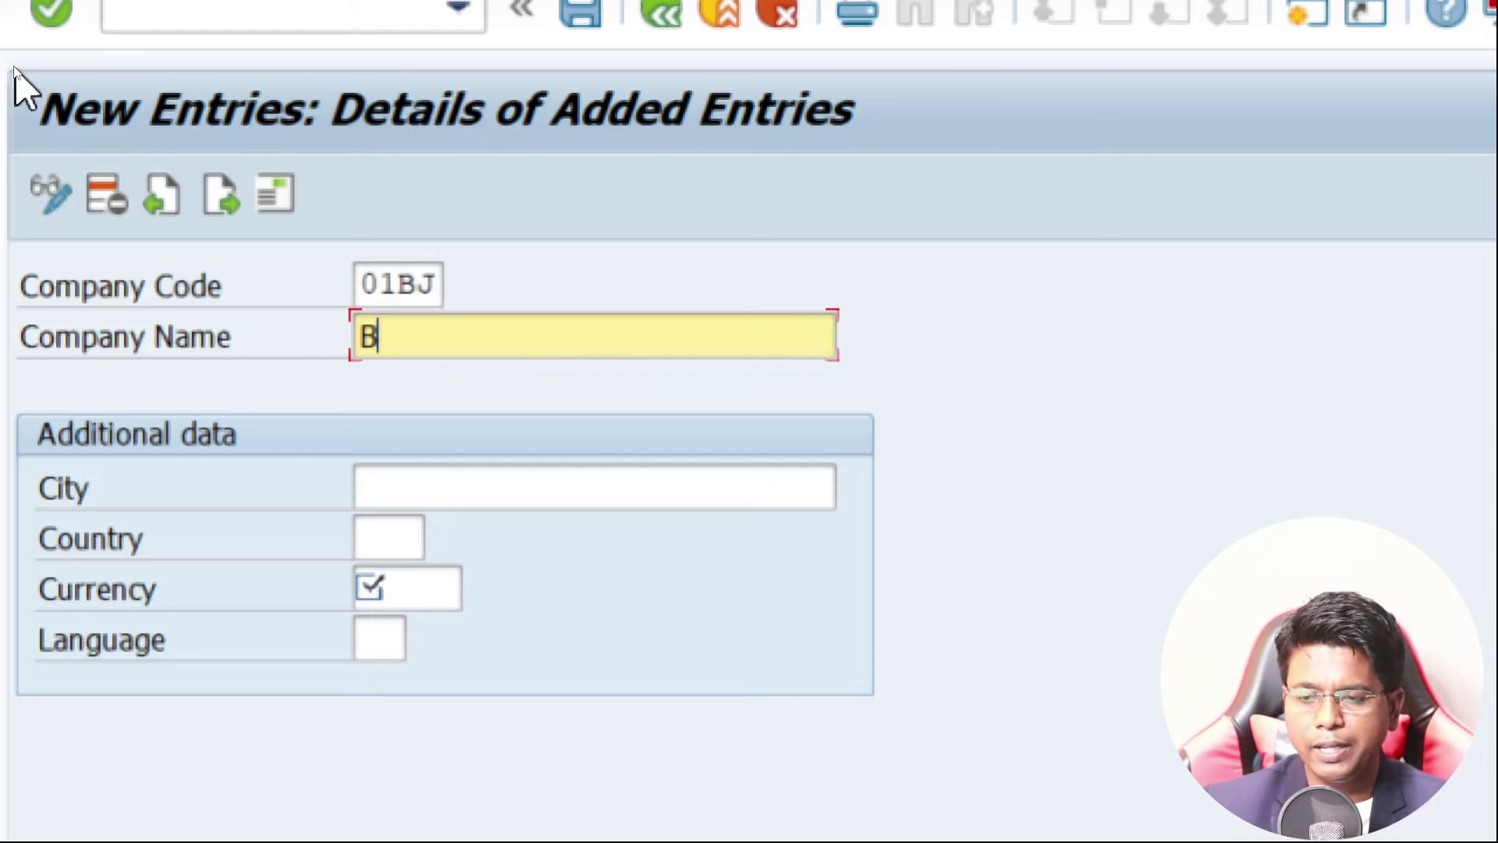
pyautogui.write('AJAJ MATORS')
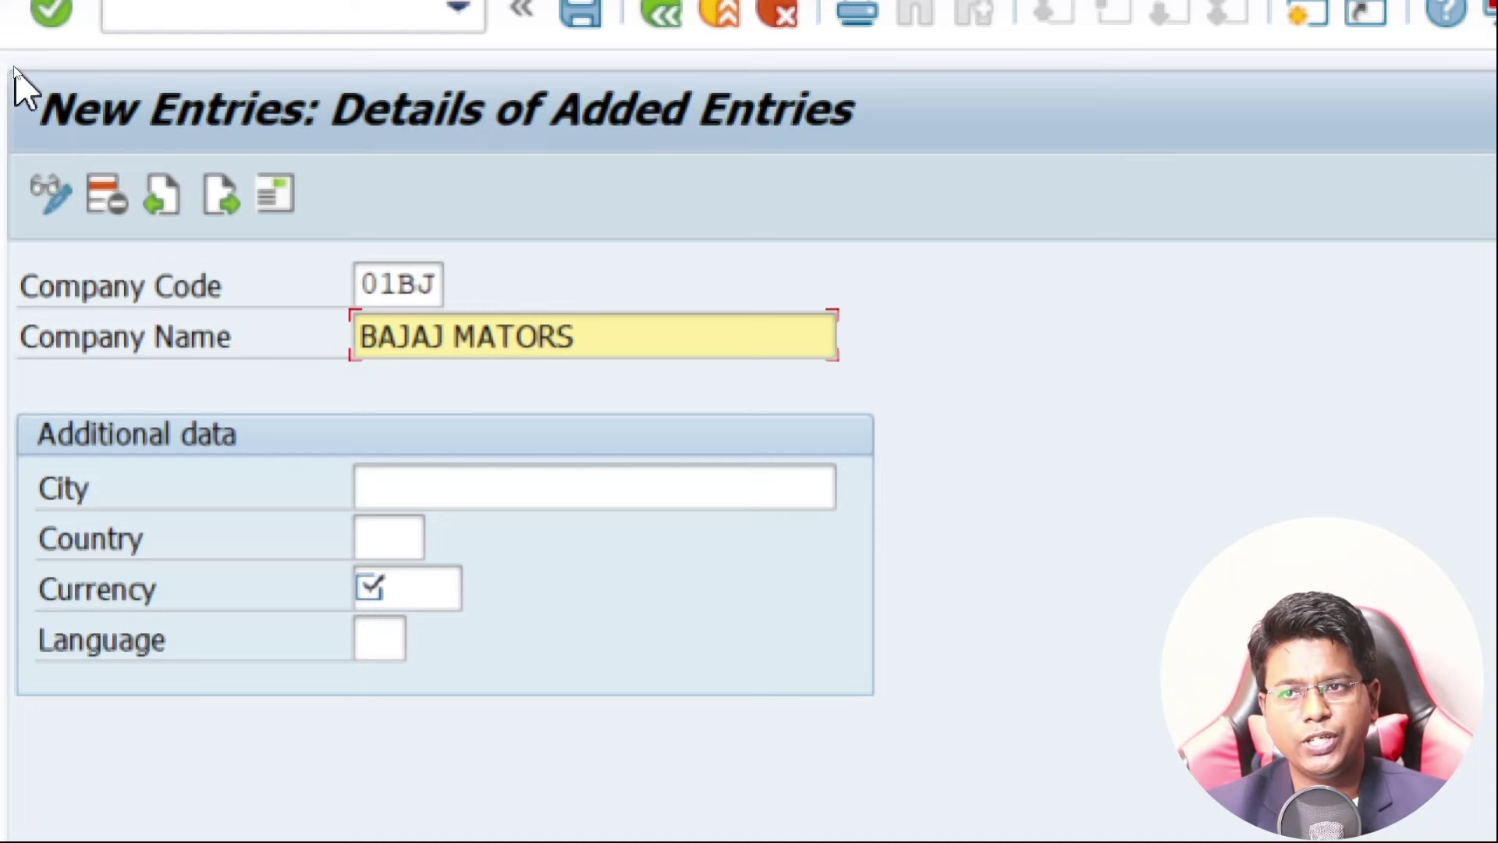
# - Set the new company code entry's city to MUMBAI and its country to IN
pyautogui.press('Tab')
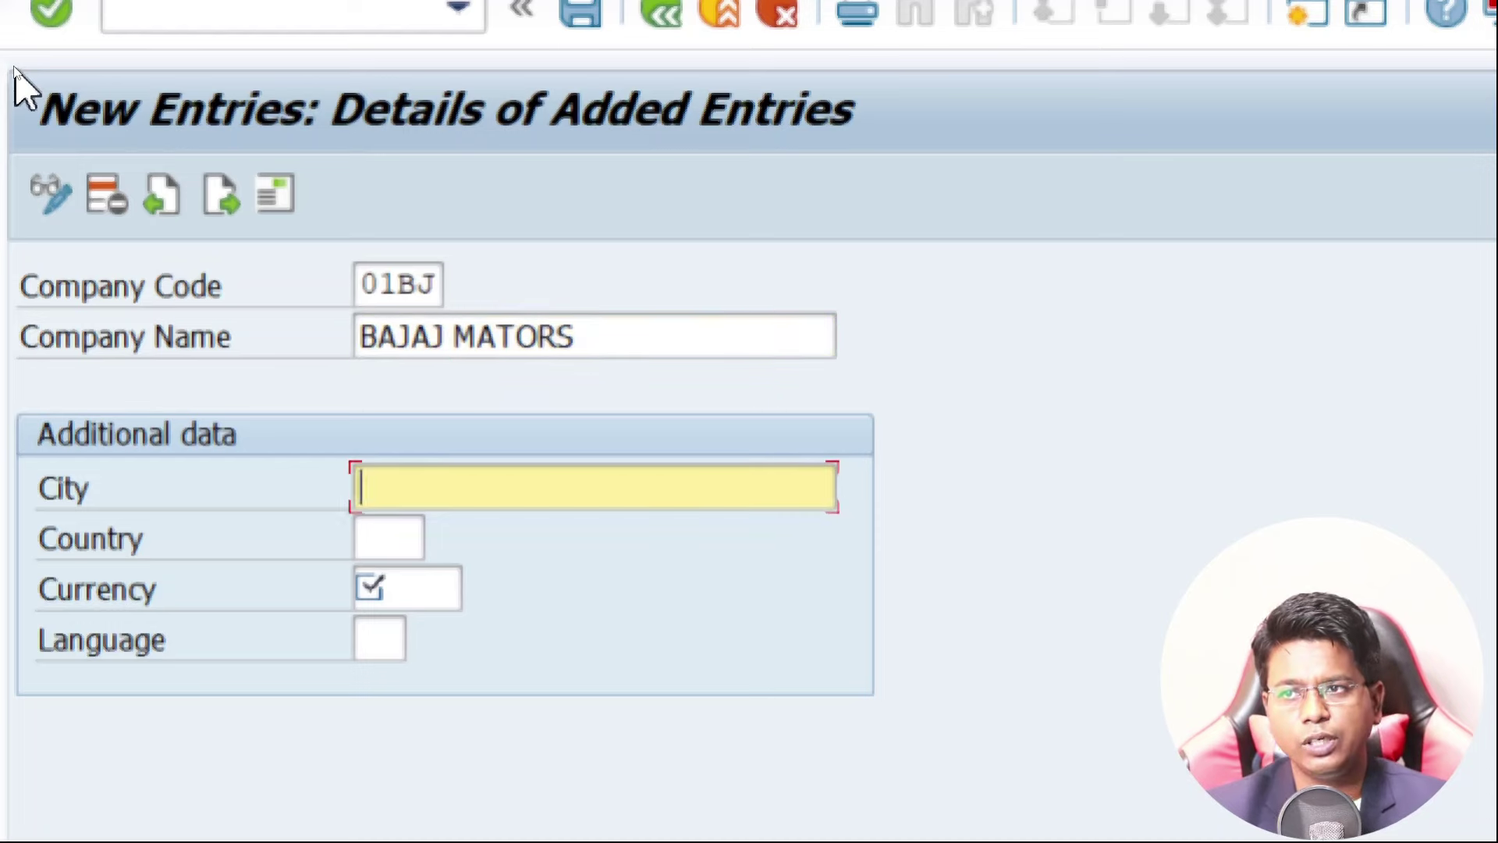
pyautogui.write('M')
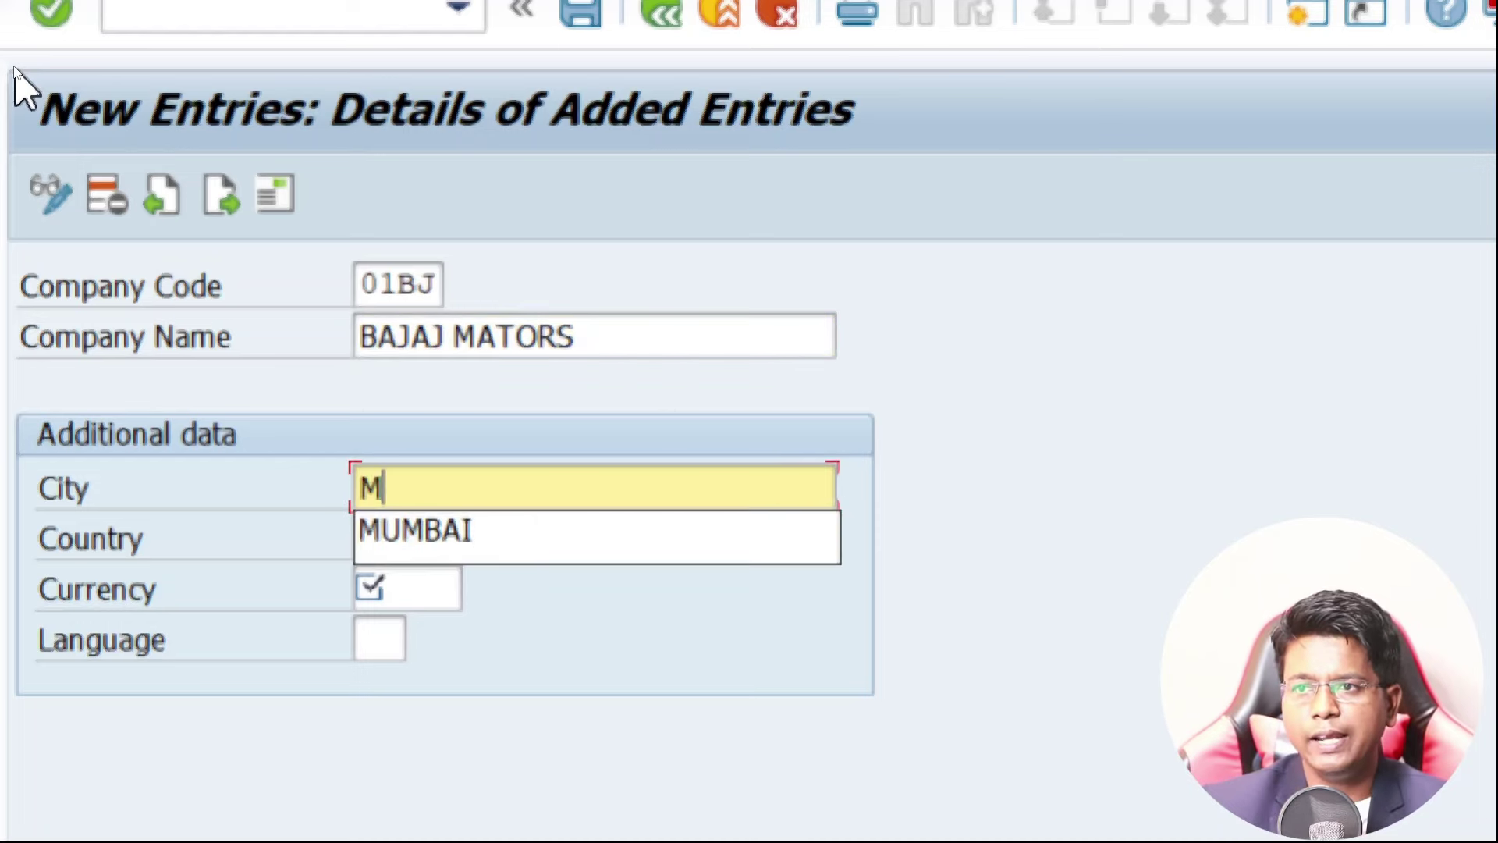
pyautogui.press('Down')
pyautogui.press('Return')
pyautogui.press('Tab')
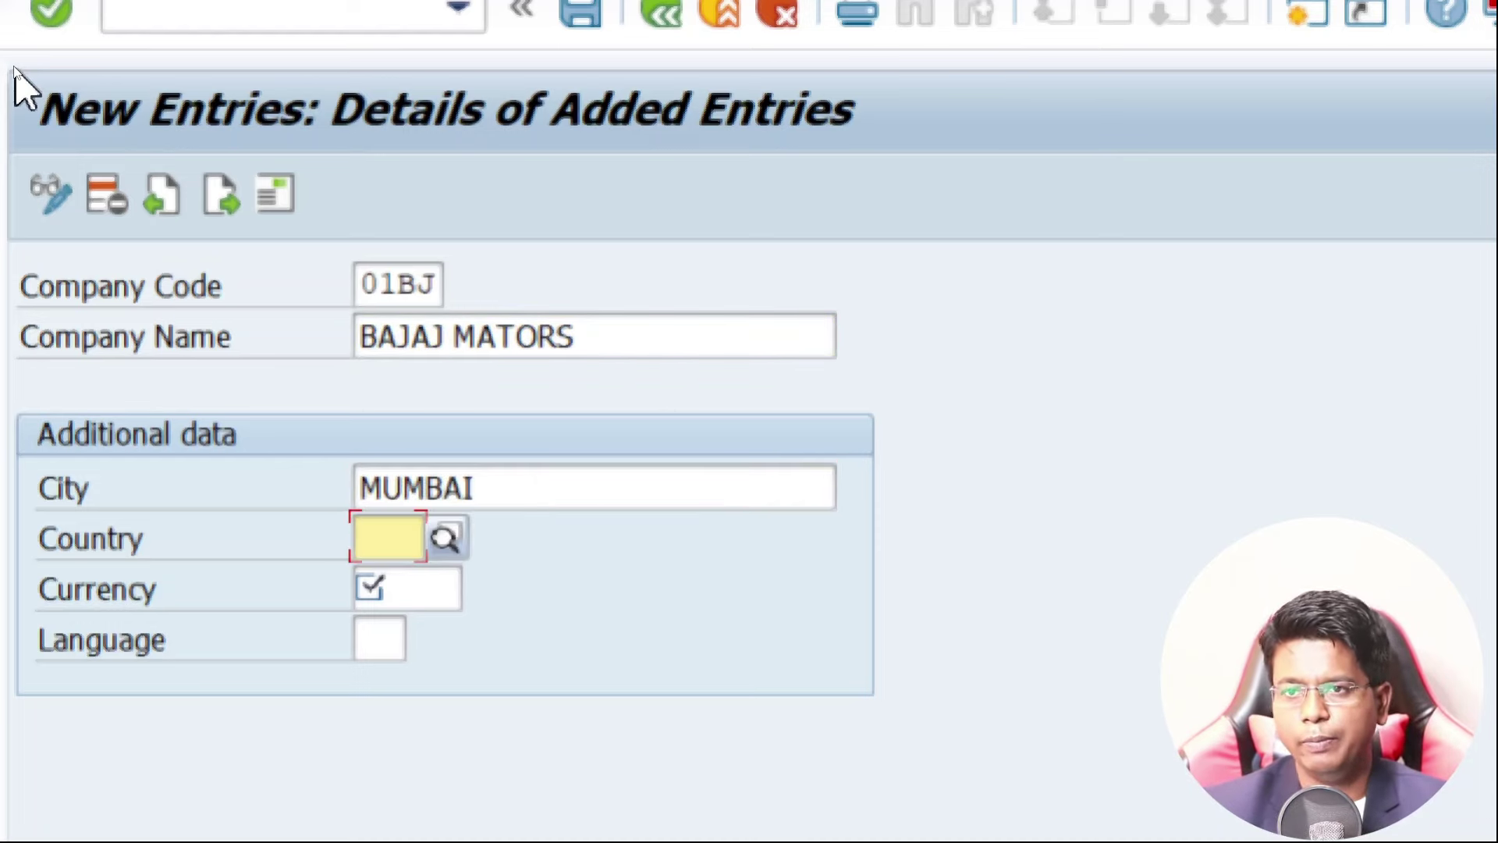
pyautogui.write('I')
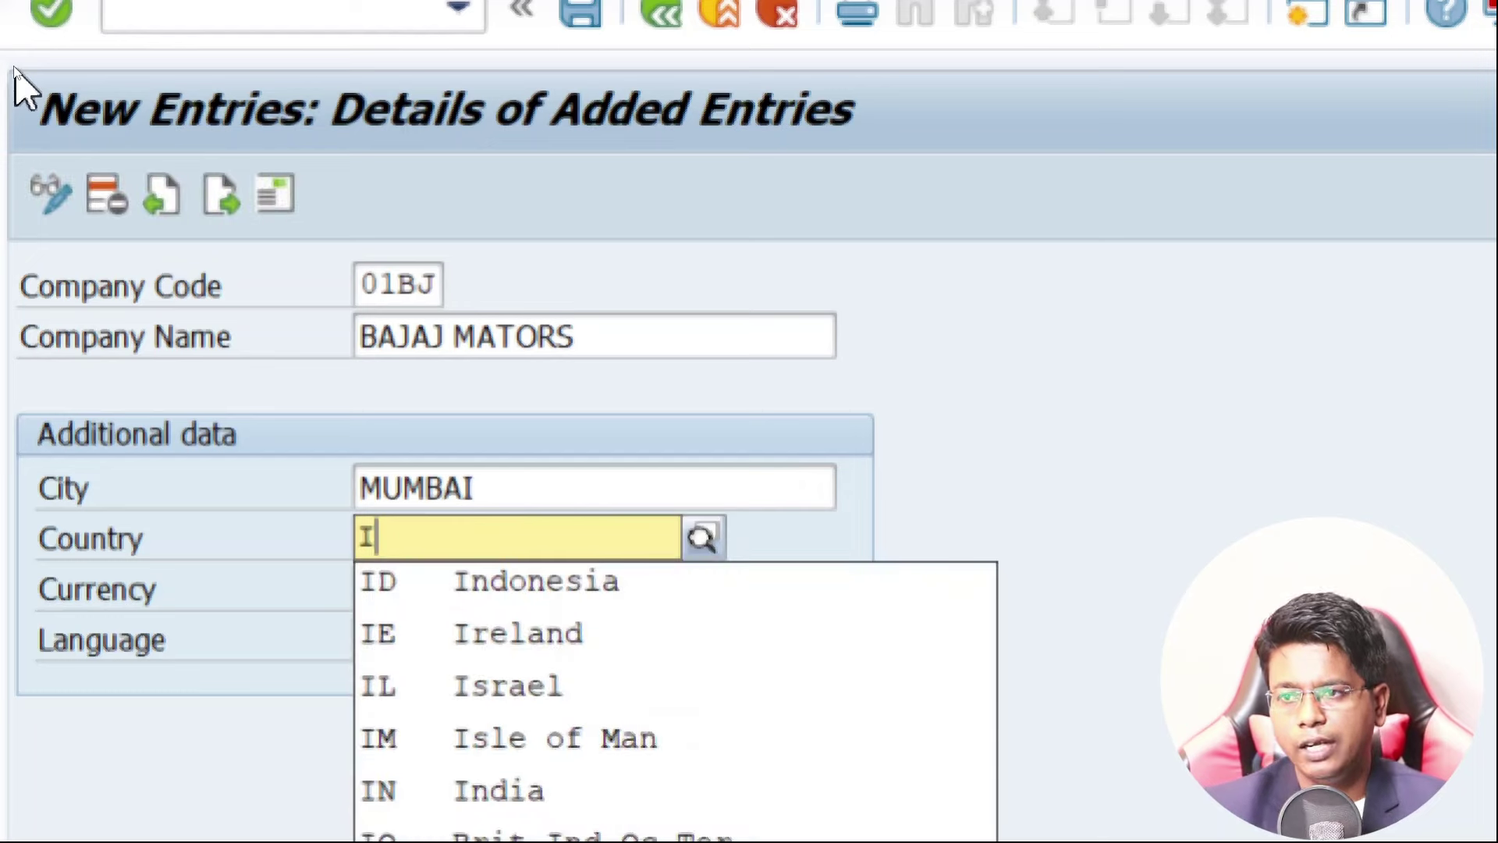
pyautogui.write('N')
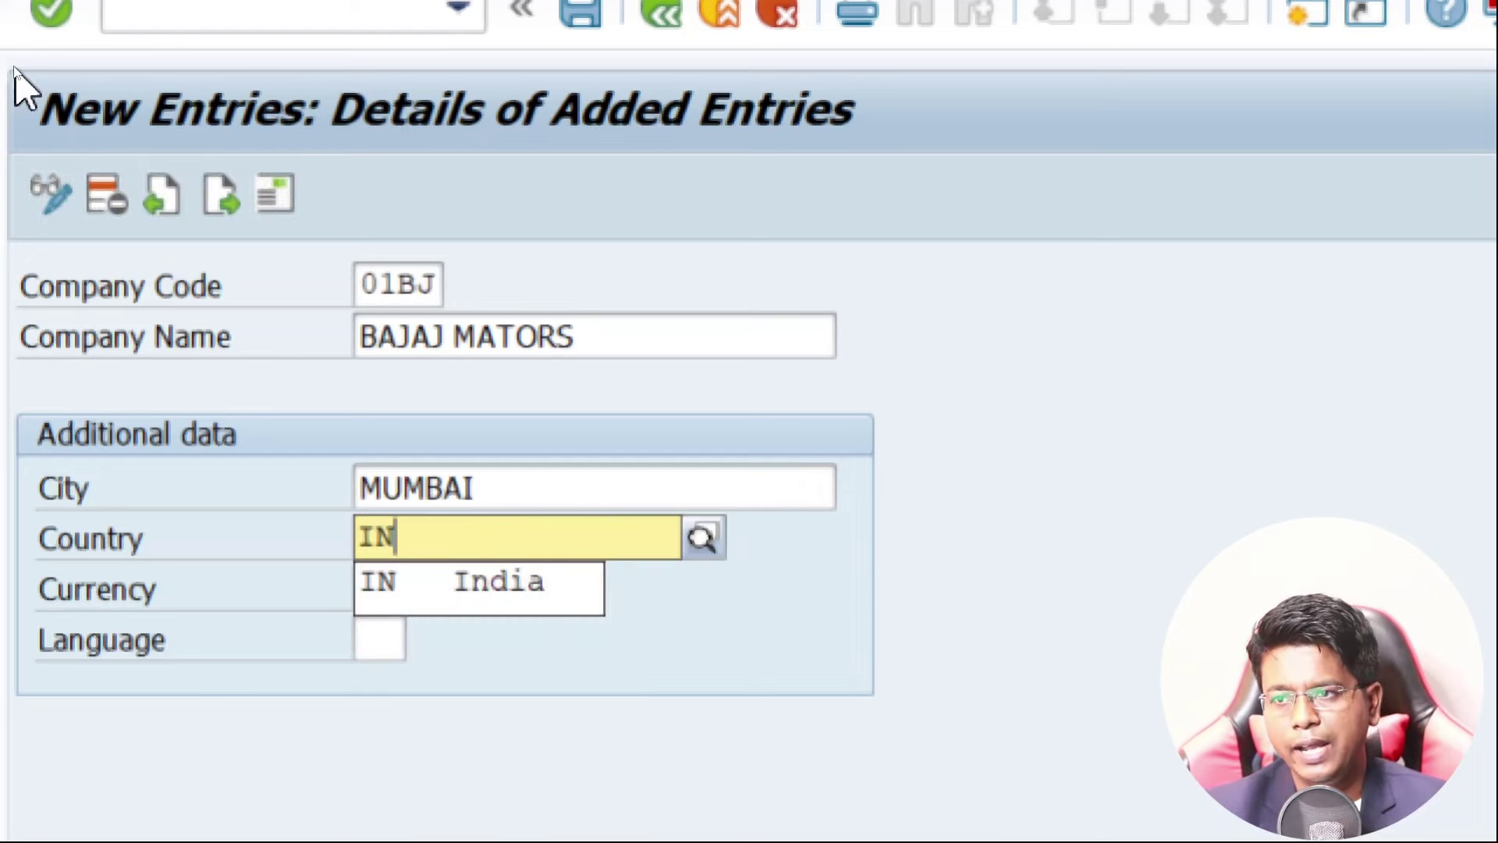
pyautogui.press('Tab')
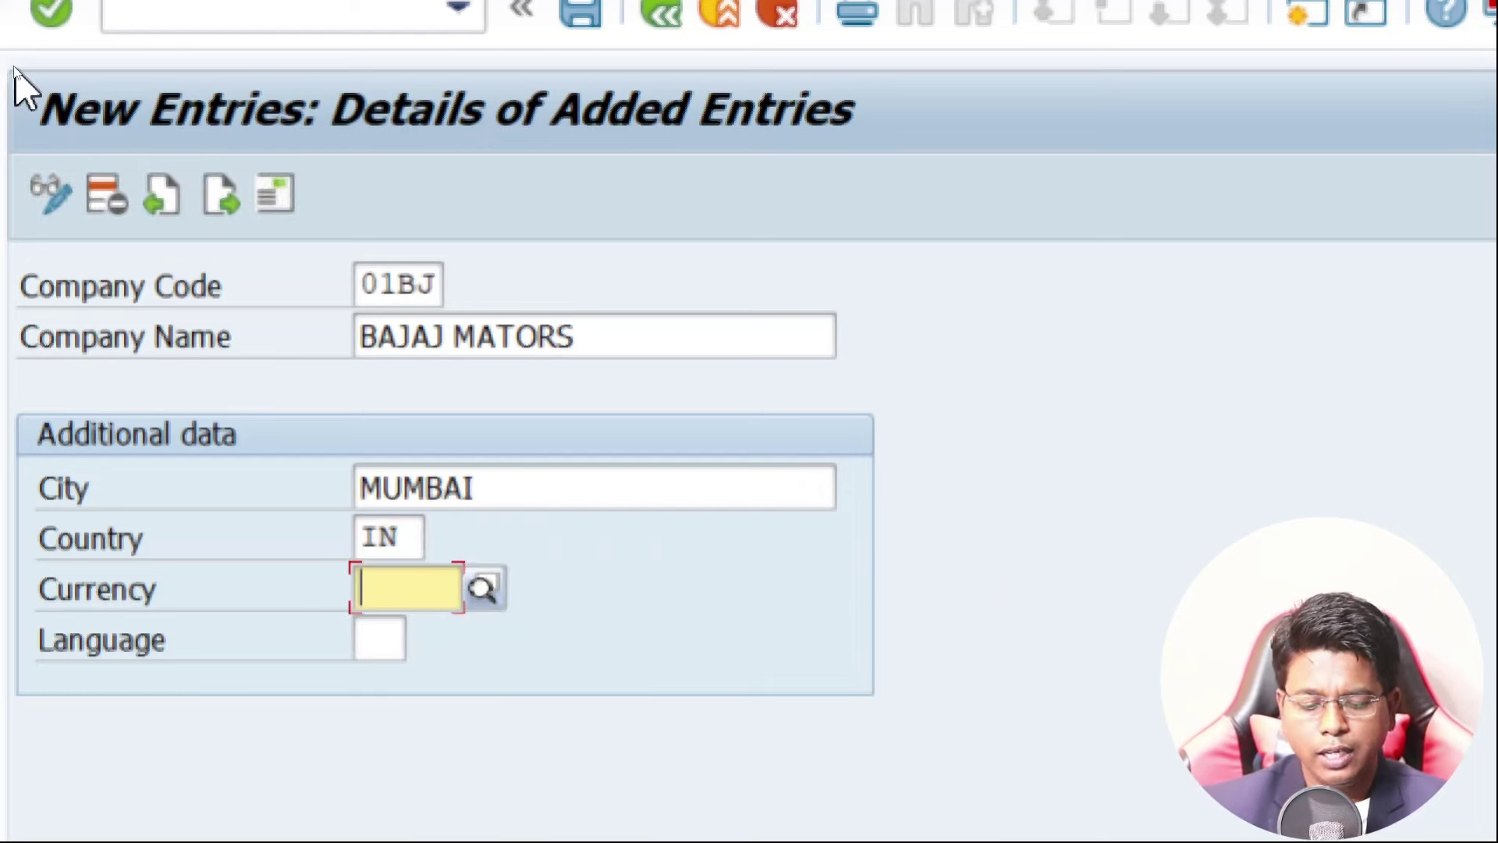
# - Set the entry's currency to INR and its language to EN, and save the new company code
pyautogui.write('INR')
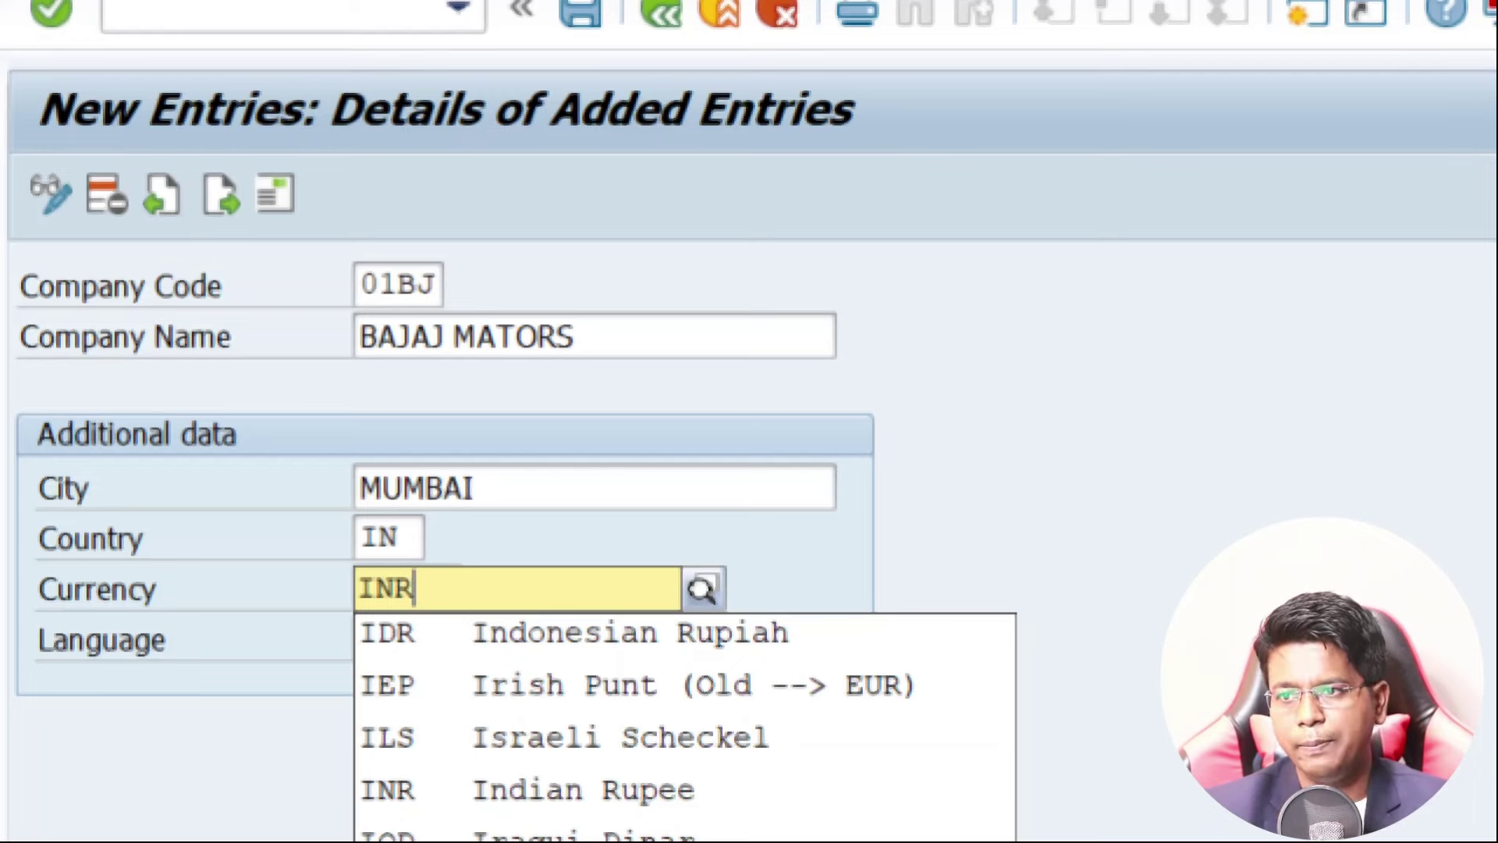
pyautogui.press('Down')
pyautogui.press('Tab')
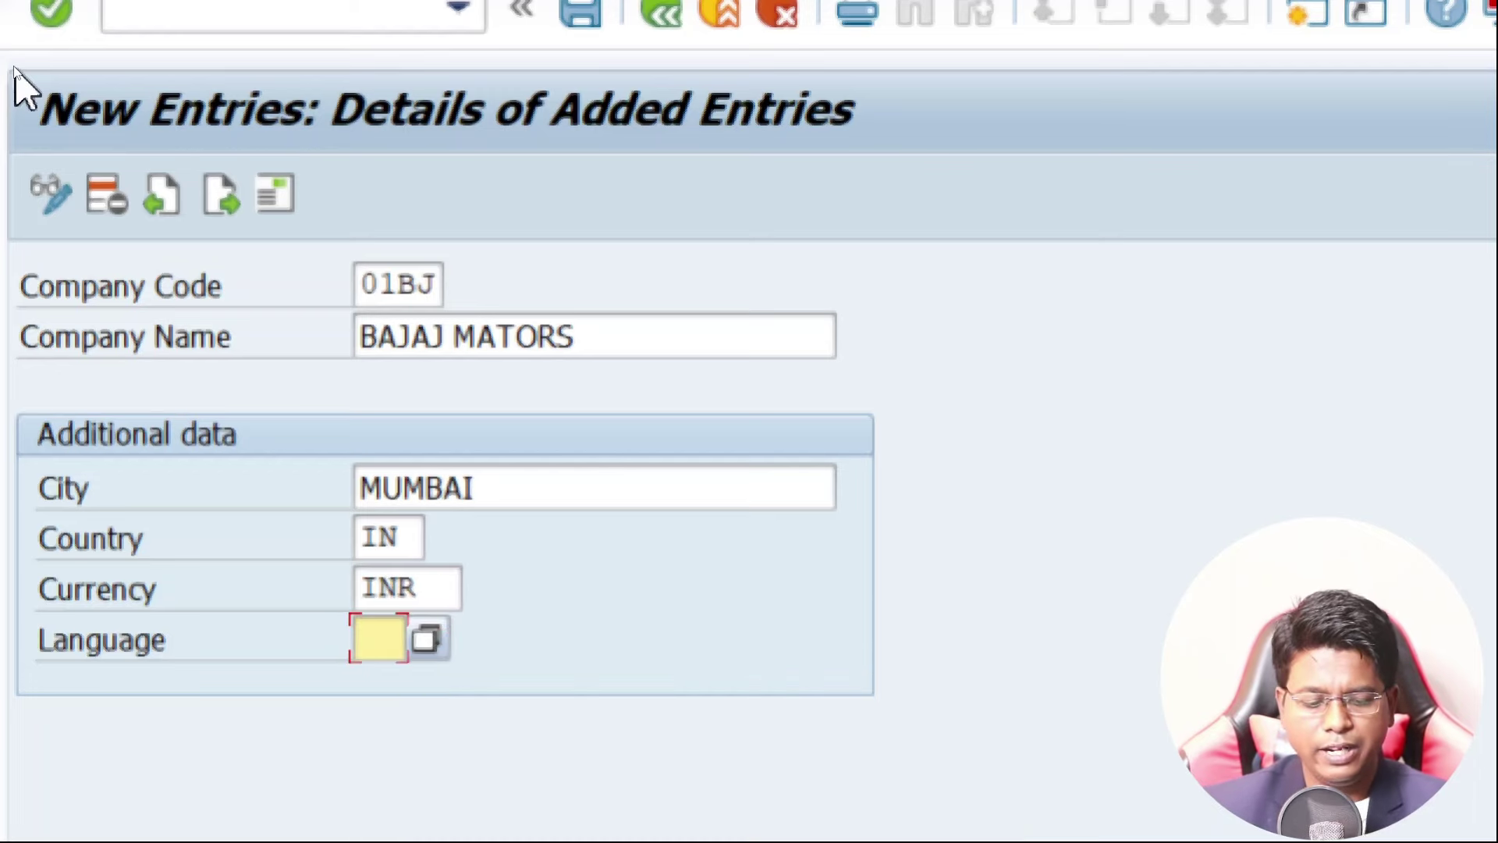
pyautogui.write('EN')
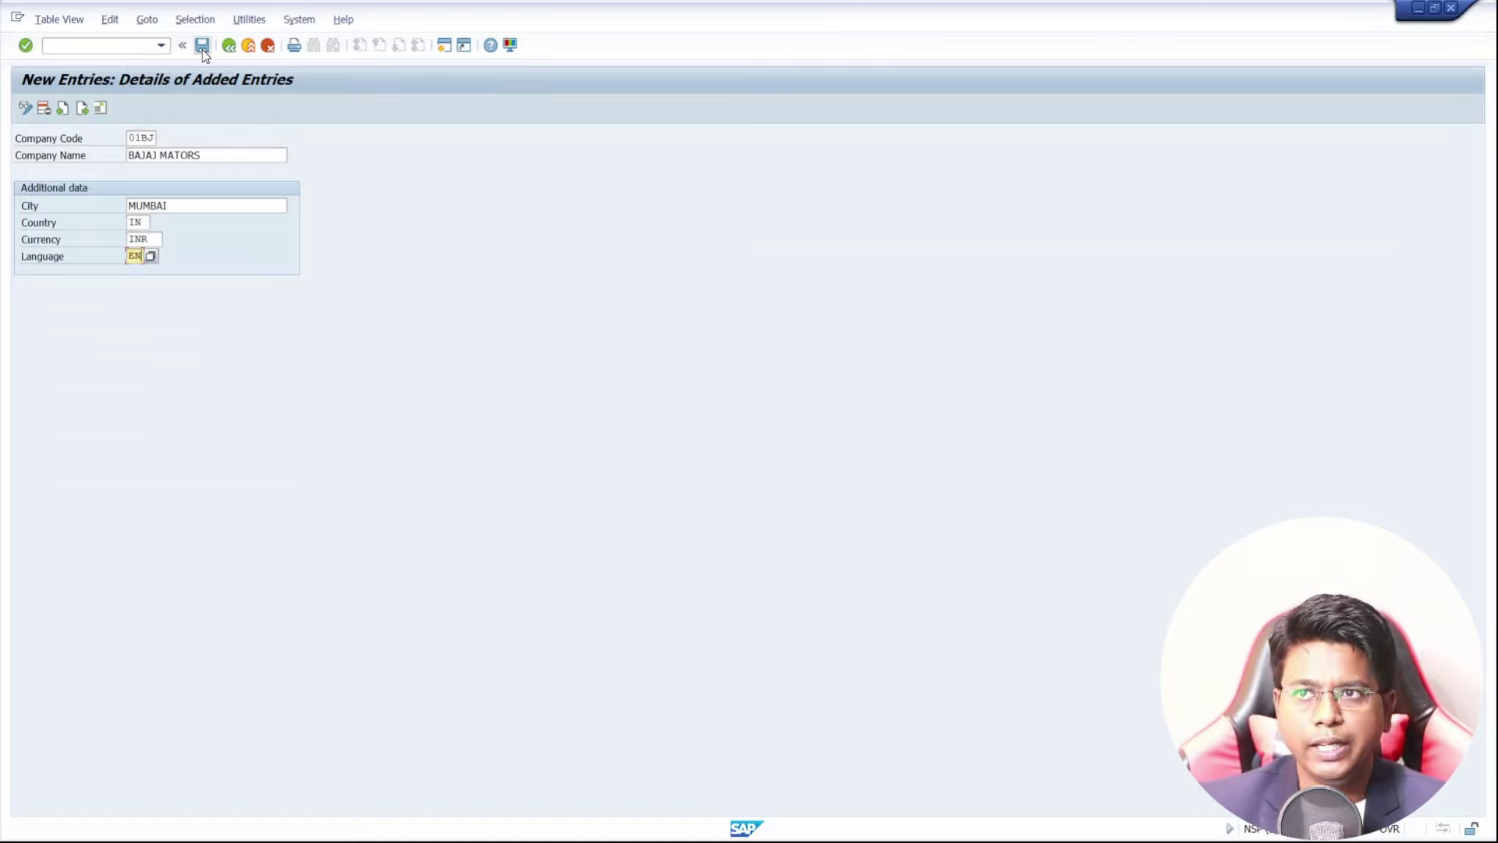
pyautogui.click(202, 45)
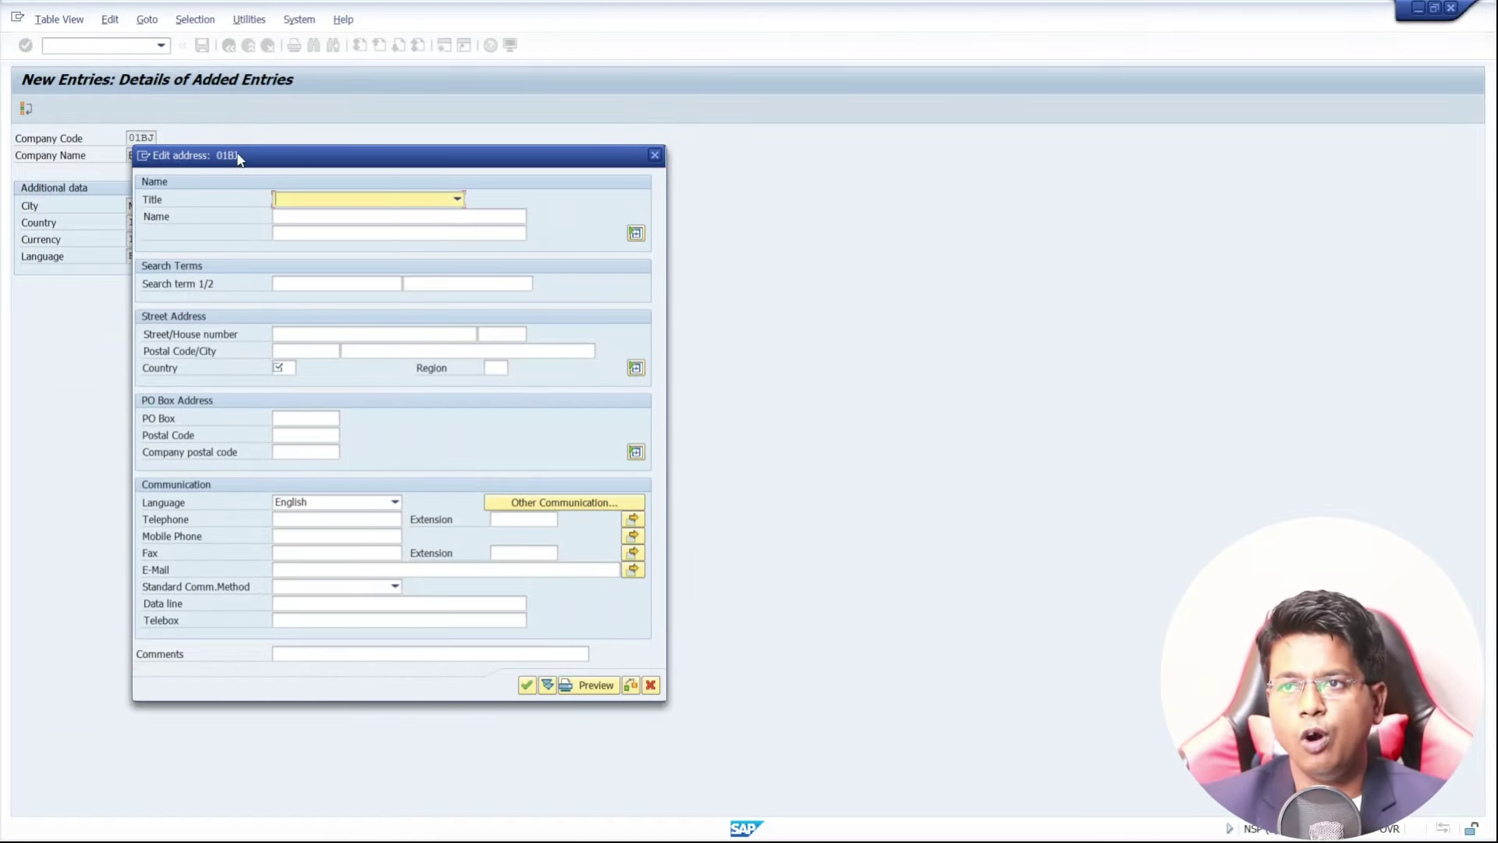
# - Set the title to Company and the name to BAJAJ MOTORS in the address of 01BJ
pyautogui.moveTo(239, 155); pyautogui.dragTo(498, 109)
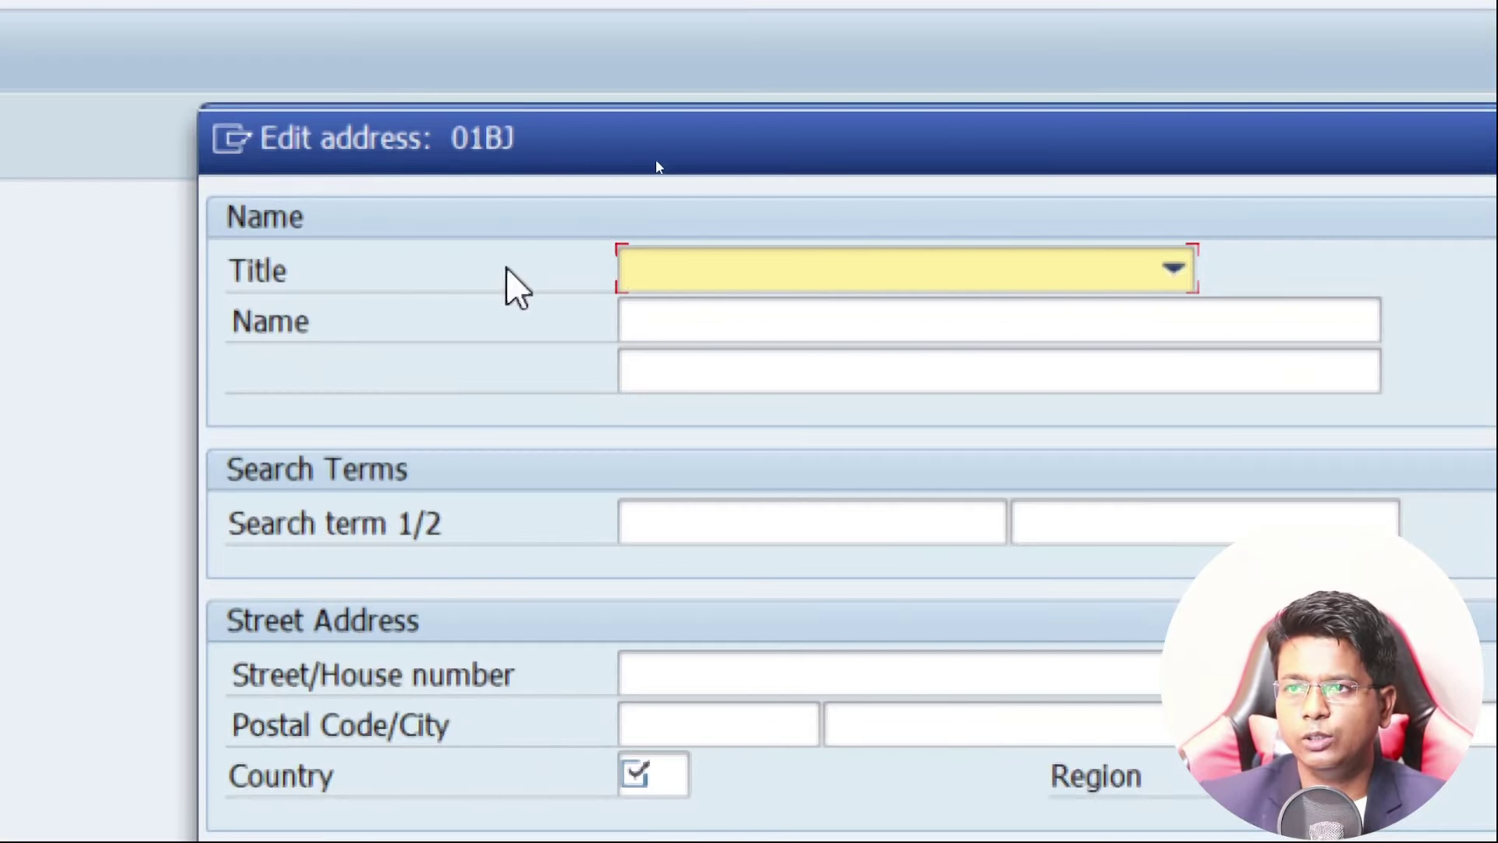
pyautogui.click(1154, 277)
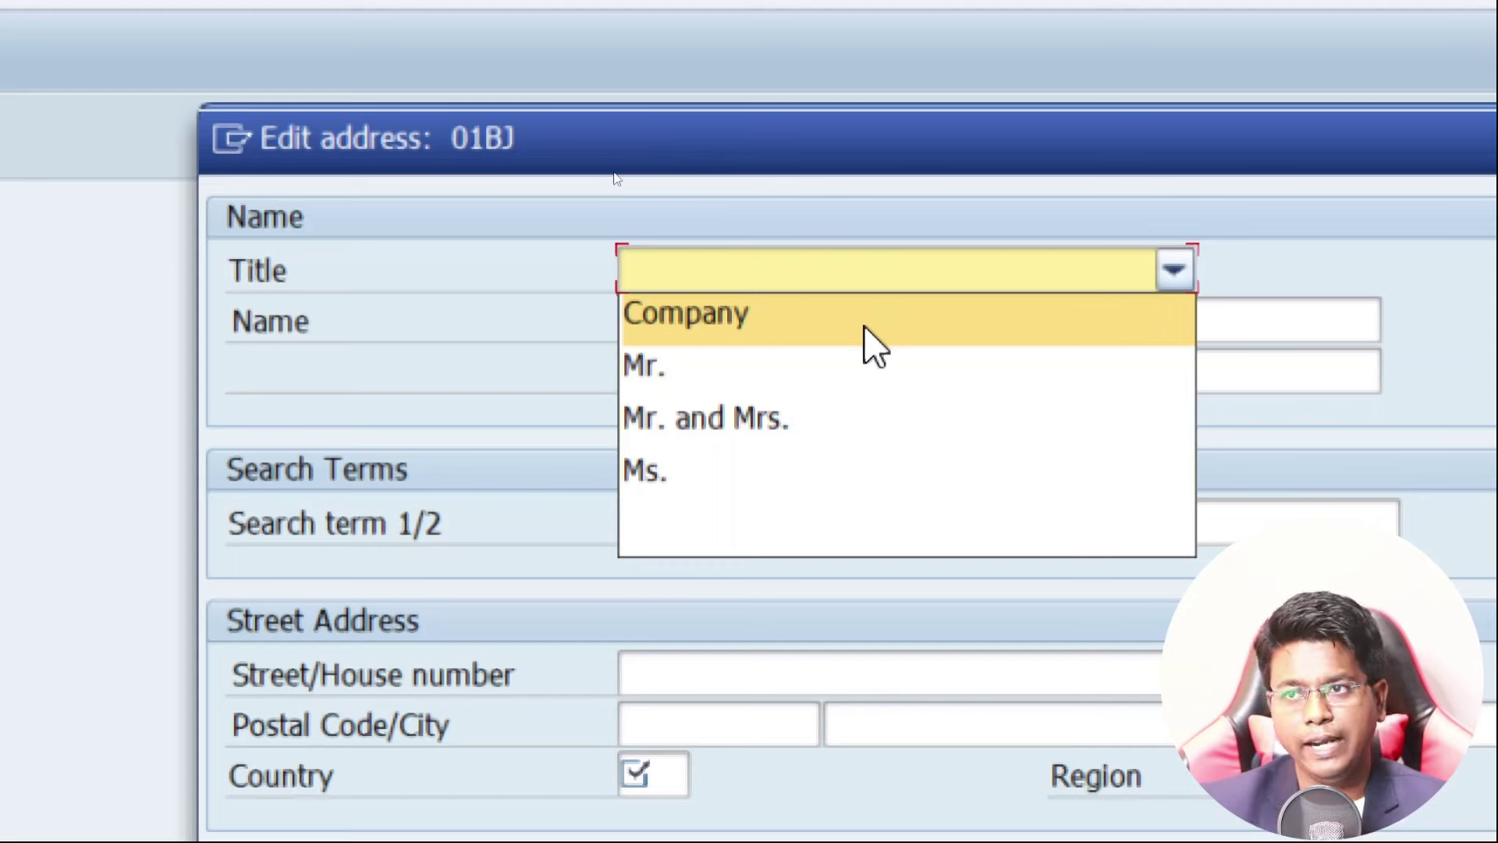
pyautogui.click(874, 347)
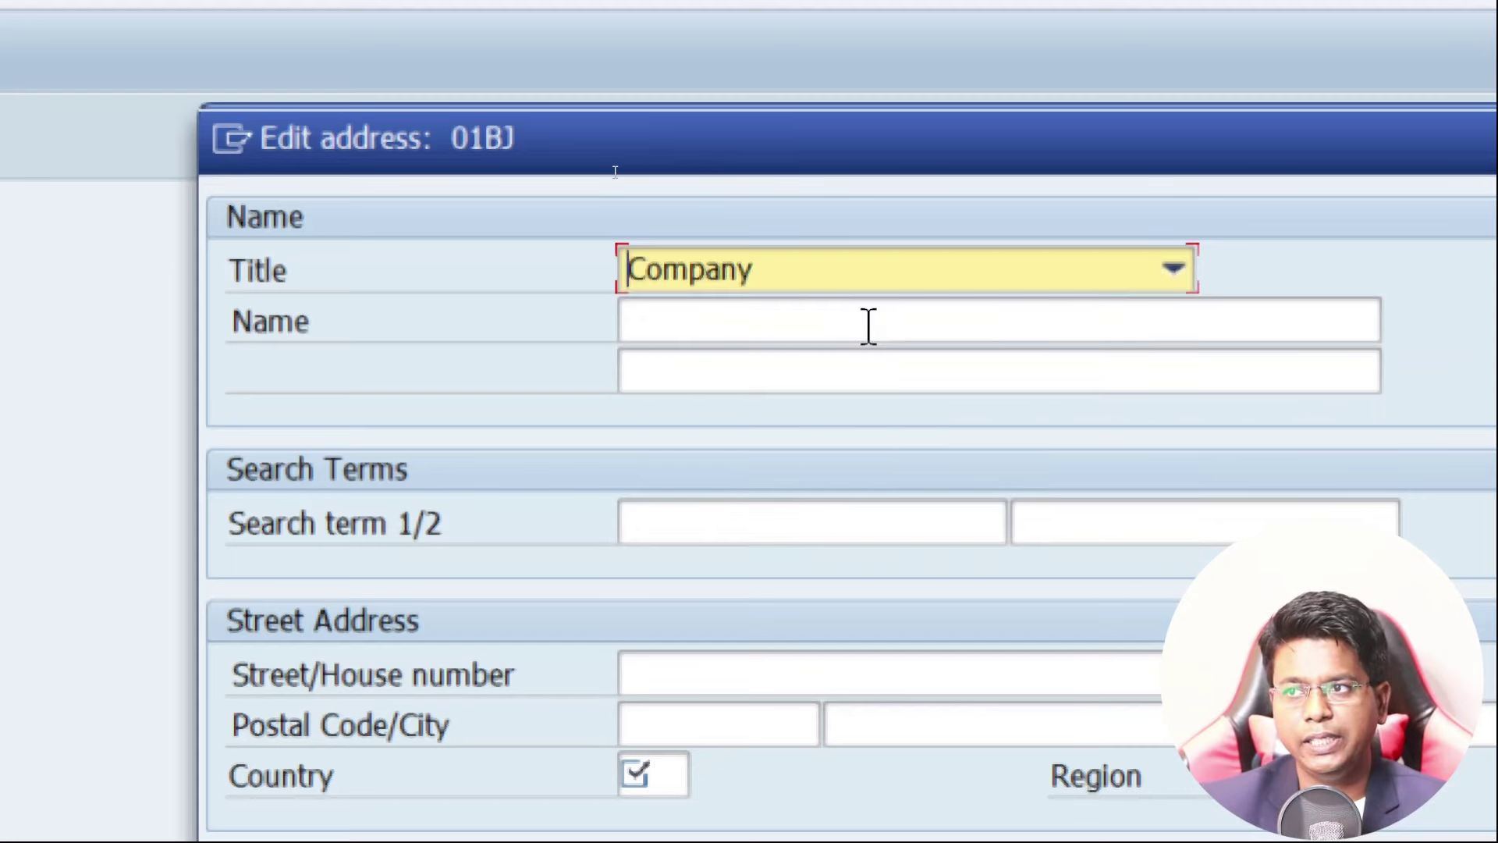
pyautogui.click(1083, 281)
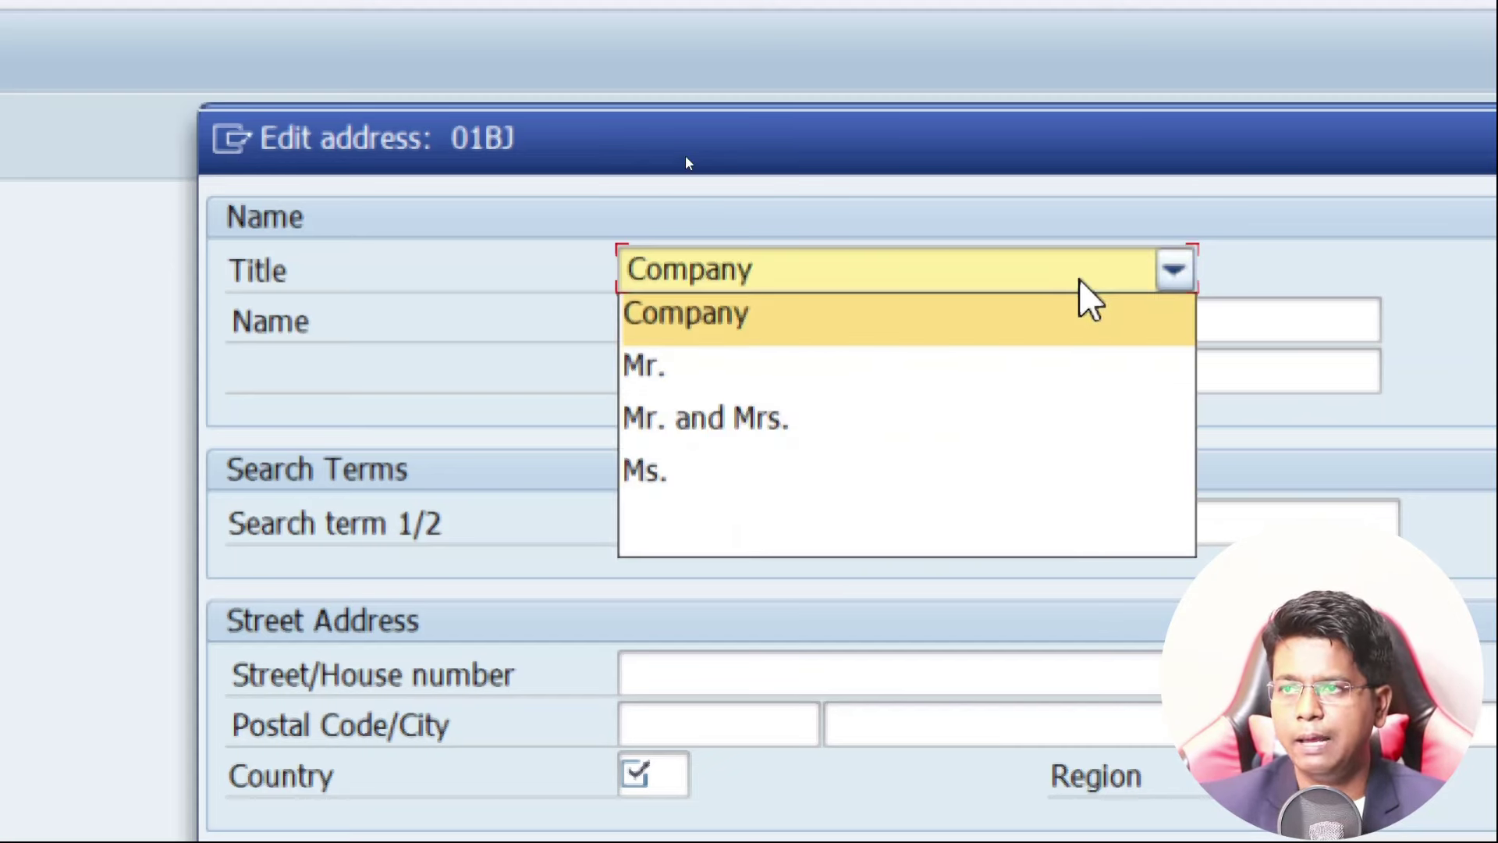
pyautogui.click(1078, 295)
pyautogui.click(906, 326)
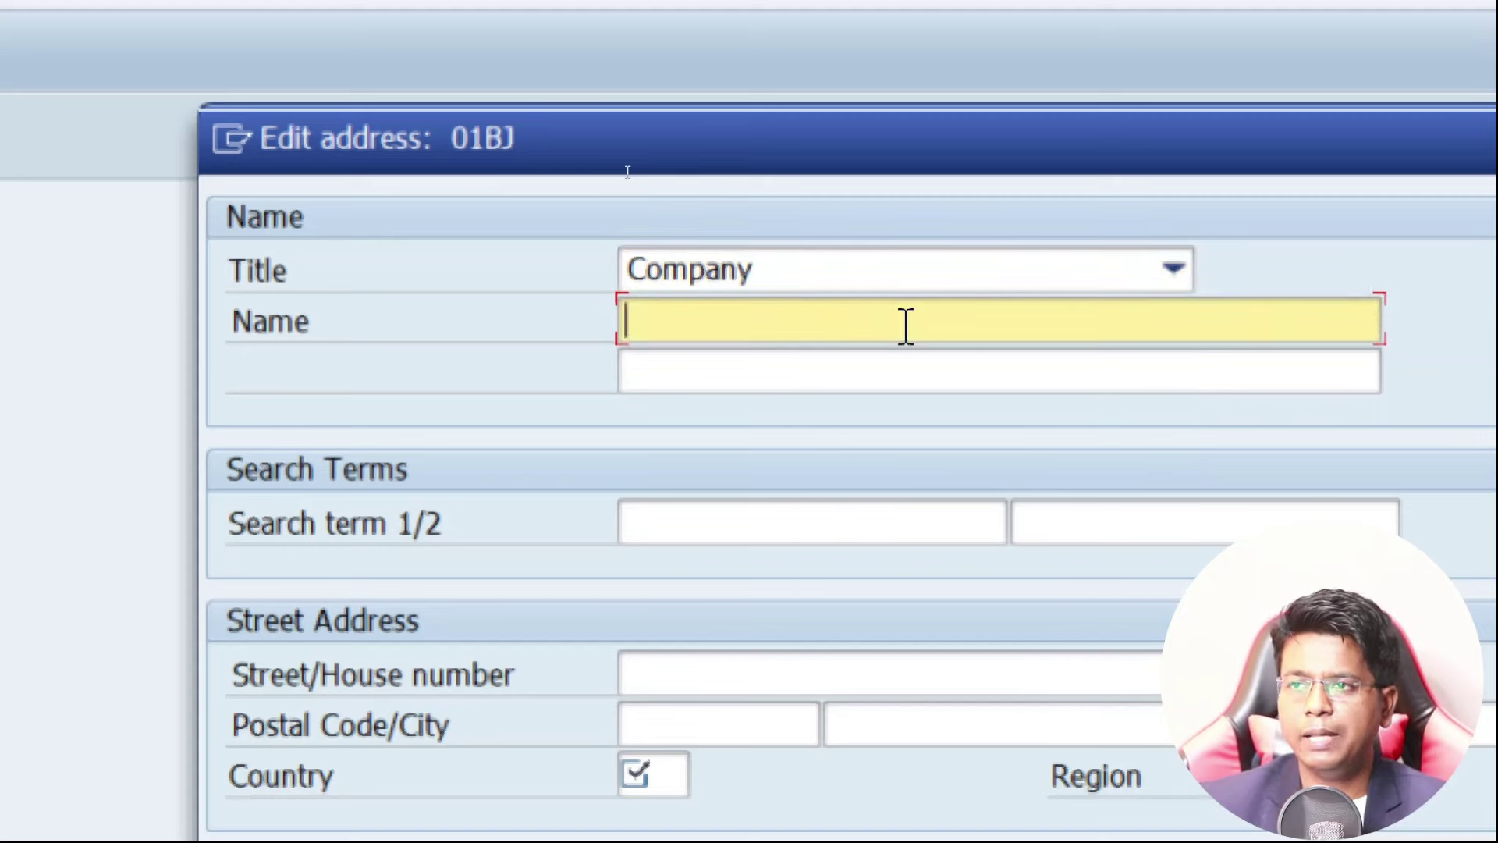
pyautogui.write('BAJAJ ')
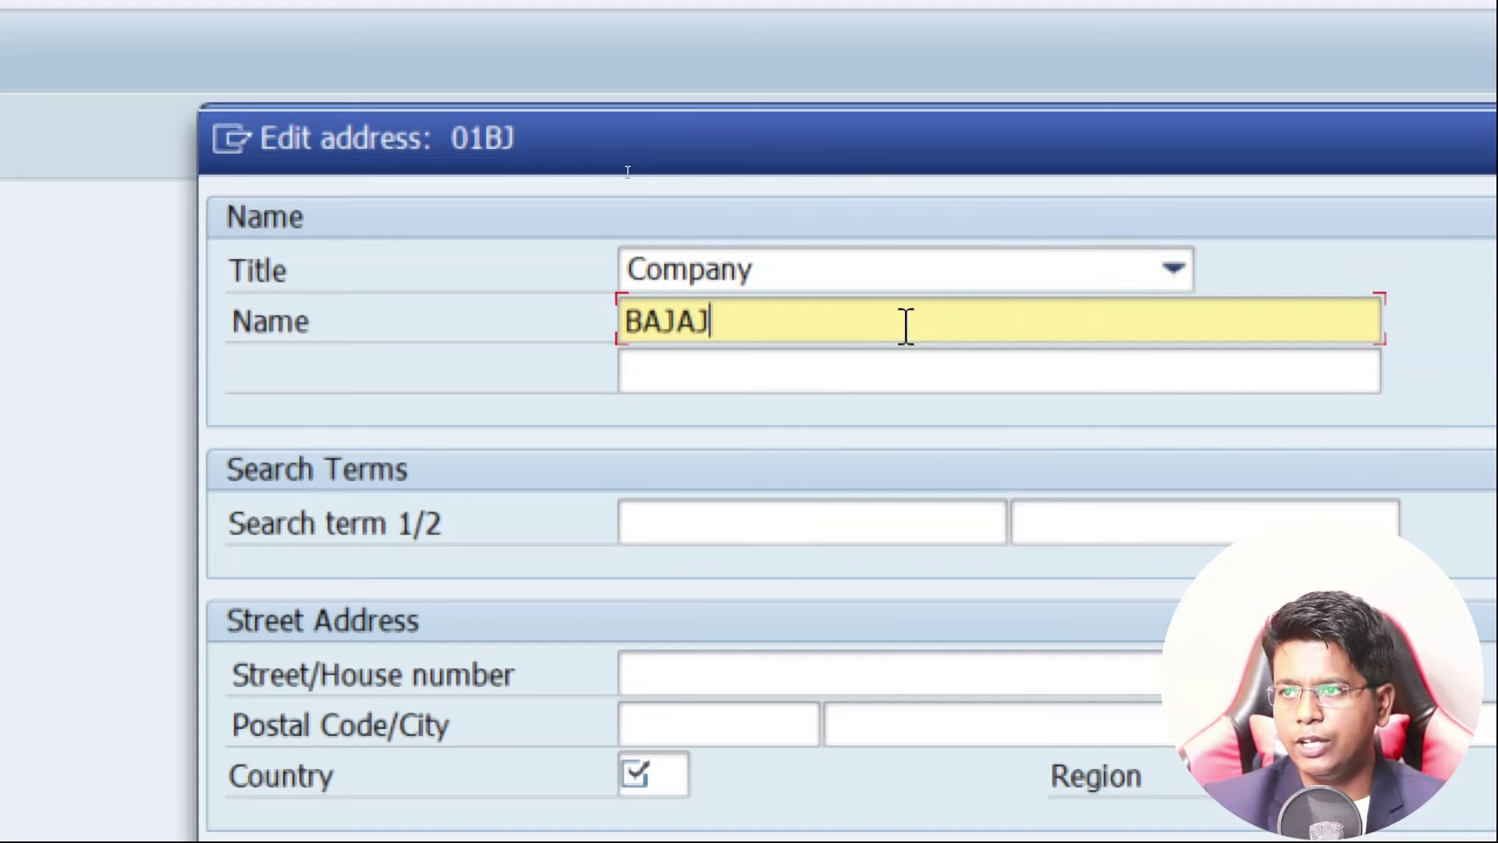
pyautogui.write('MOTORS')
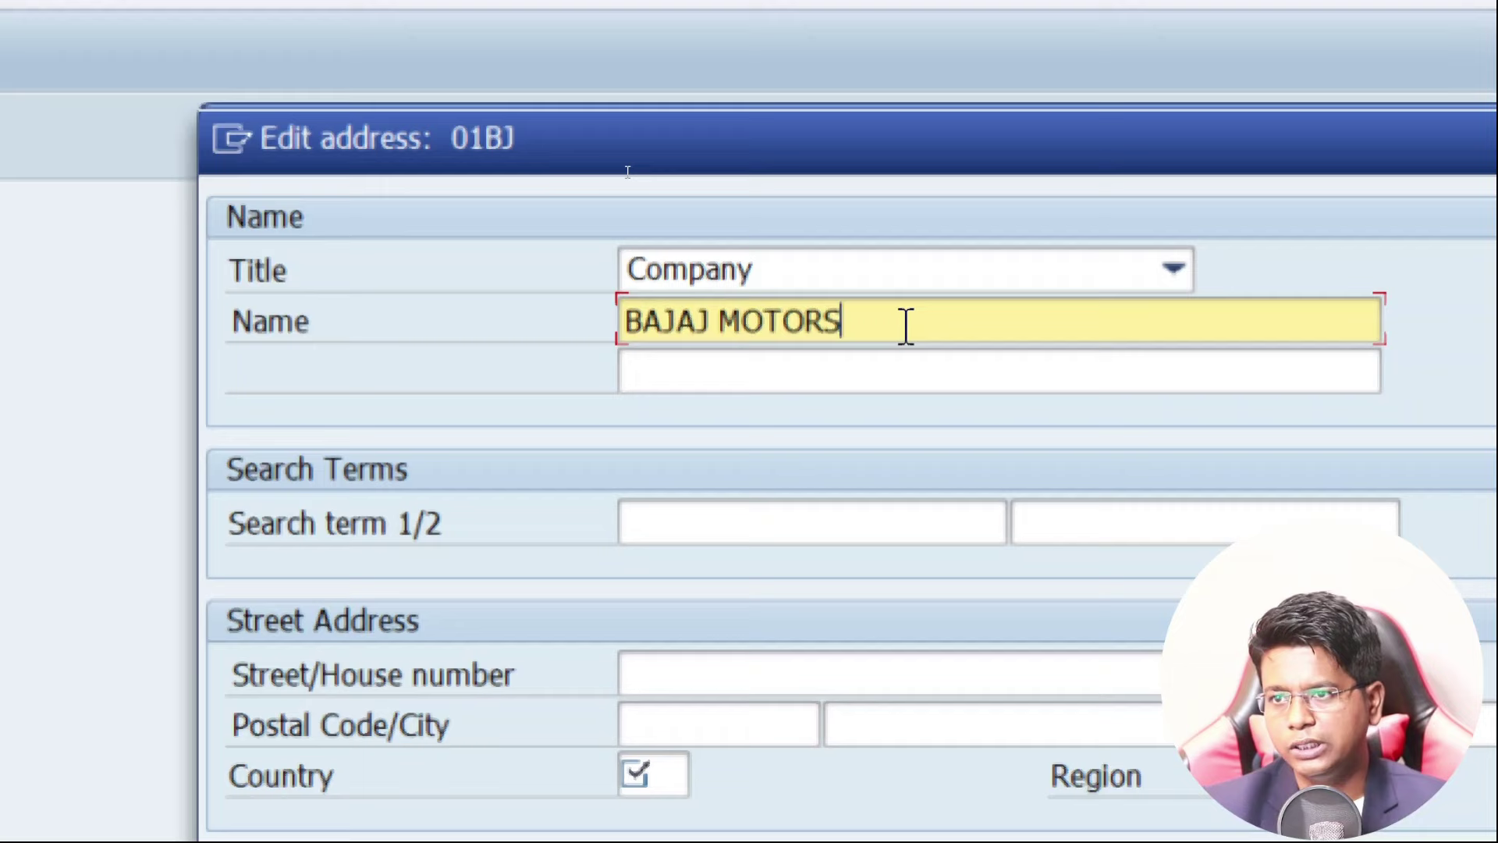
pyautogui.press('Tab')
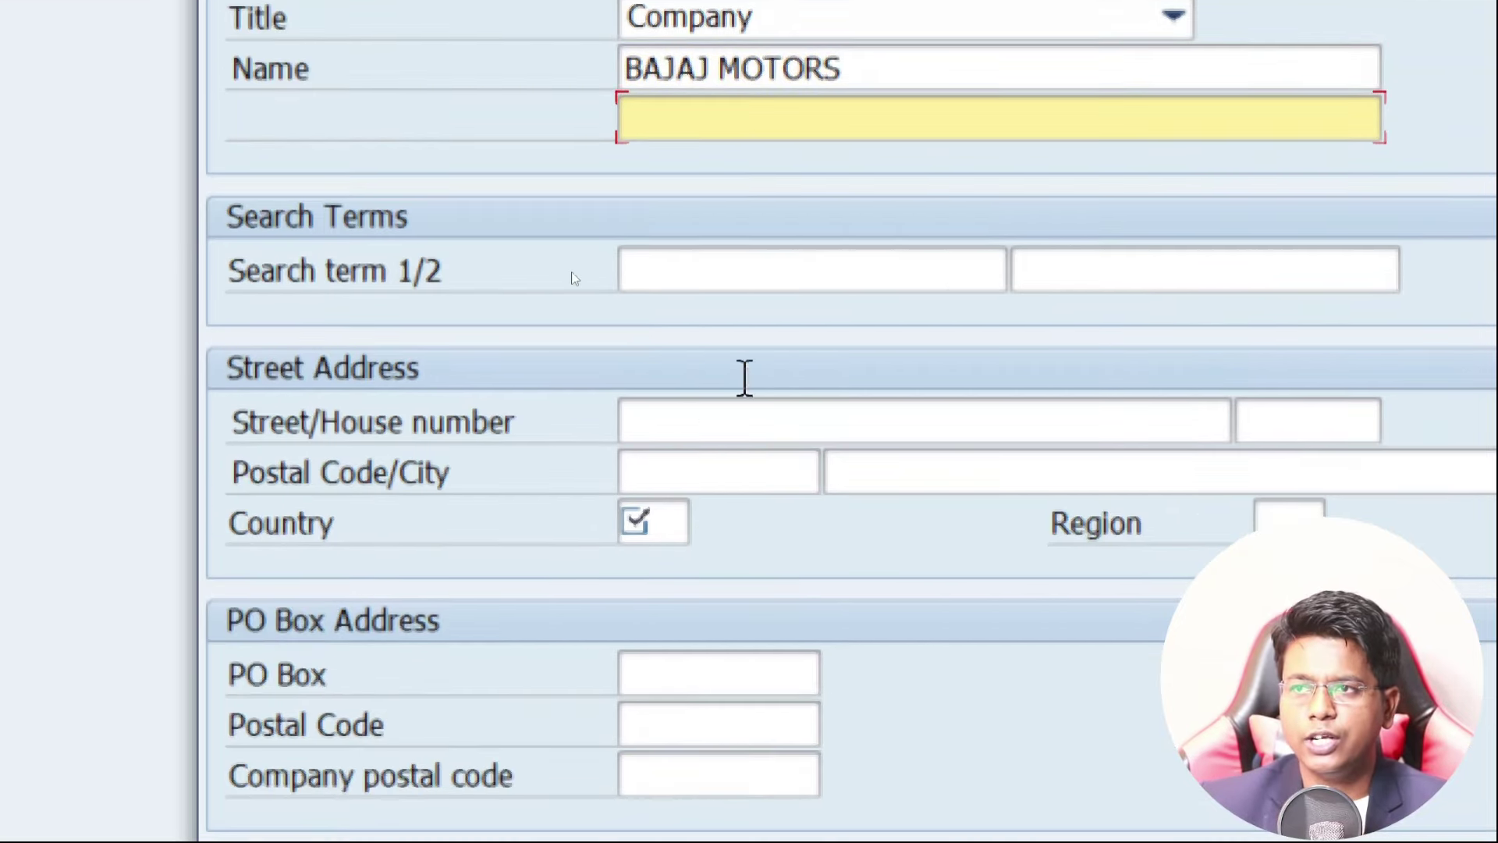
# - Enter 01BJ as the first search term of the company address
pyautogui.click(700, 268)
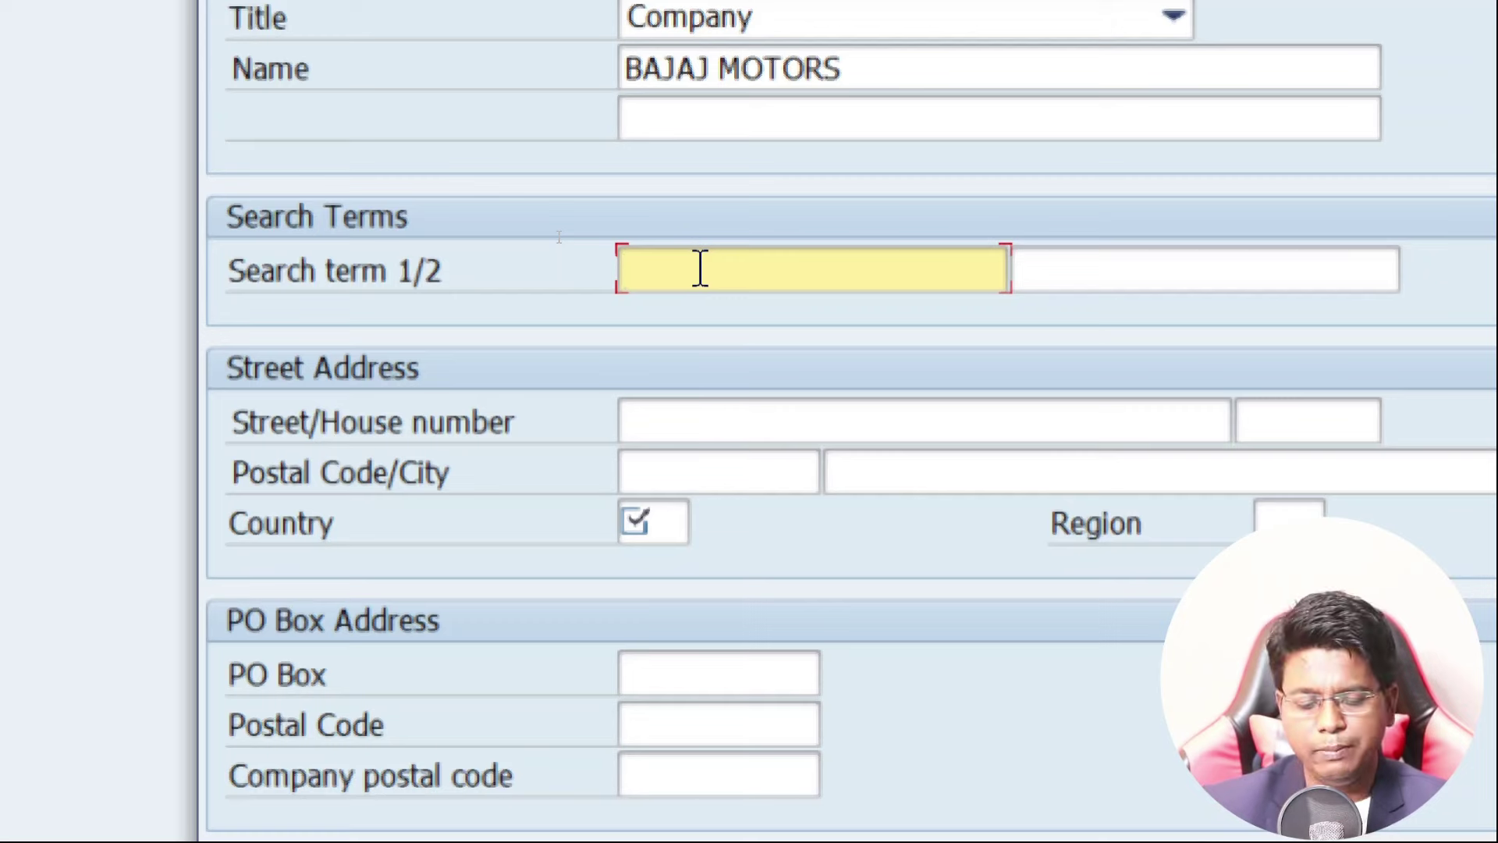
pyautogui.write('01')
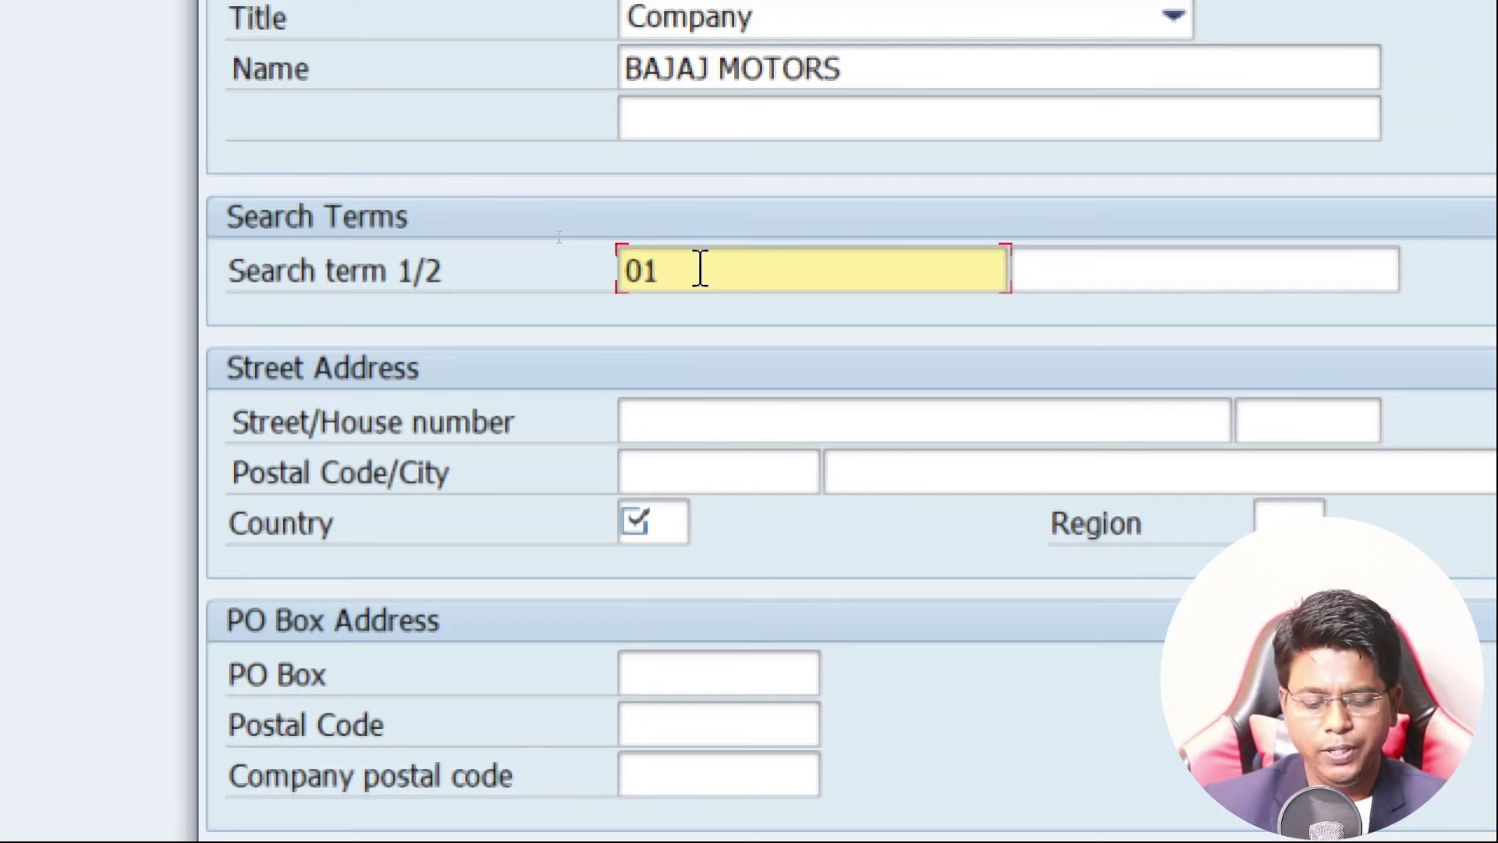
pyautogui.press('BackSpace')
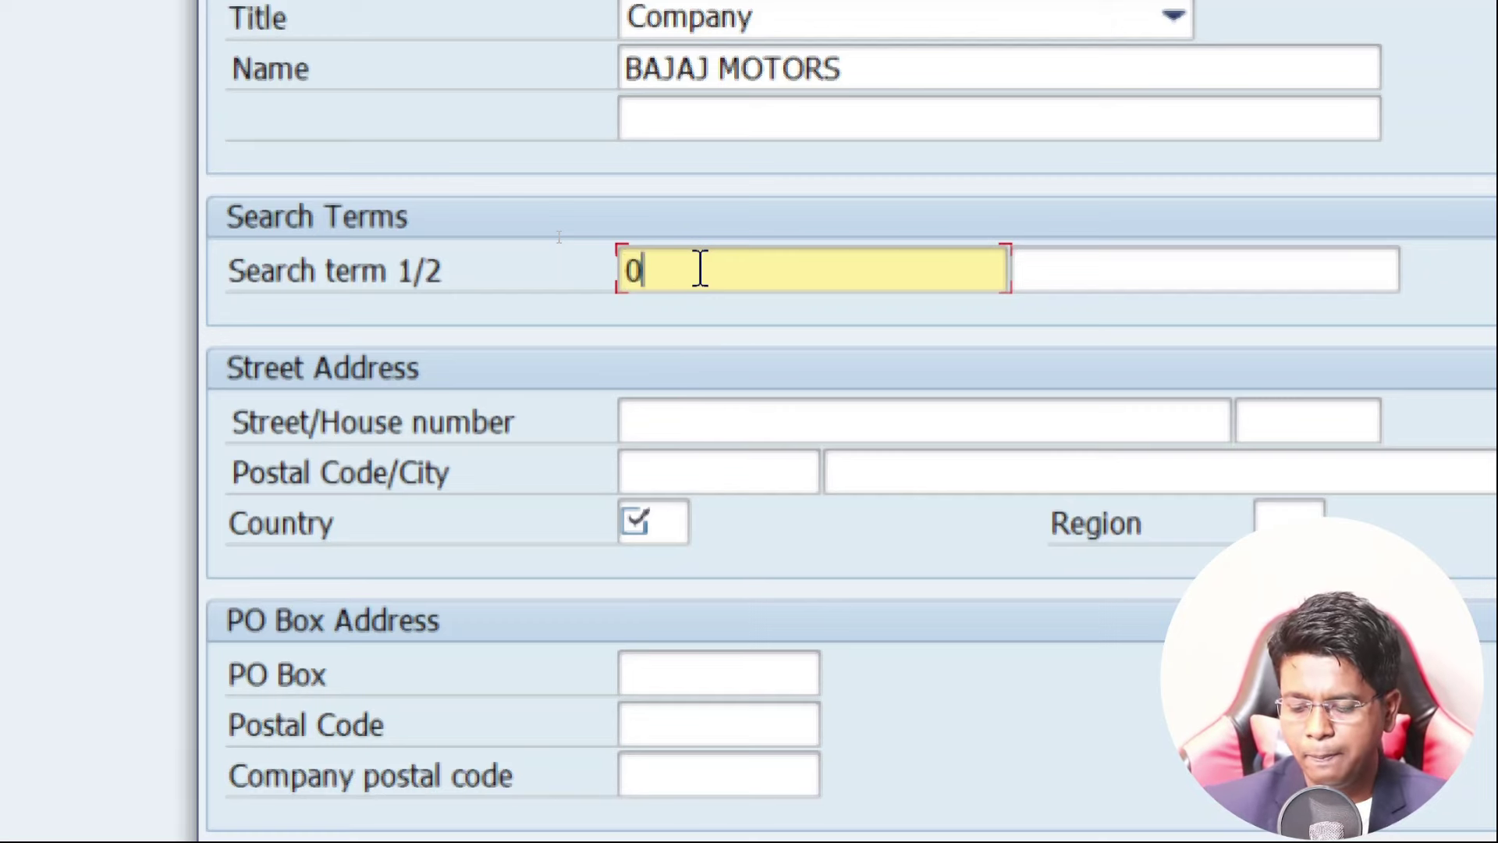
pyautogui.write('1BJ')
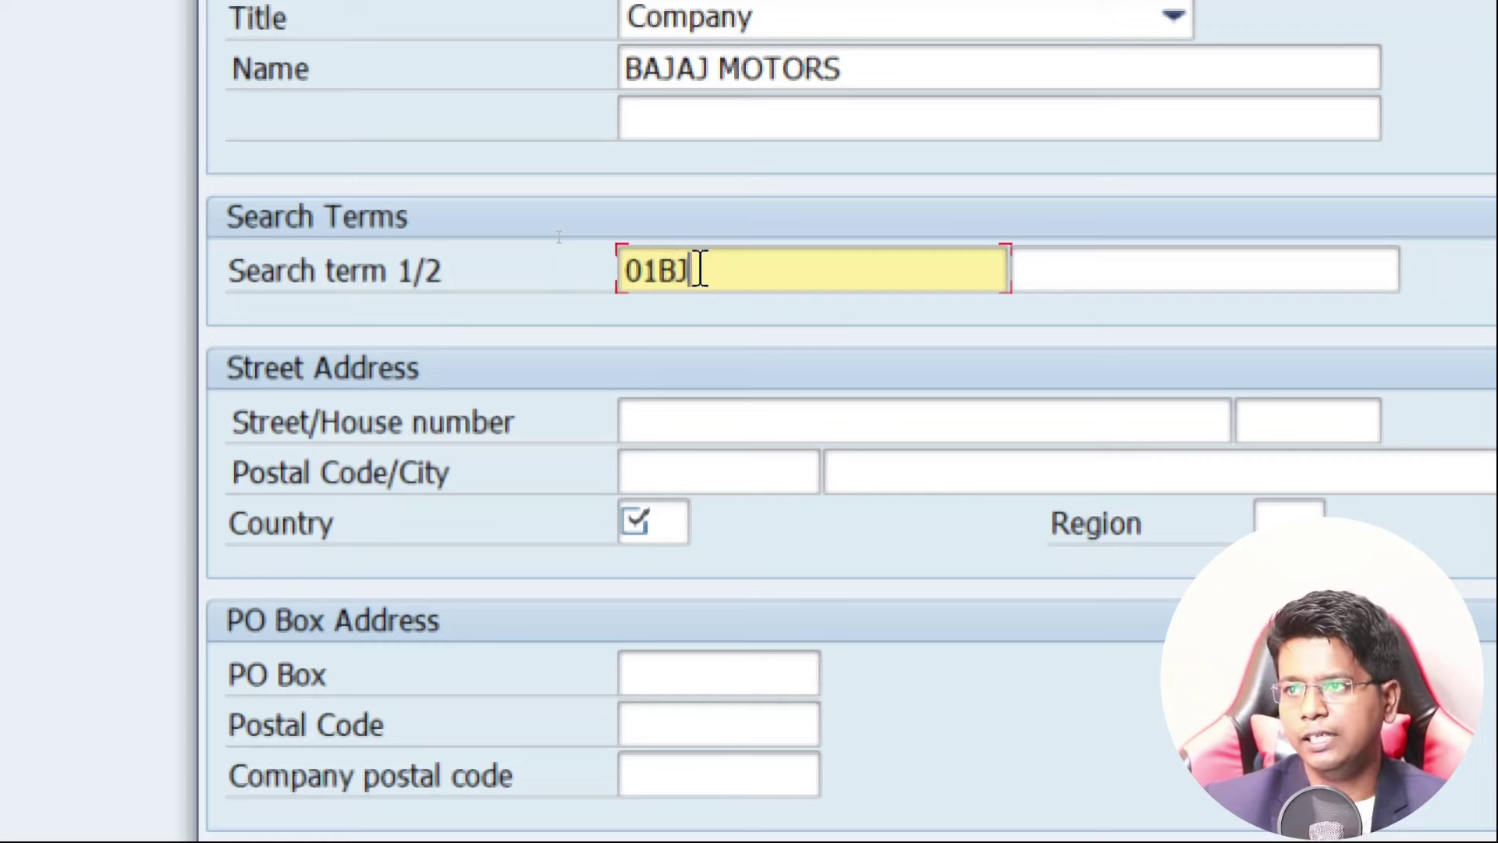
# - Enter the company's street name in the street address, leaving the house number blank
pyautogui.click(669, 422)
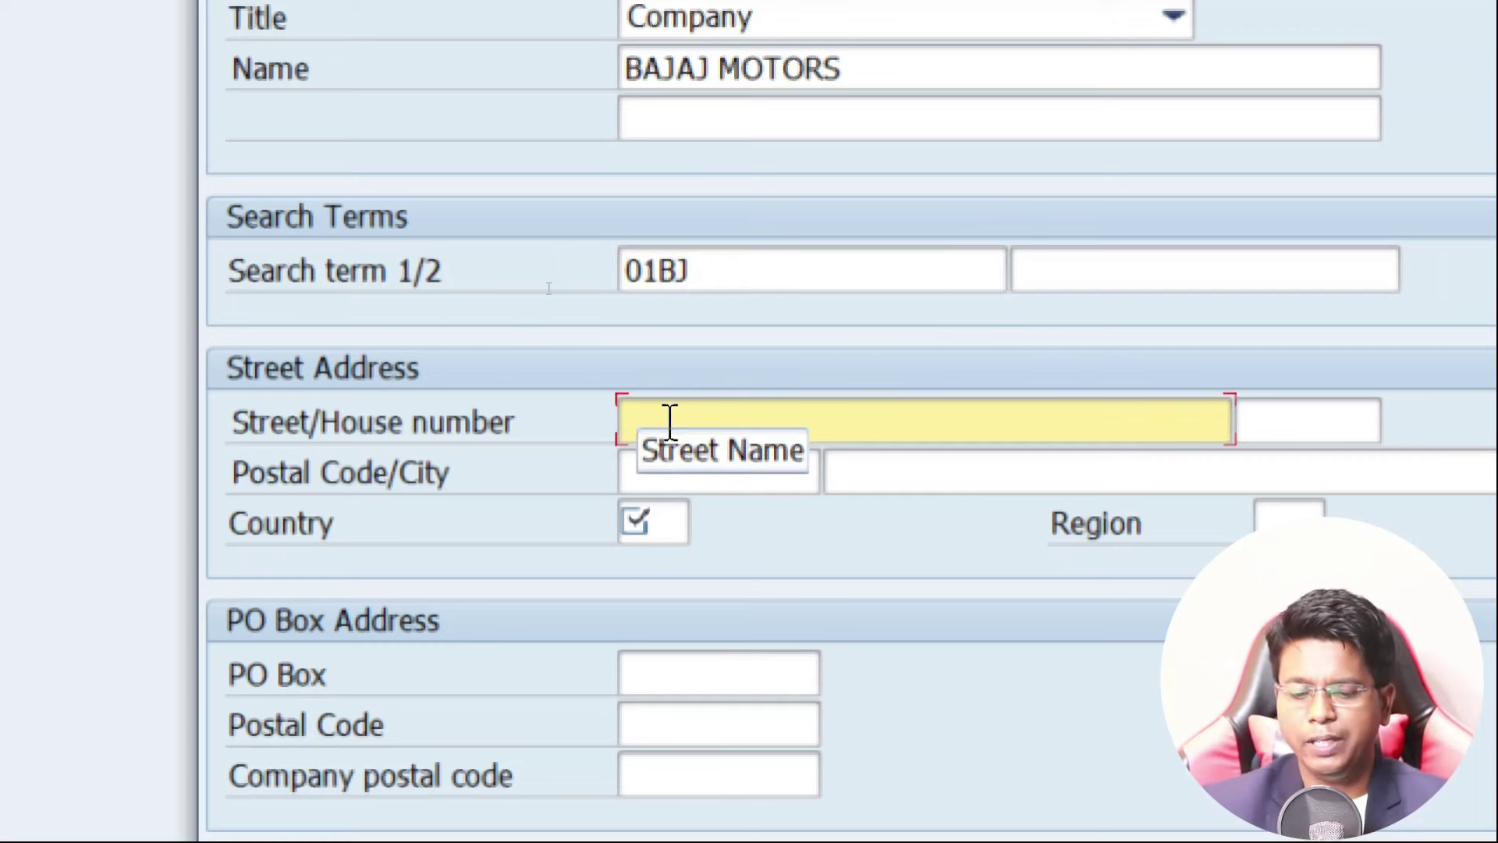
pyautogui.write('KAJ')
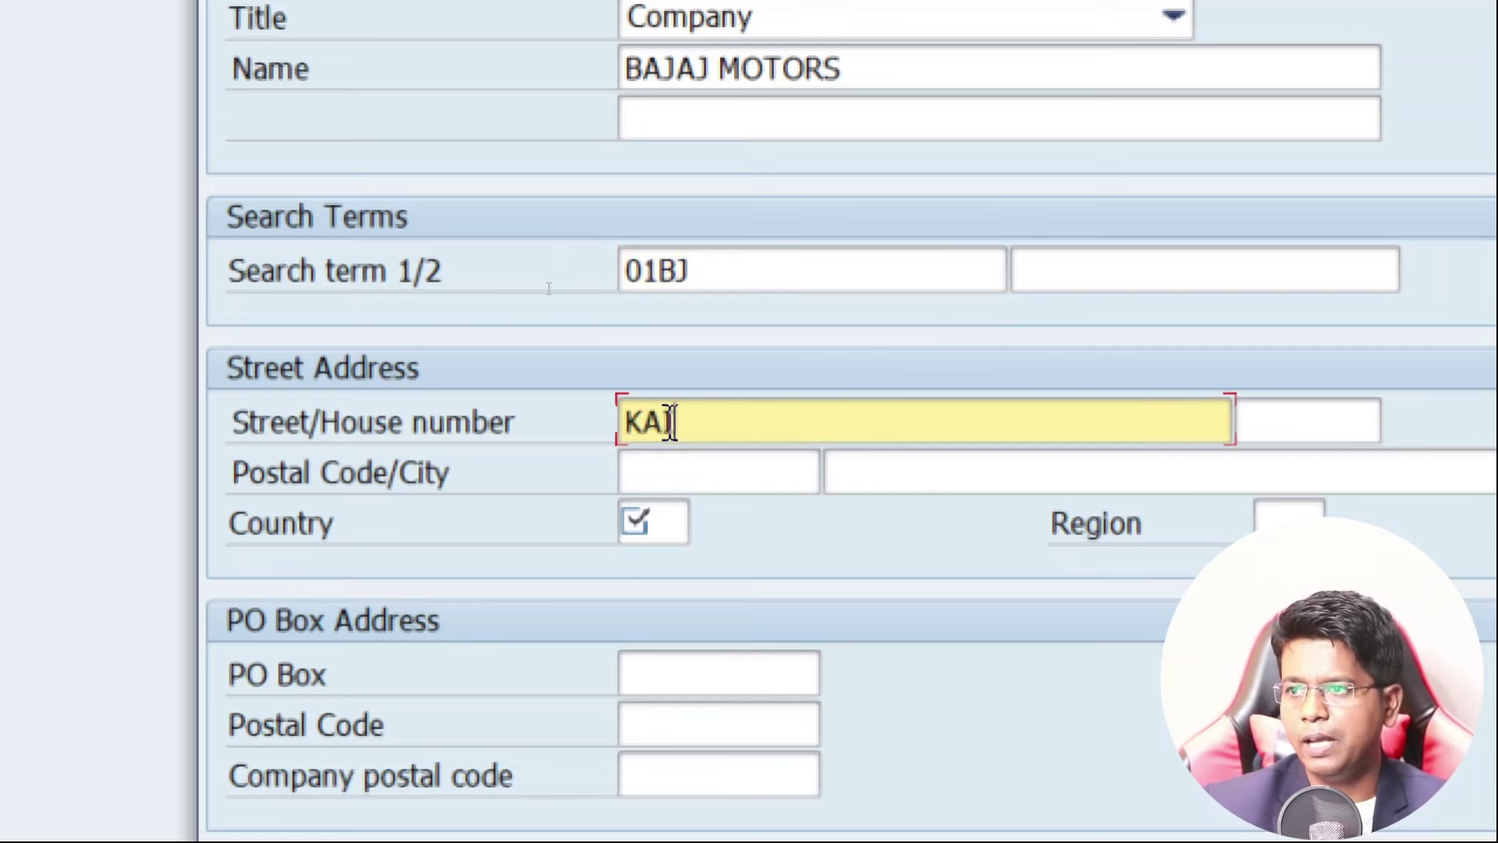
pyautogui.write('LASJ')
pyautogui.press('BackSpace')
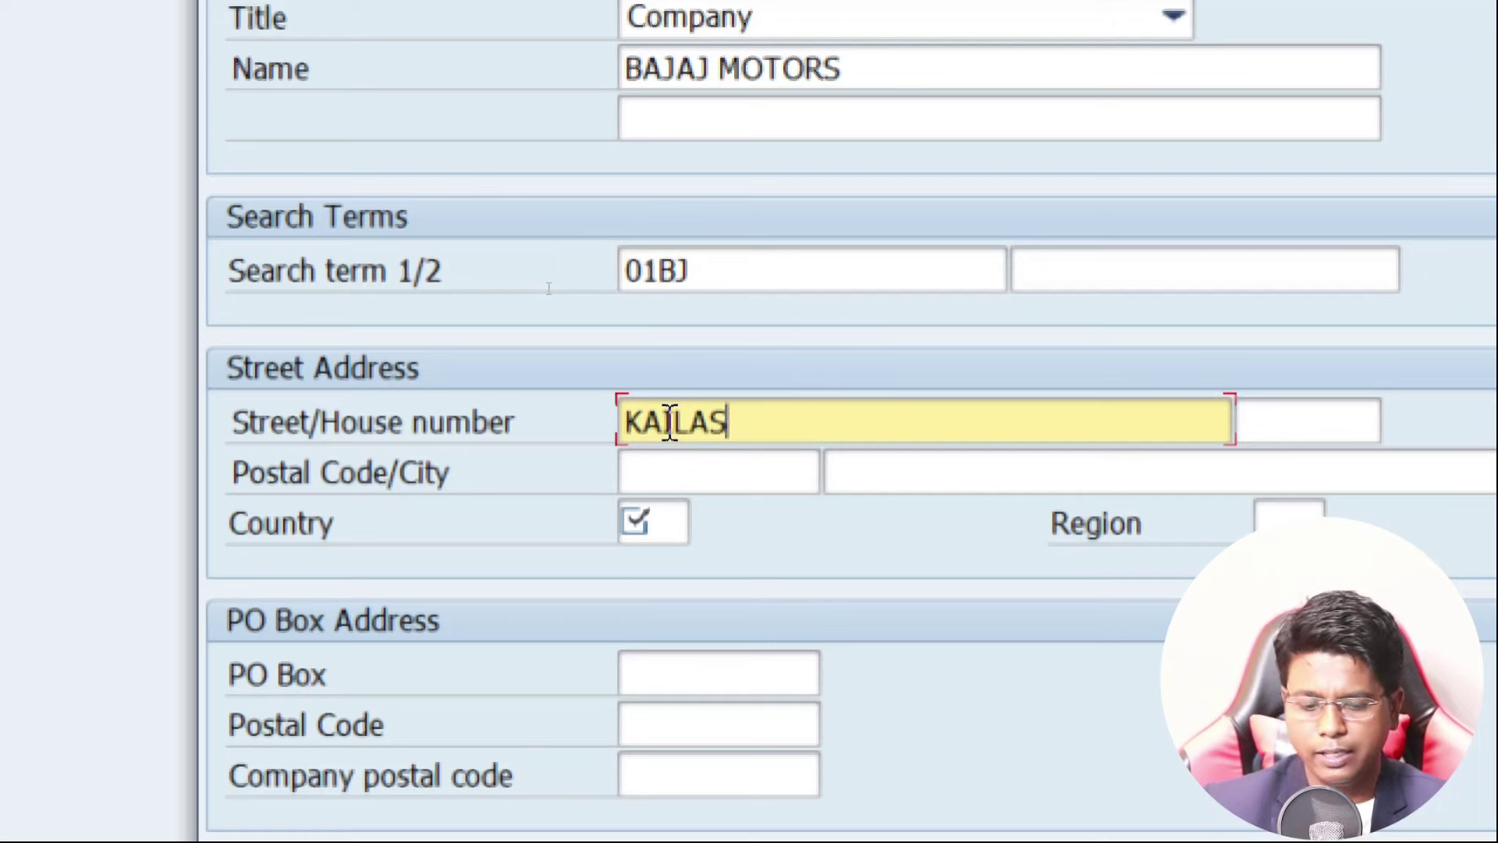
pyautogui.write('H BUSINESS PA')
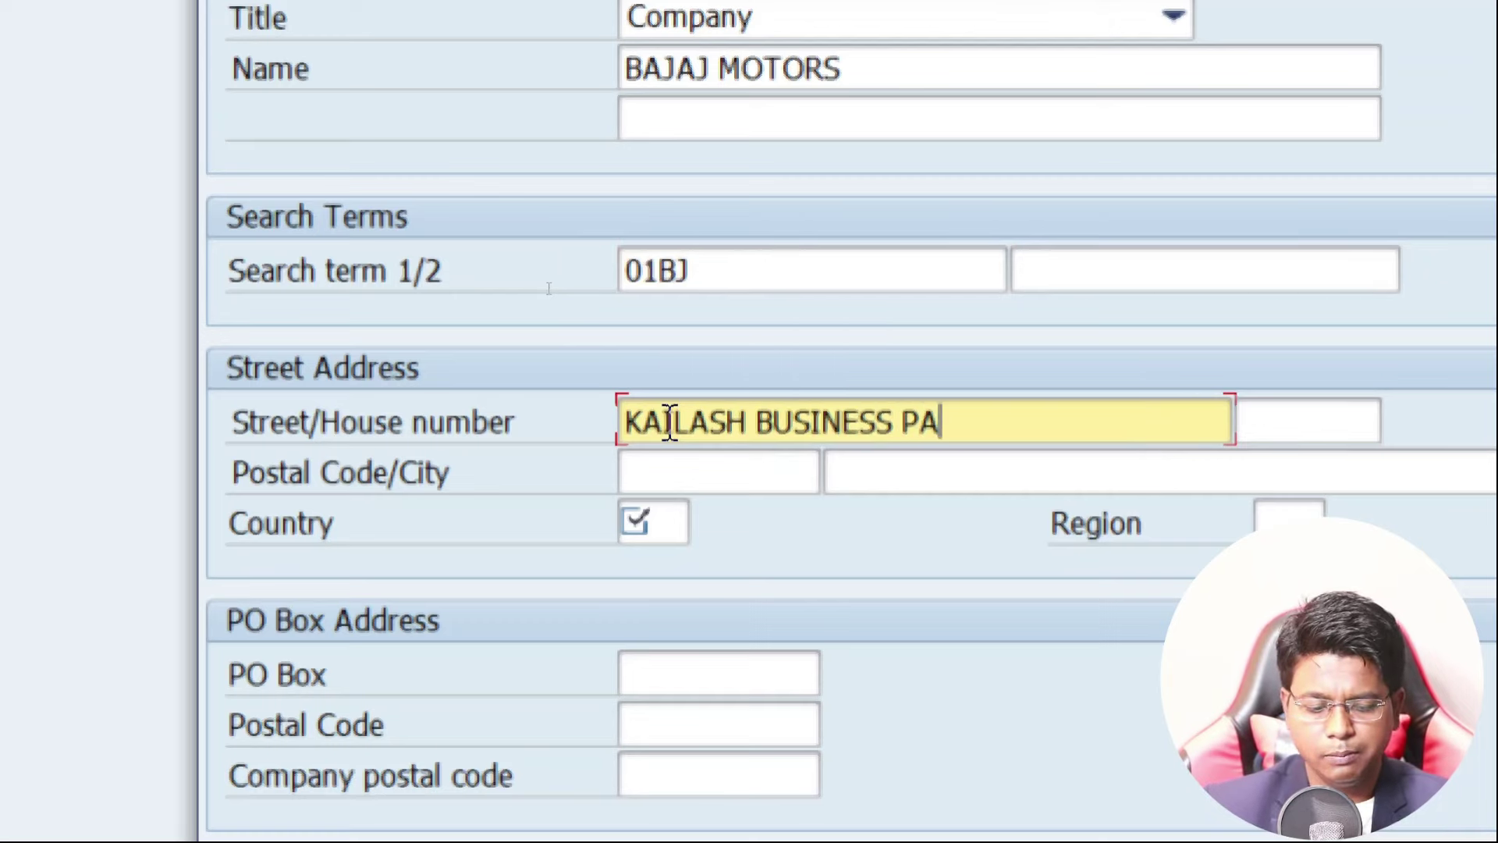
pyautogui.write('RK')
pyautogui.press('Tab')
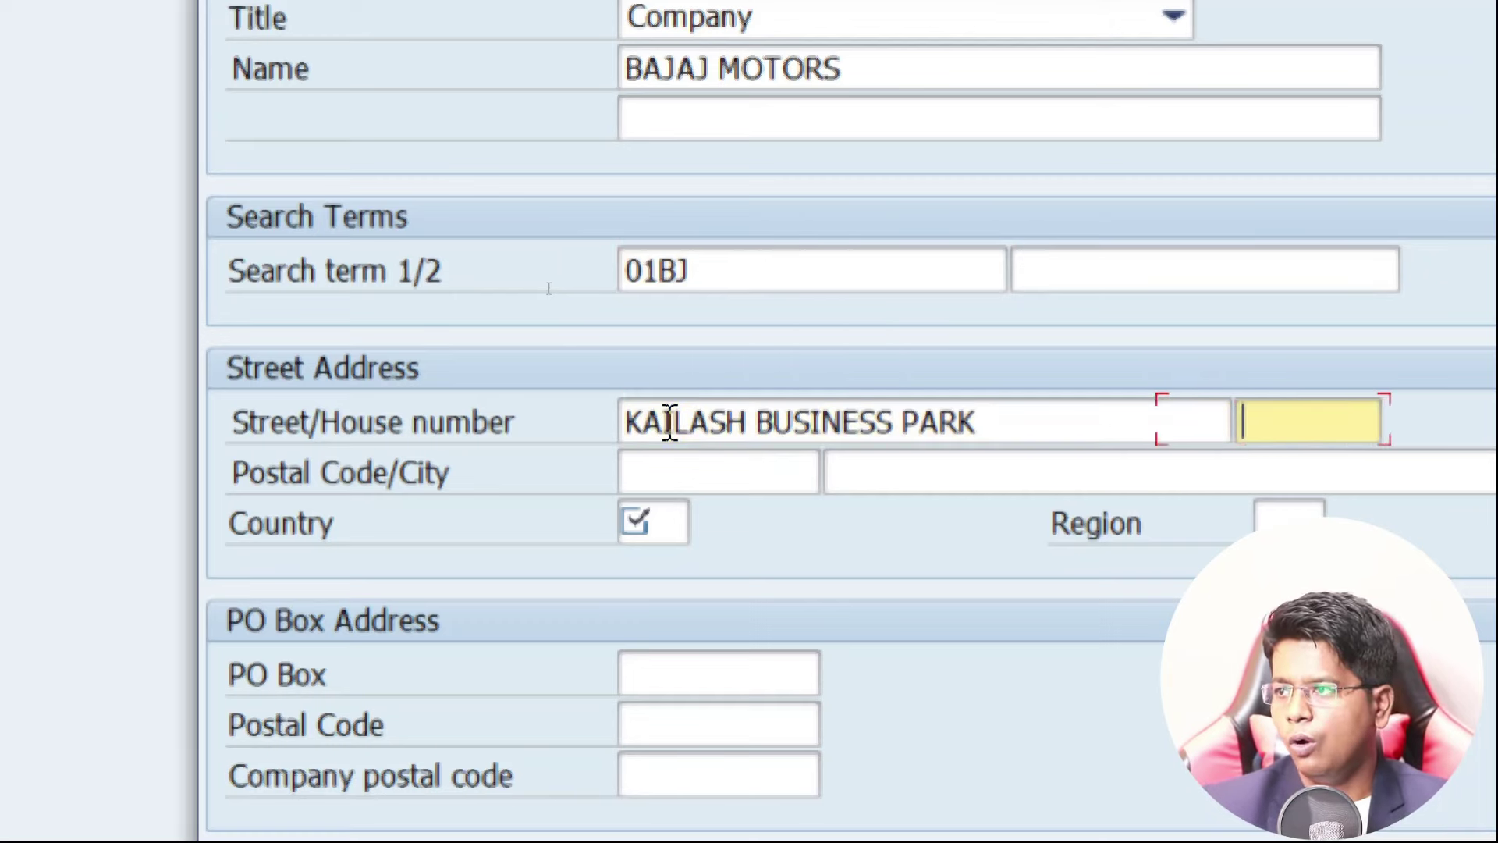
# - Enter the company's postal code in the street address
pyautogui.press('Tab')
pyautogui.write('4')
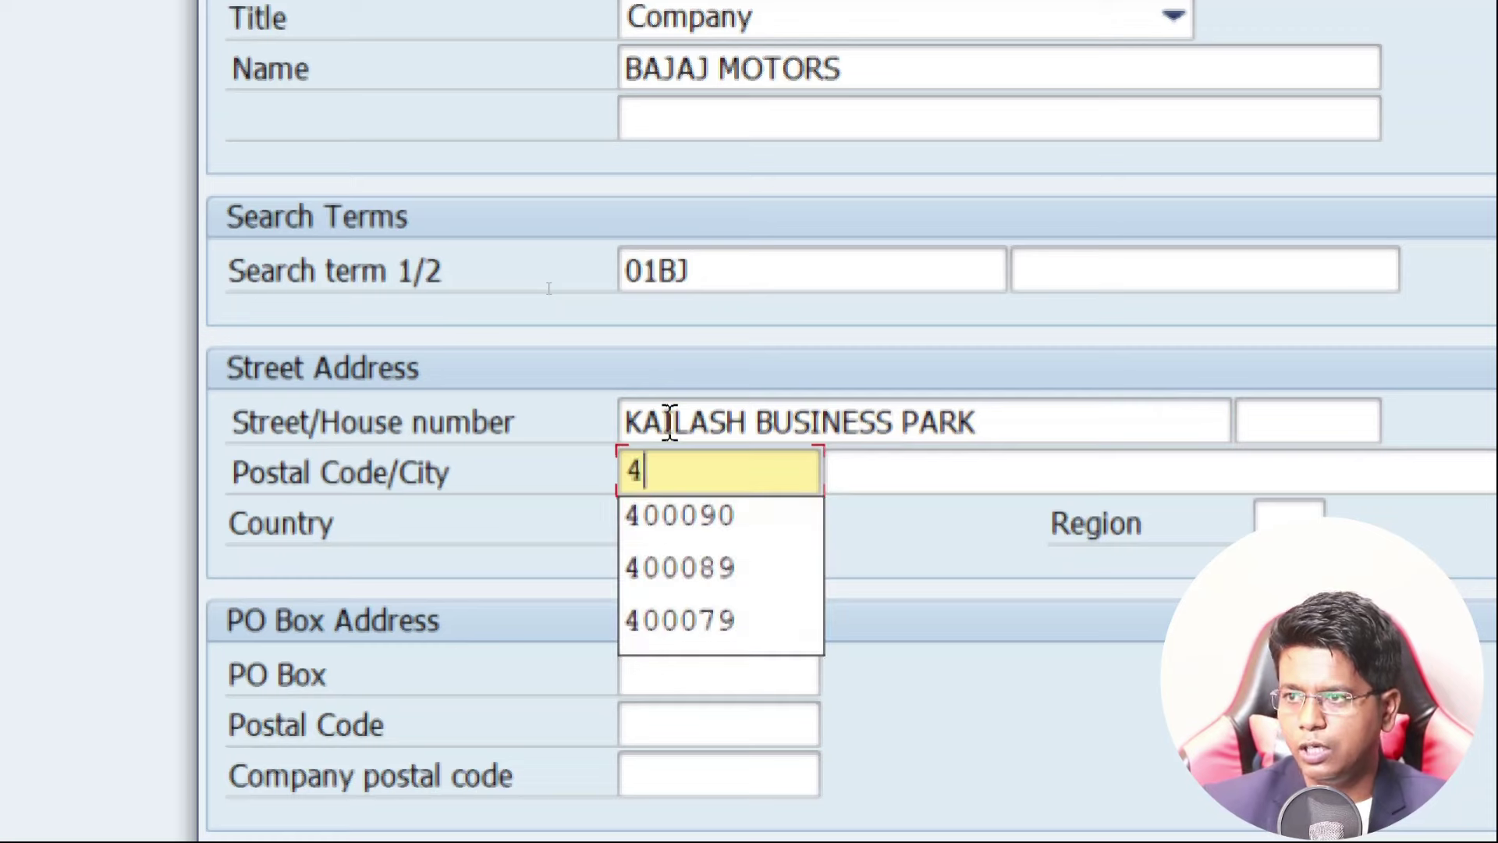
pyautogui.press('Down')
pyautogui.press('Escape')
pyautogui.write('00089')
pyautogui.press('Tab')
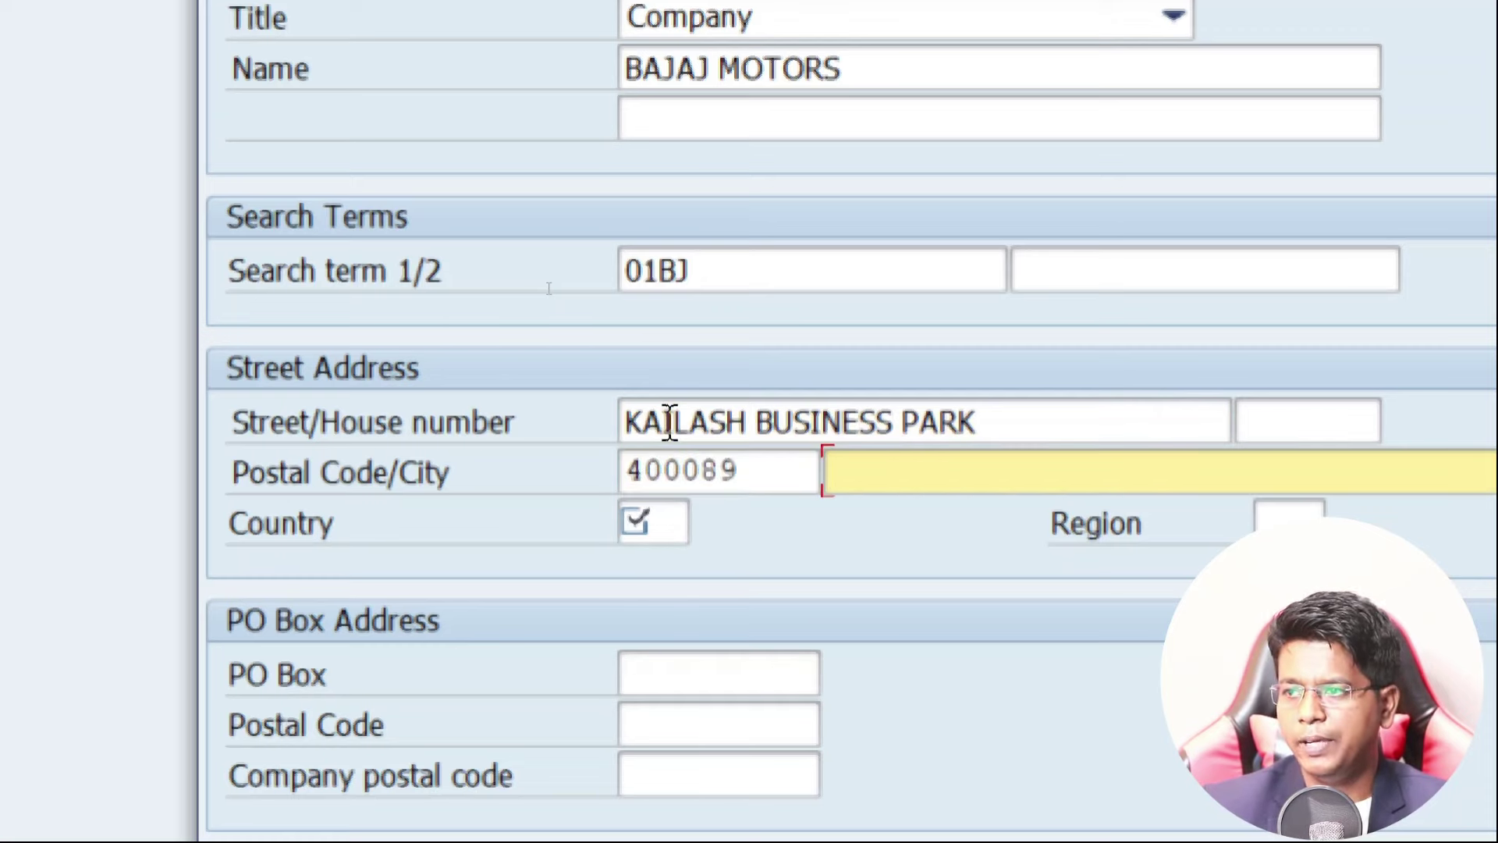
# - Set the street address's city to MUMBAI and its country to IN
pyautogui.write('U')
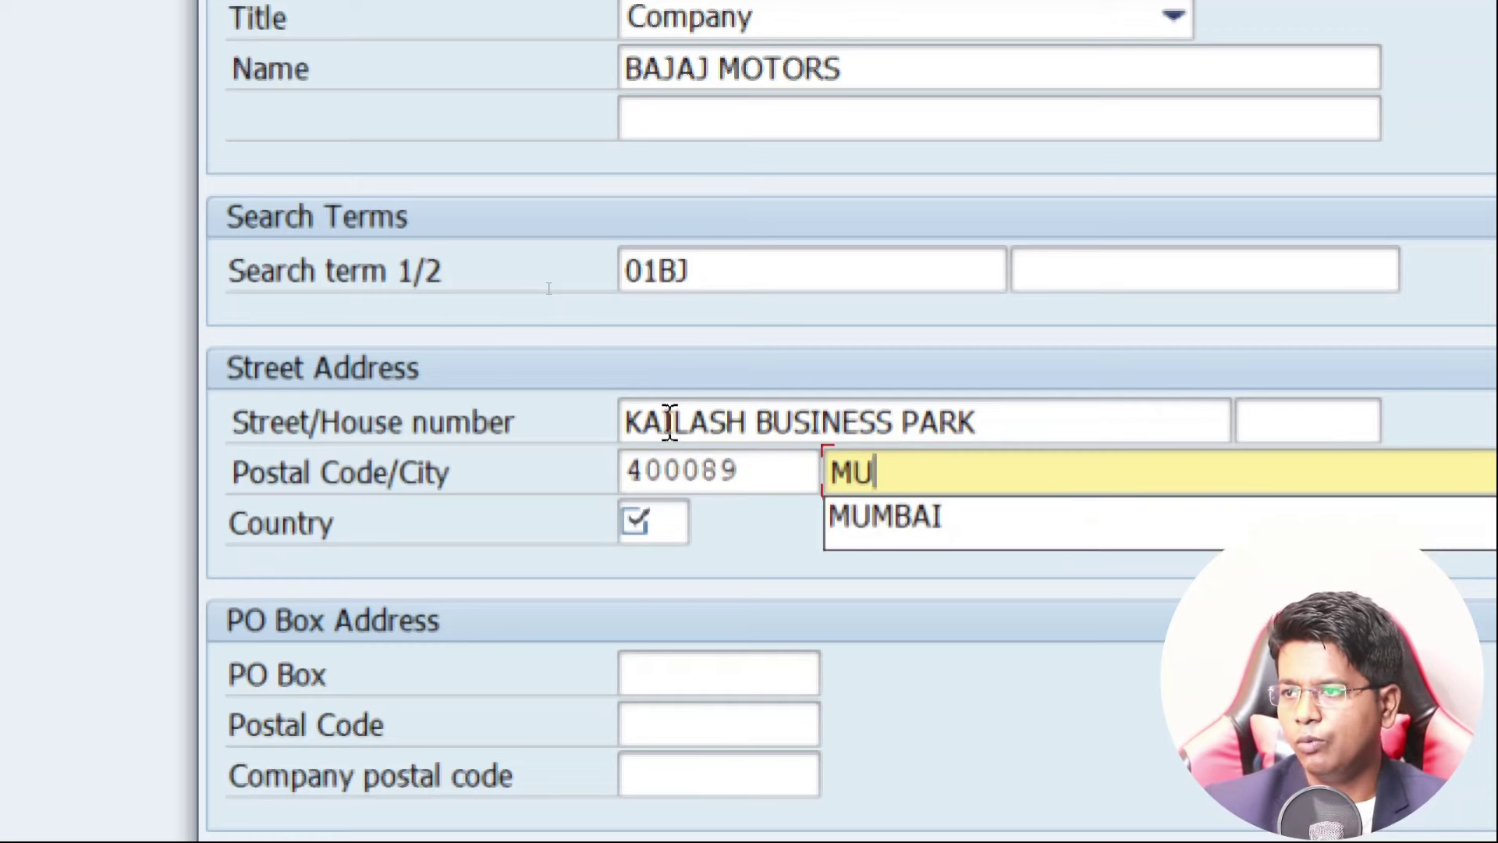
pyautogui.press('Down')
pyautogui.press('Return')
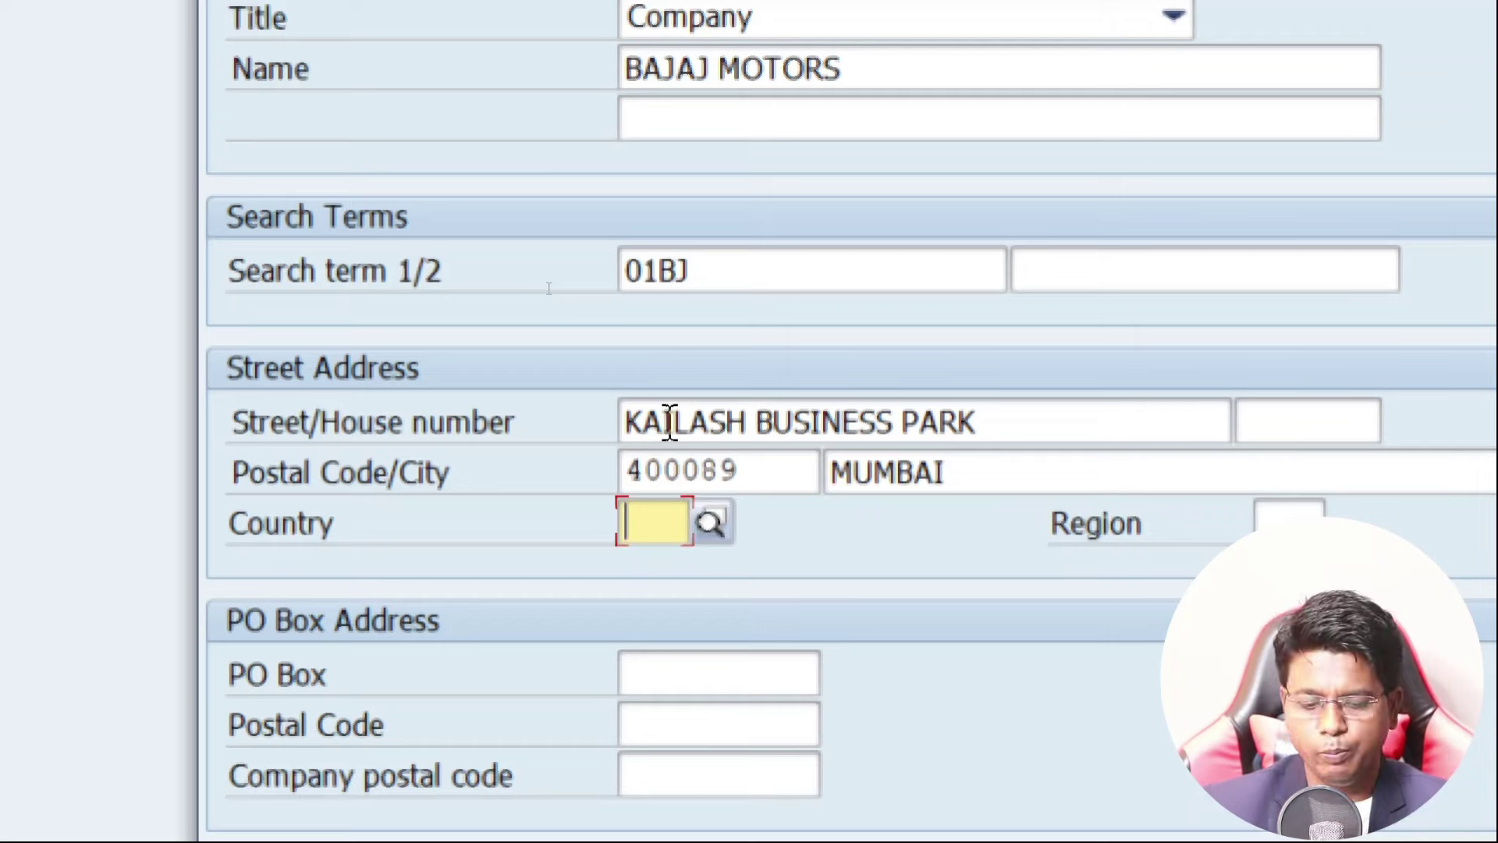
pyautogui.write('I')
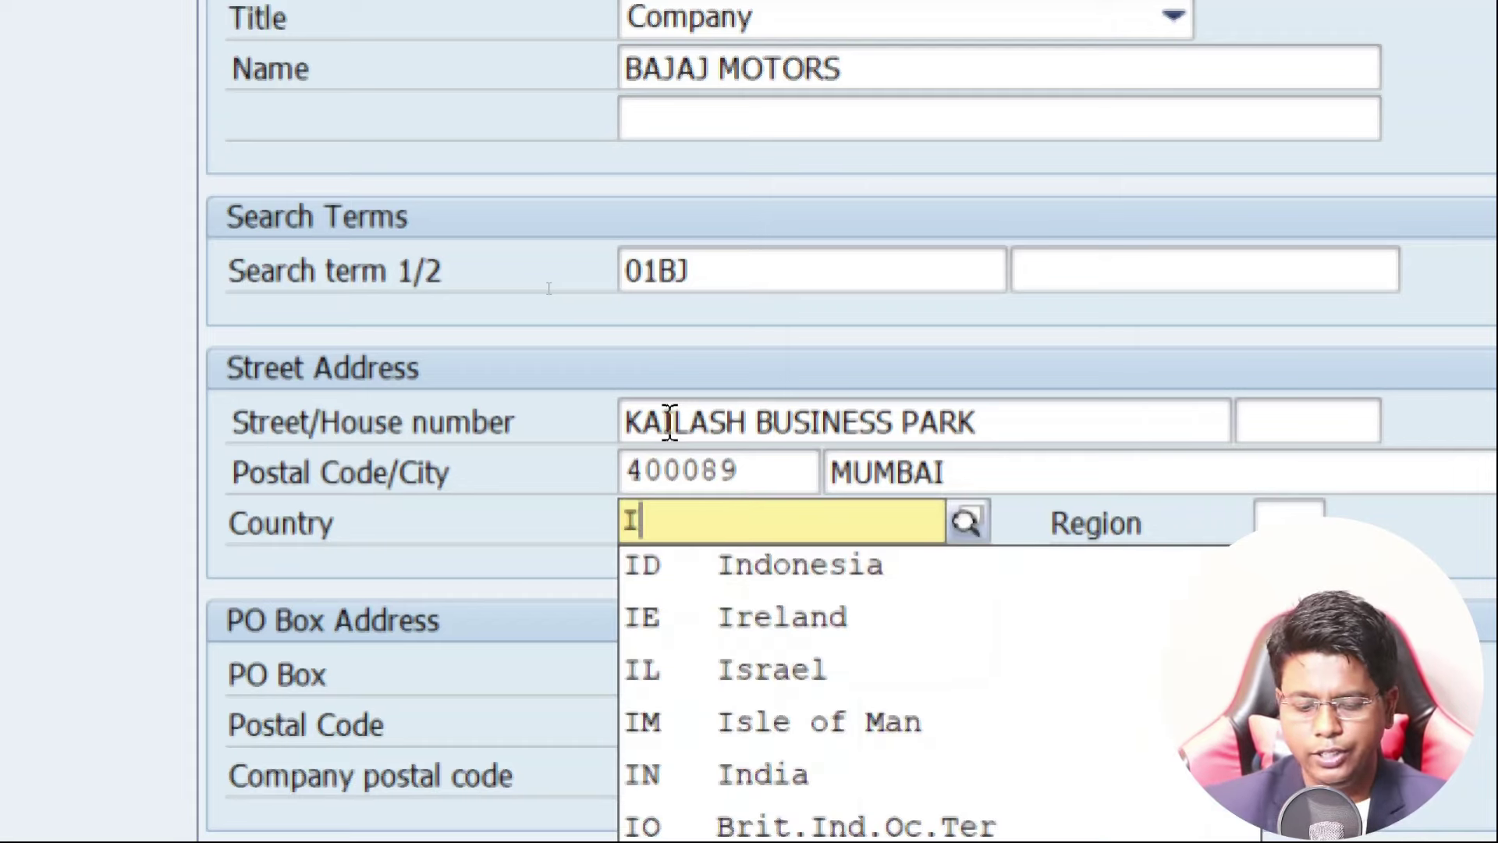
pyautogui.write('N')
pyautogui.press('Tab')
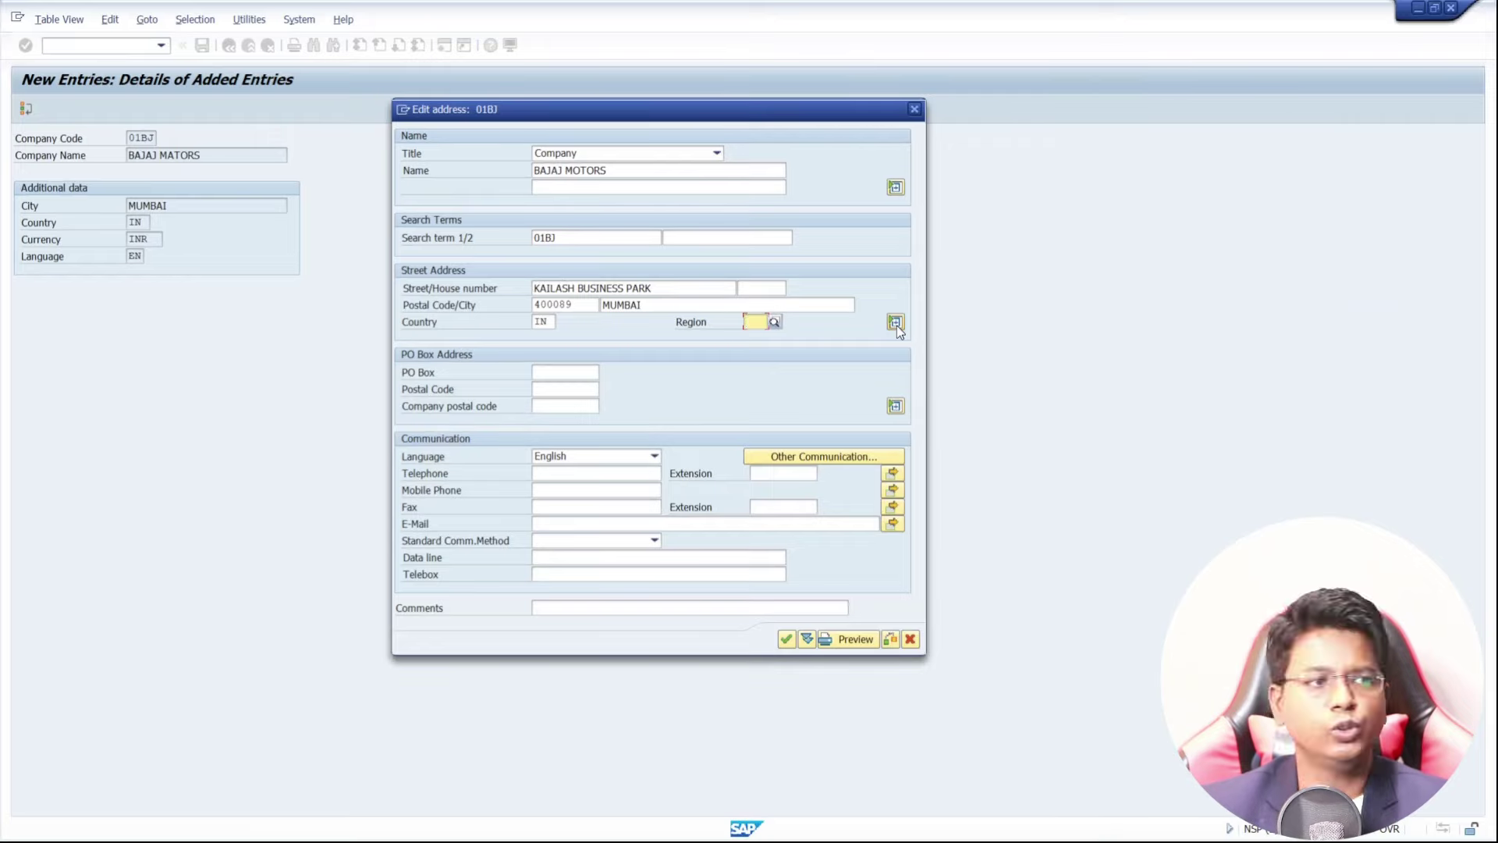
# - Set the region of the company's street address to 13, Maharashtra, from the list of Indian regions
pyautogui.press('F4')
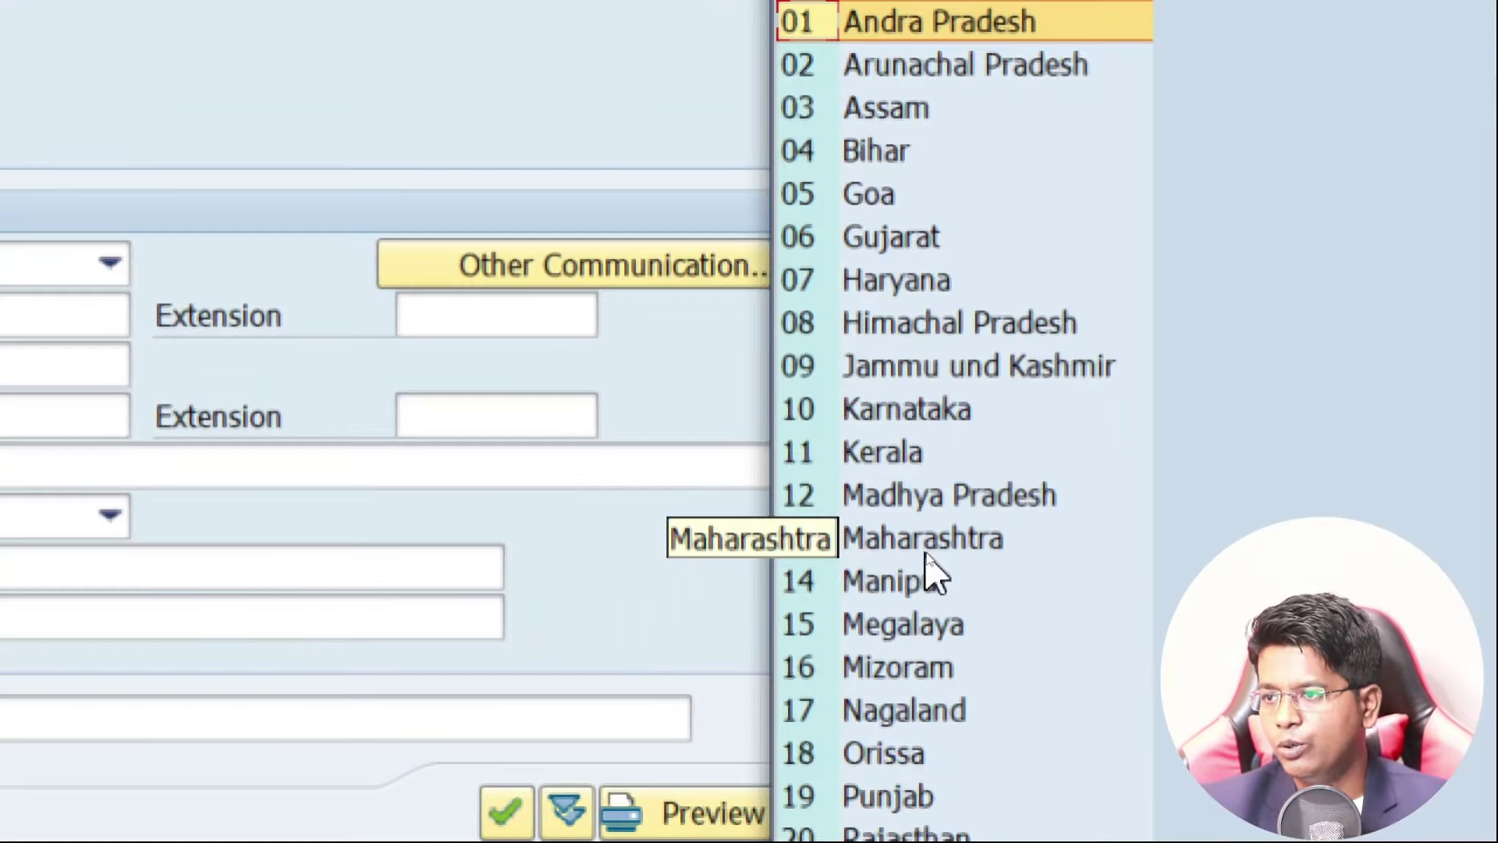
pyautogui.press('Down')
pyautogui.press('Down')
pyautogui.press('Down')
pyautogui.press('Down')
pyautogui.press('Down')
pyautogui.press('Down')
pyautogui.press('Down')
pyautogui.press('Down')
pyautogui.press('Down')
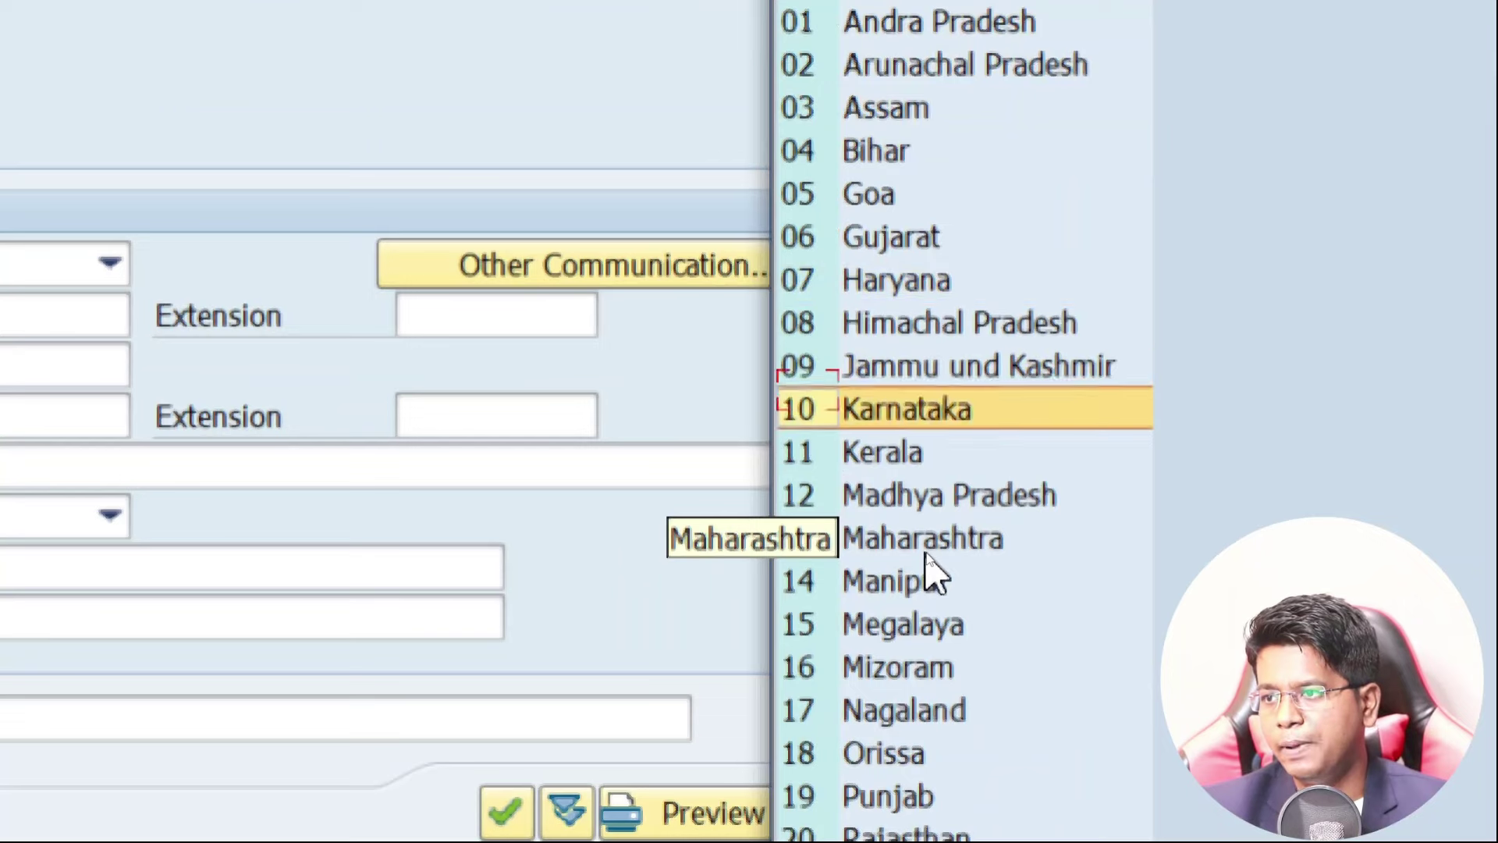
pyautogui.press('Down')
pyautogui.press('Down')
pyautogui.press('Down')
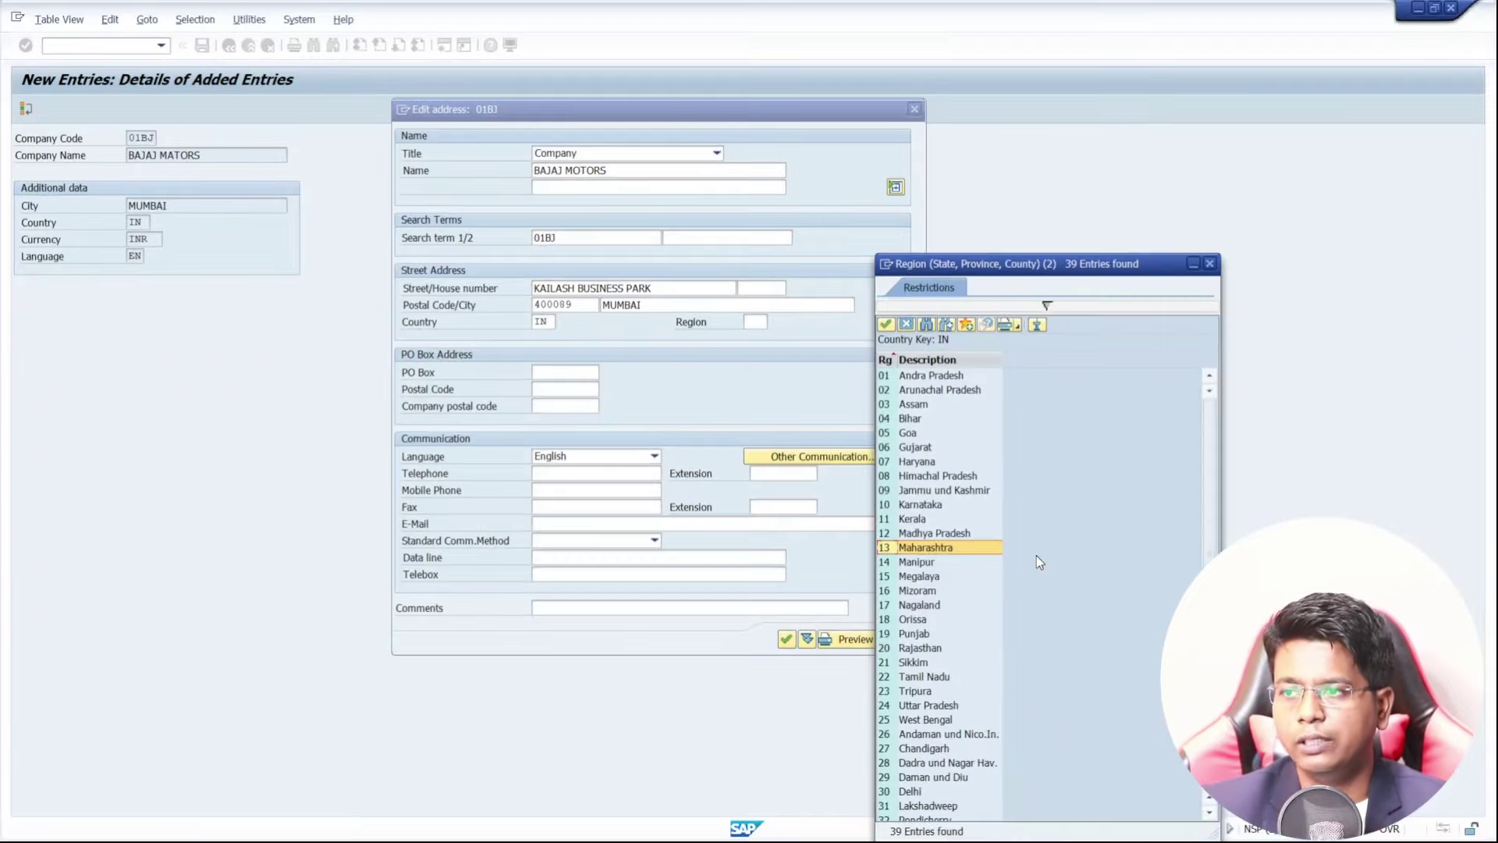
pyautogui.press('Return')
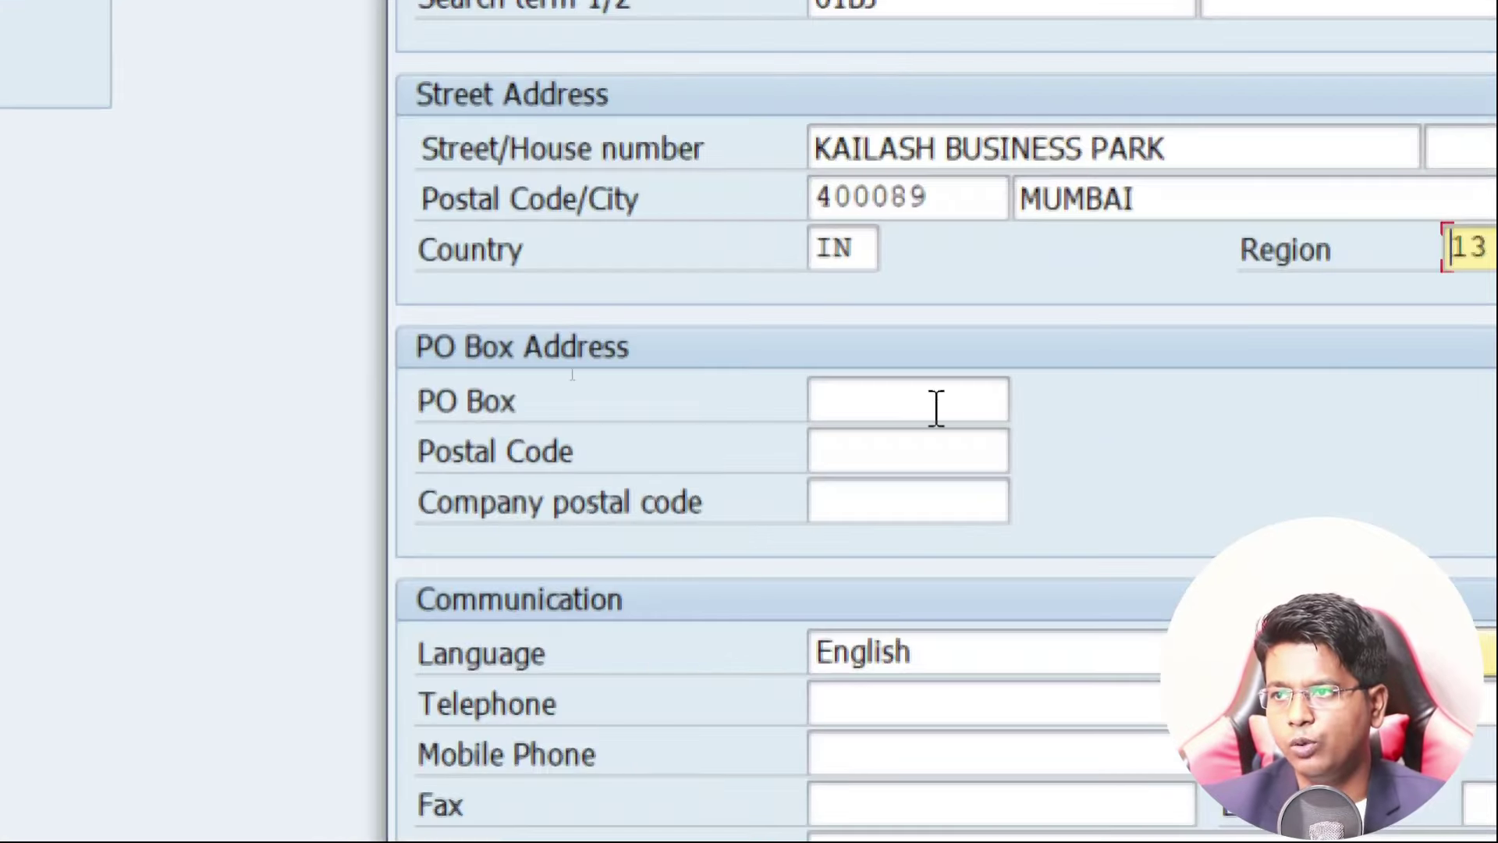
# - Enter the street address's postal code as the PO box number in the PO box address
pyautogui.click(937, 406)
pyautogui.write('4')
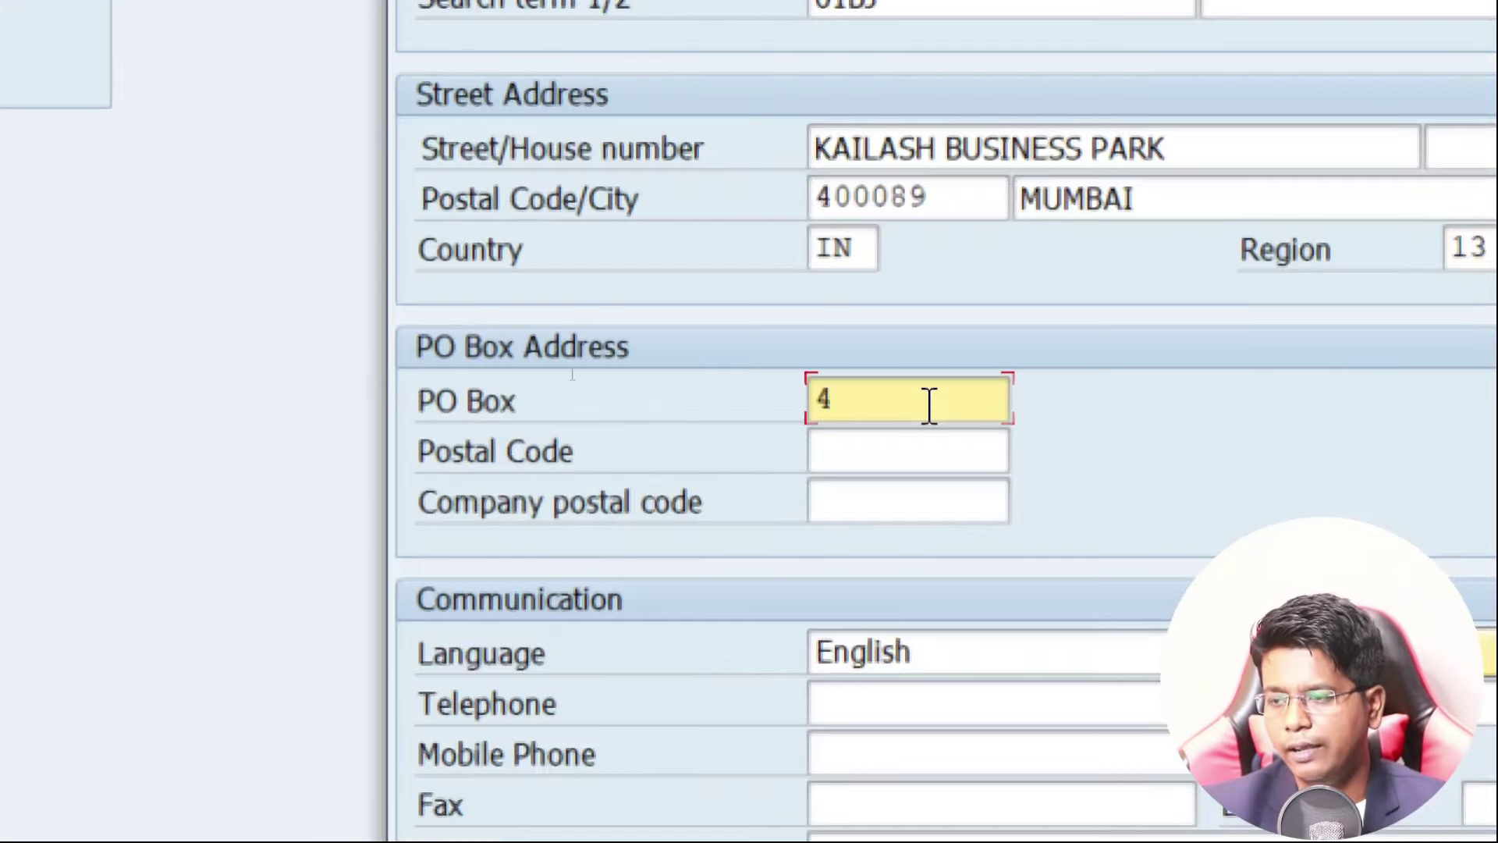
pyautogui.press('Down')
pyautogui.press('Down')
pyautogui.press('Return')
pyautogui.press('Tab')
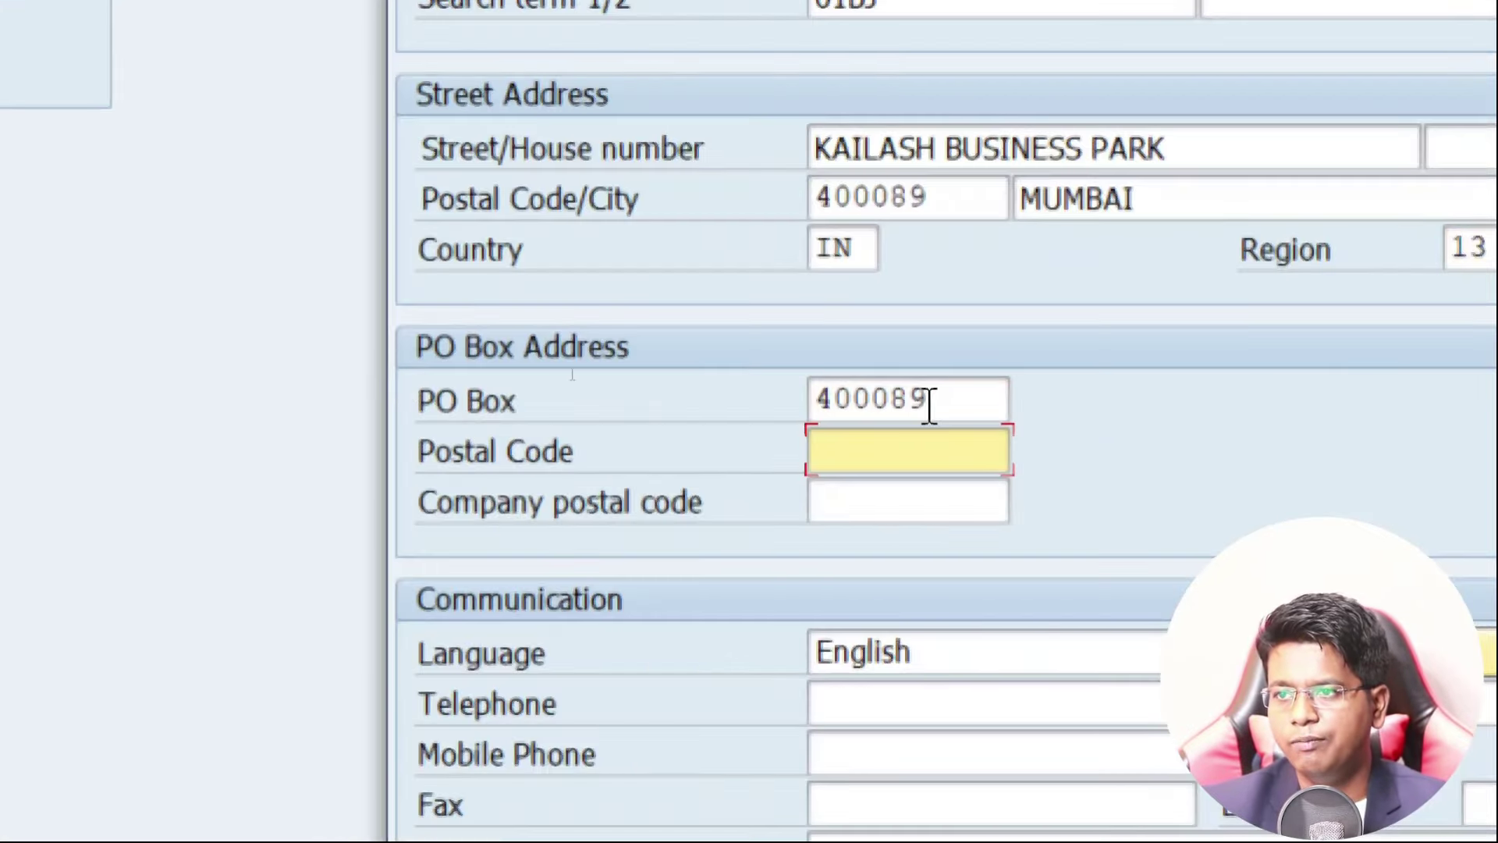
# - Set the PO box address's postal code to the same code as the street address
pyautogui.write('4')
pyautogui.press('Down')
pyautogui.press('Down')
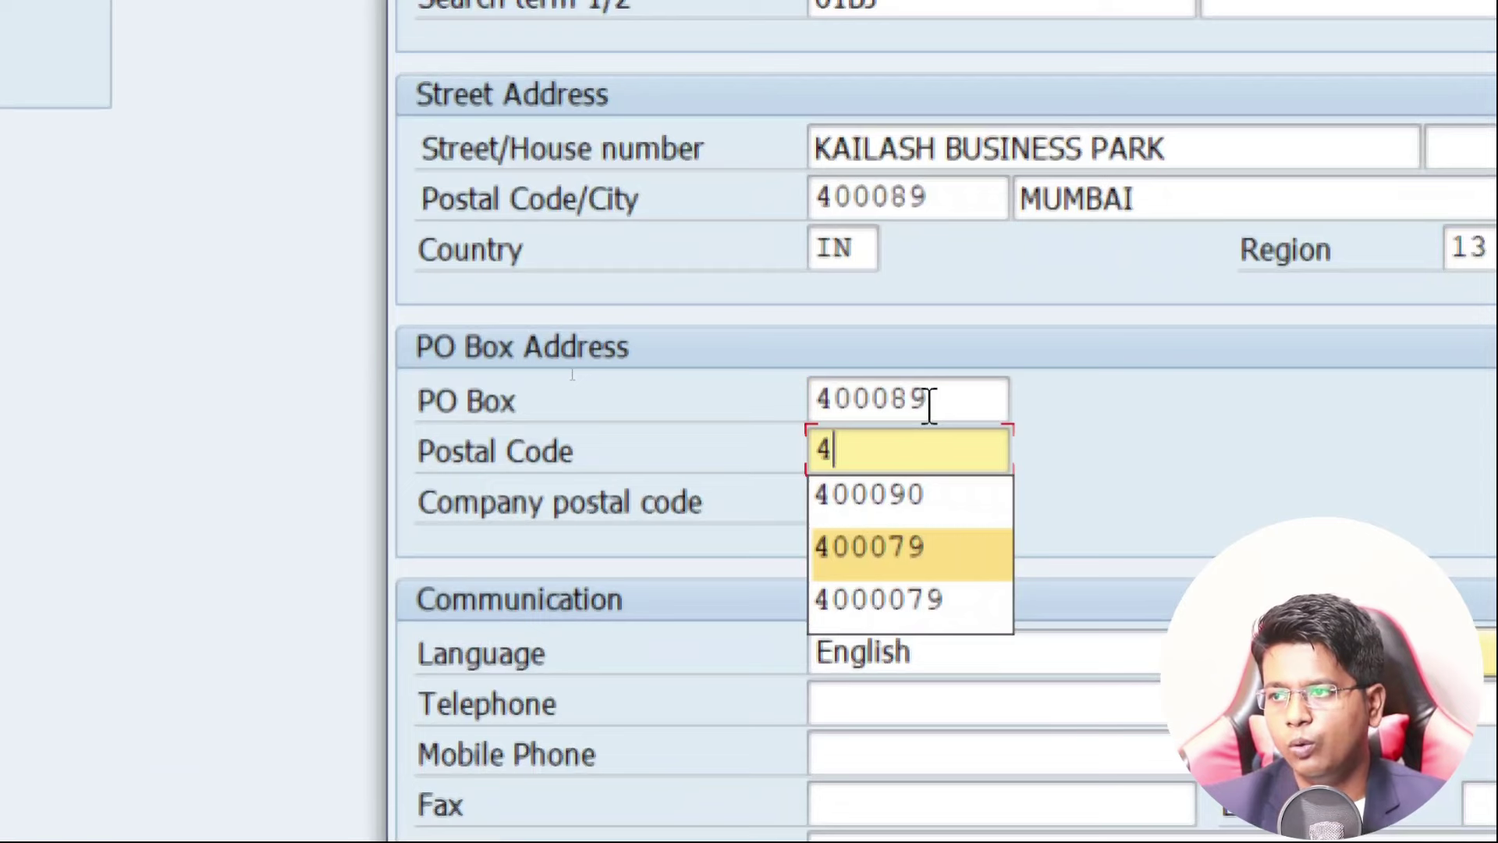
pyautogui.press('Return')
pyautogui.press('Right')
pyautogui.press('Right')
pyautogui.press('Right')
pyautogui.press('Right')
pyautogui.press('Right')
pyautogui.press('Right')
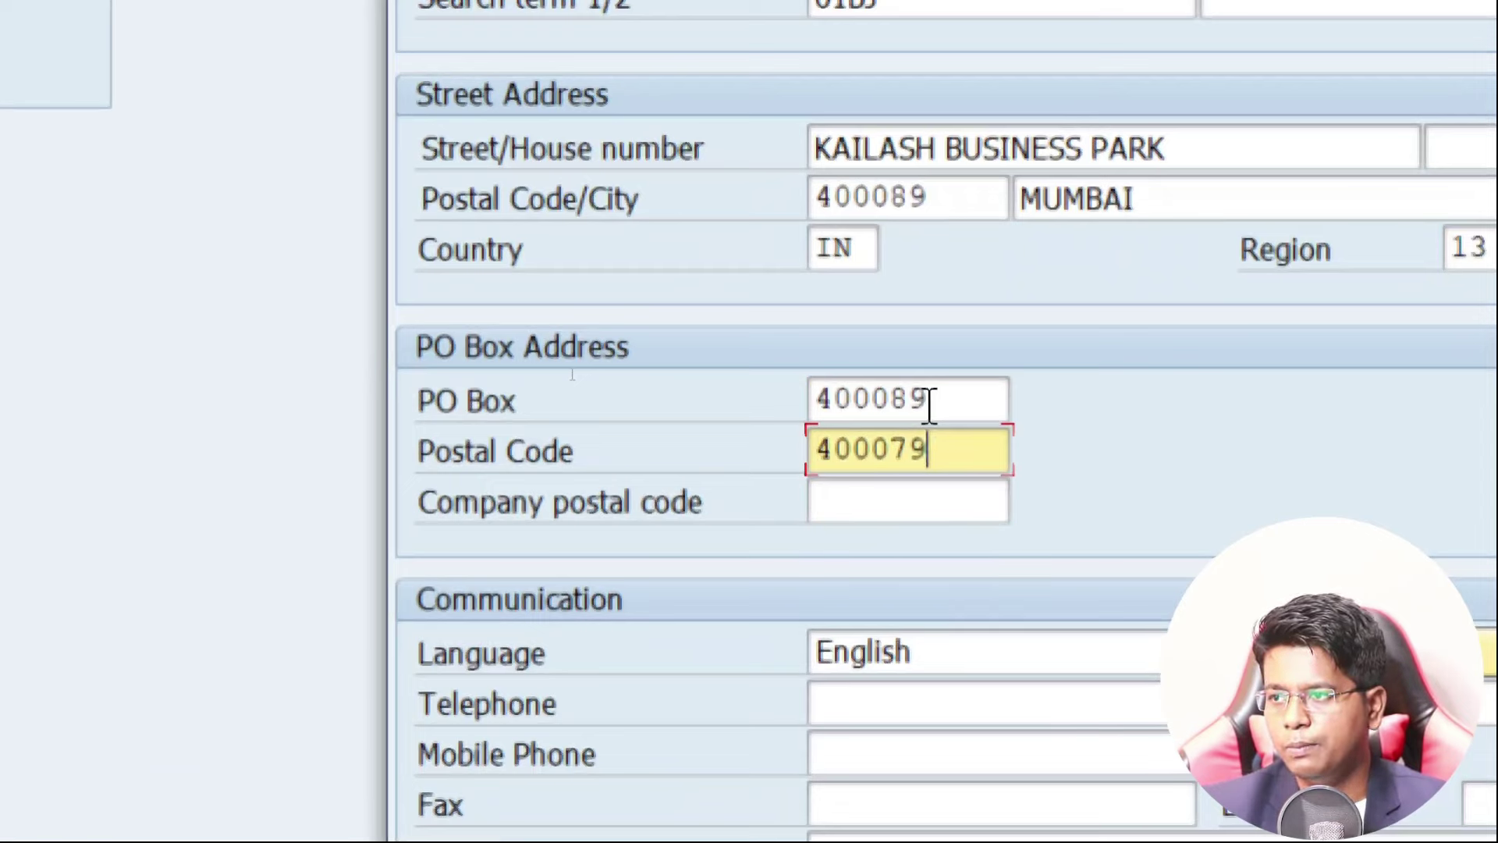
pyautogui.press('BackSpace')
pyautogui.press('BackSpace')
pyautogui.write('89')
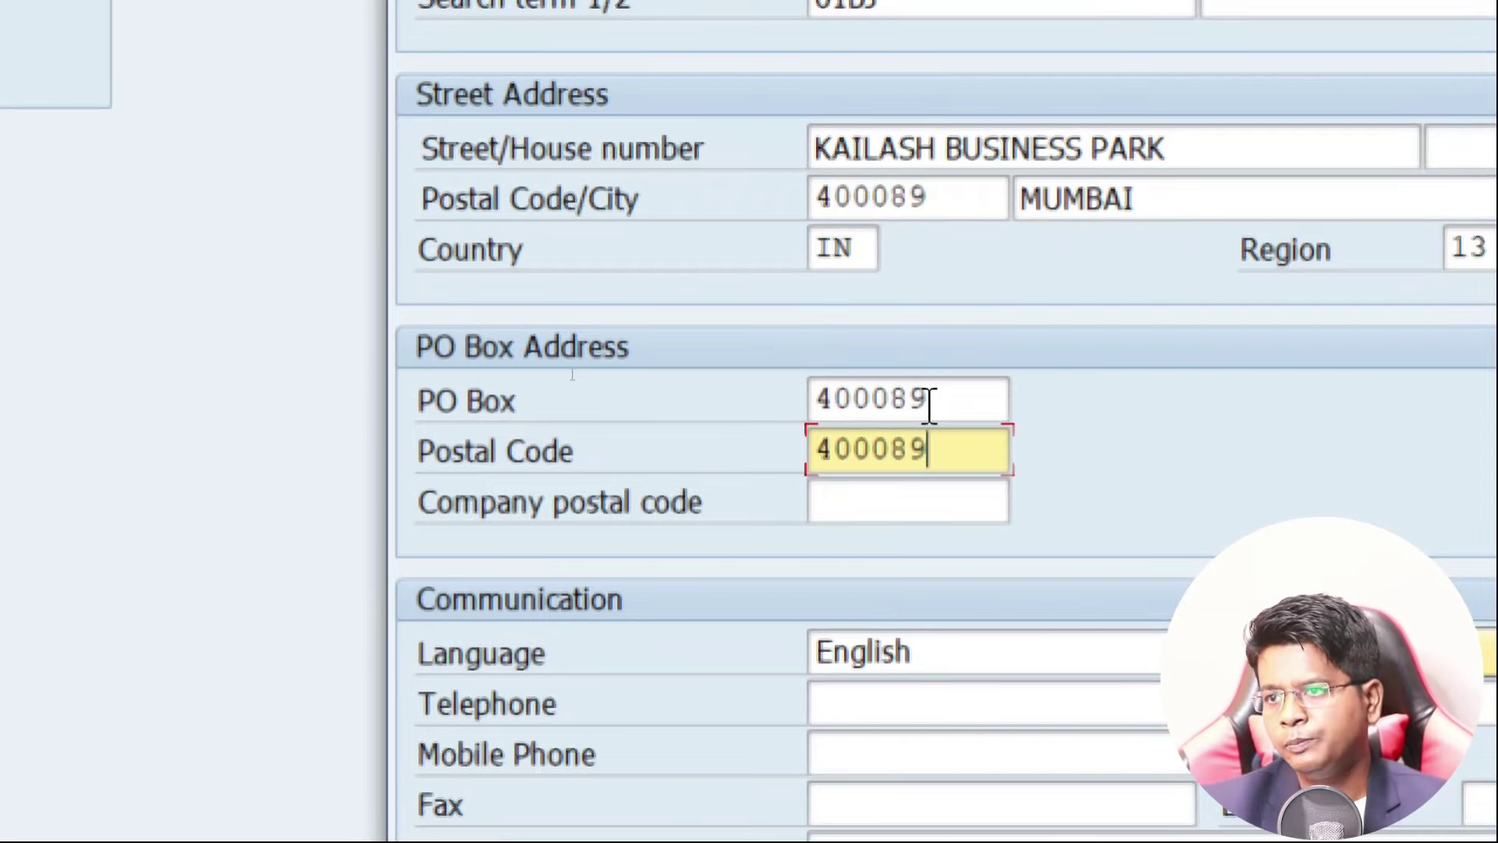
pyautogui.press('Tab')
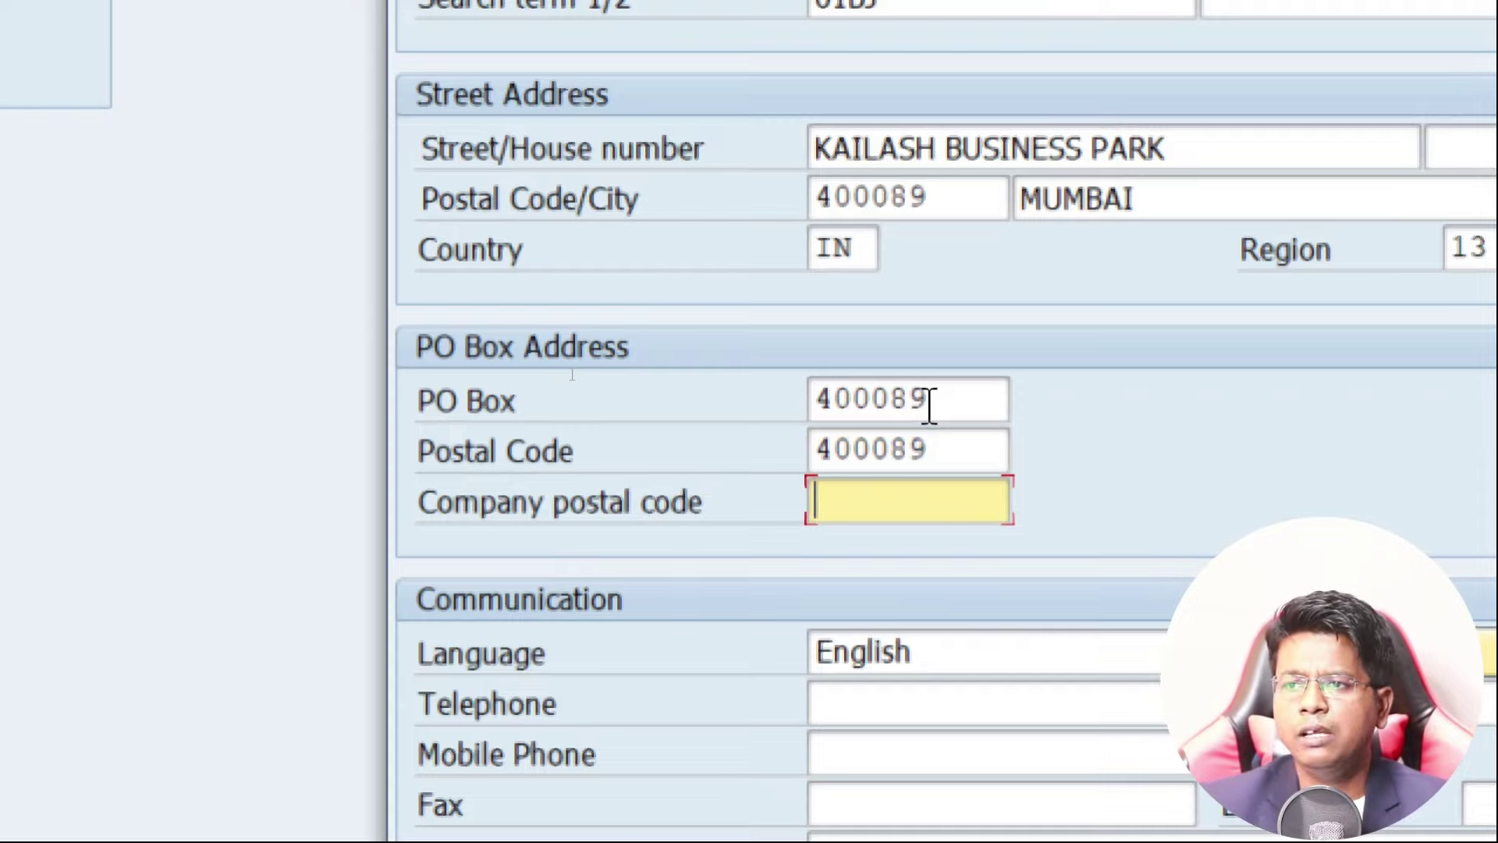
# - Confirm the company address with the company postal code left blank, and save the entry to the BAJAJ GROUPS customizing request
pyautogui.scroll(-1, 1127, 781)
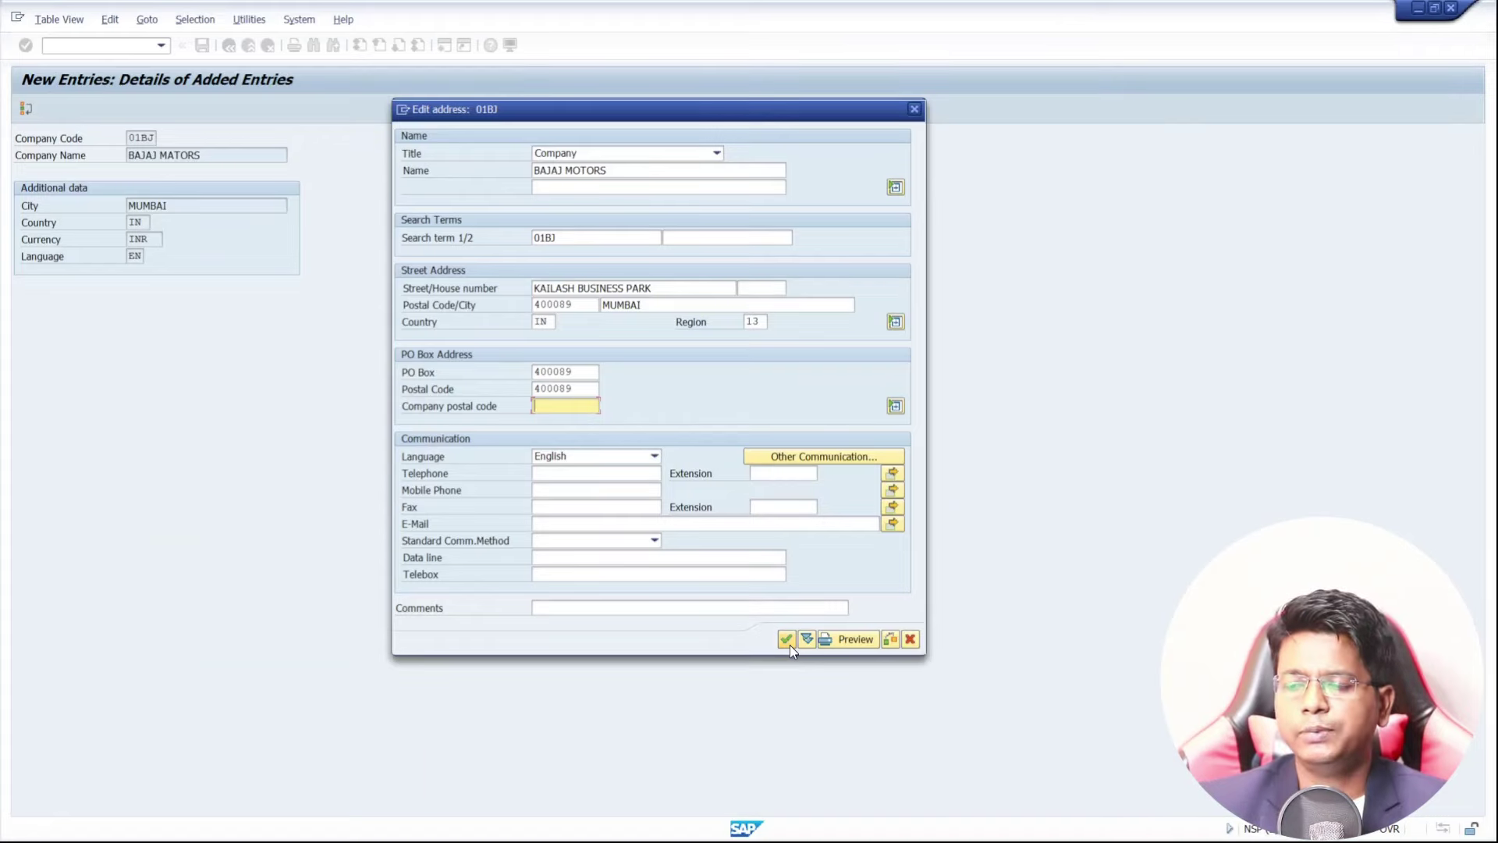
pyautogui.click(786, 640)
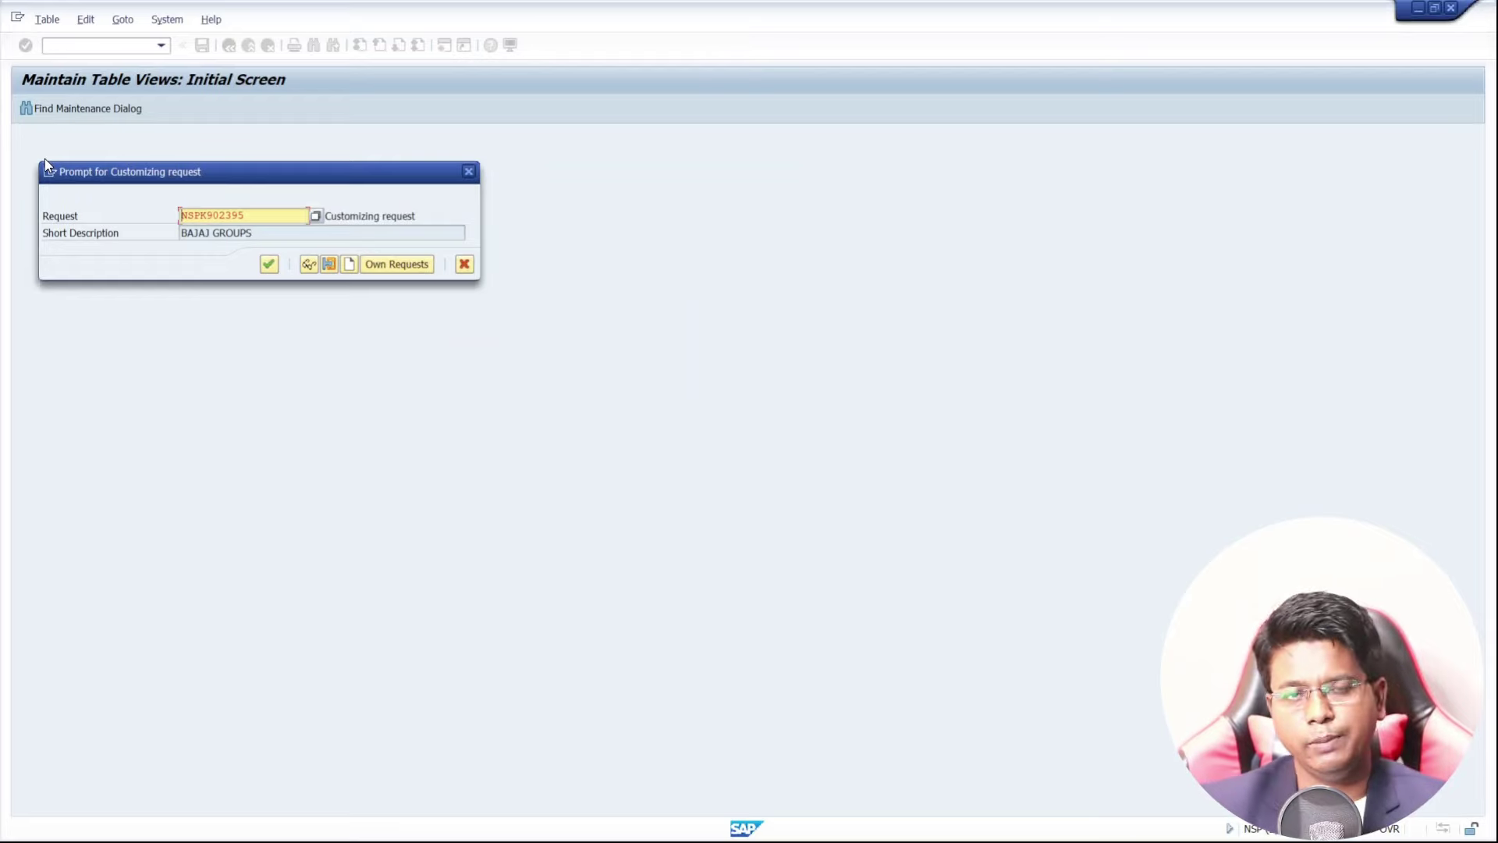
pyautogui.click(268, 264)
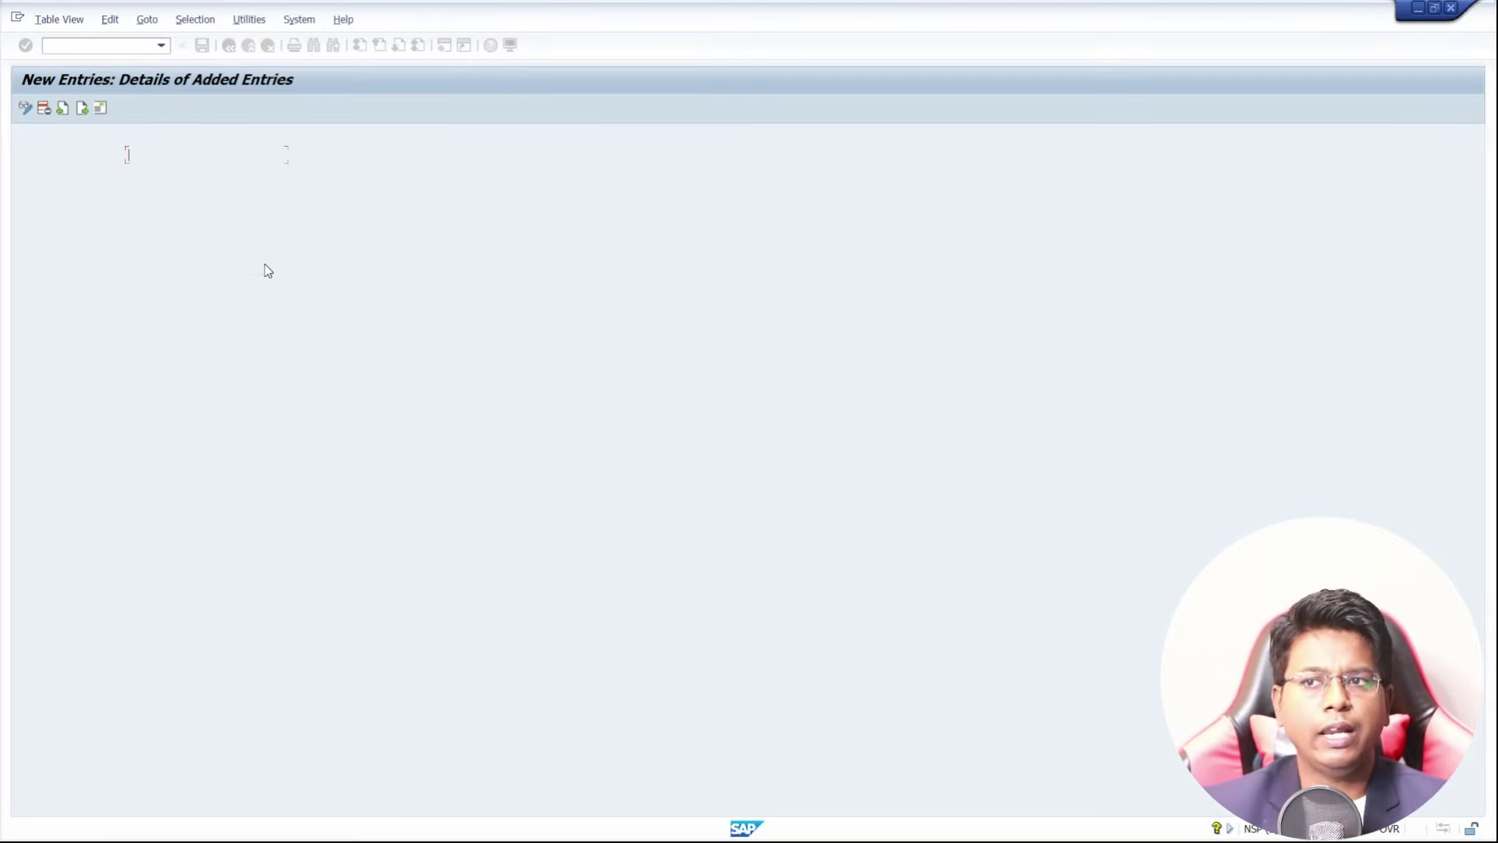